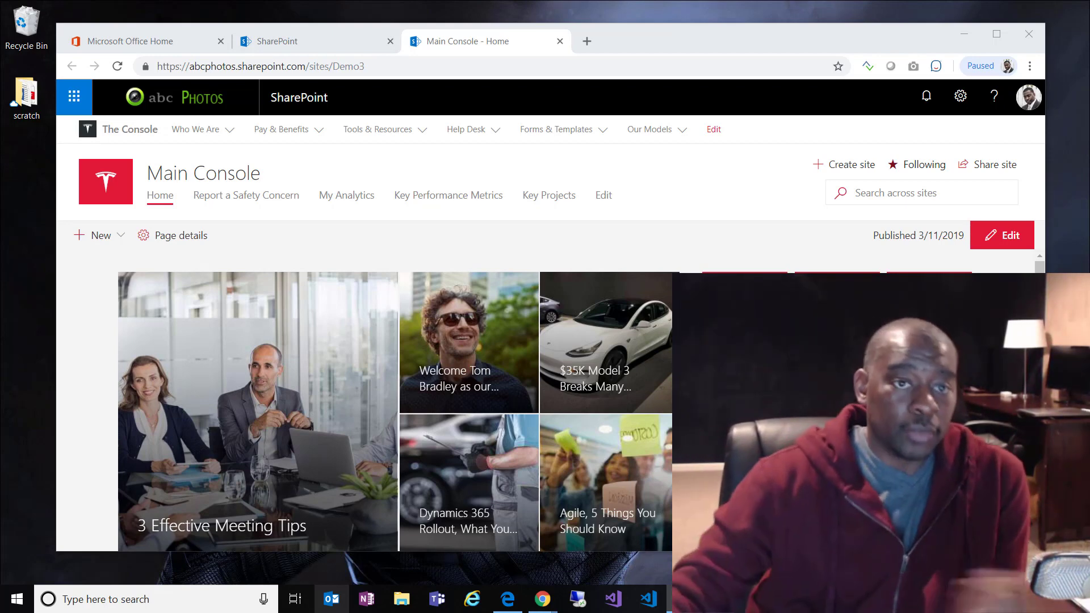
Step: Share the Main Console site at Read with Everyone except external users, with no email invitation
click(702, 204)
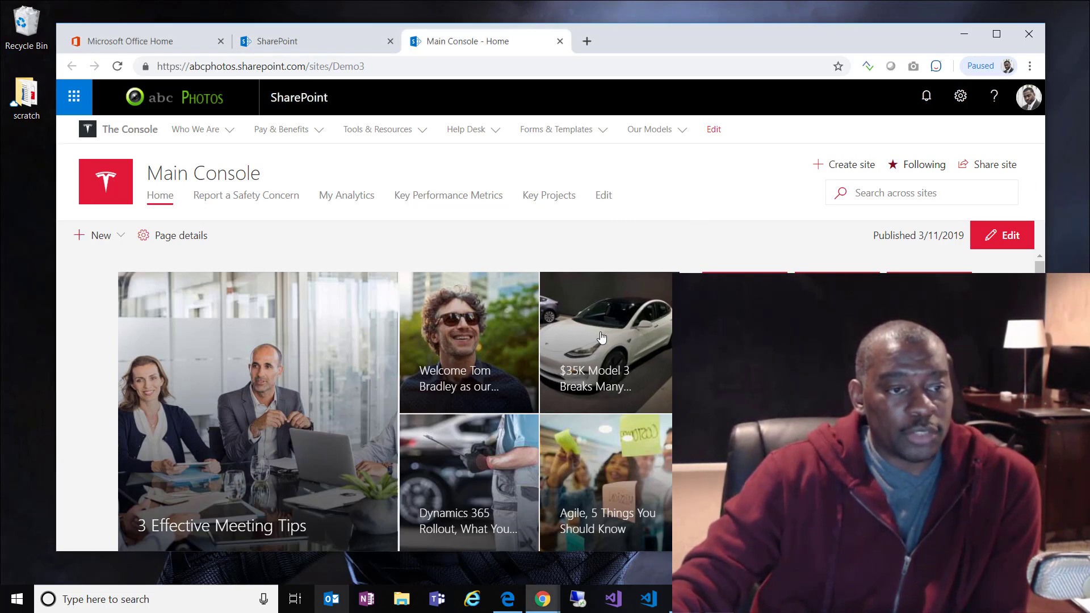
click(991, 165)
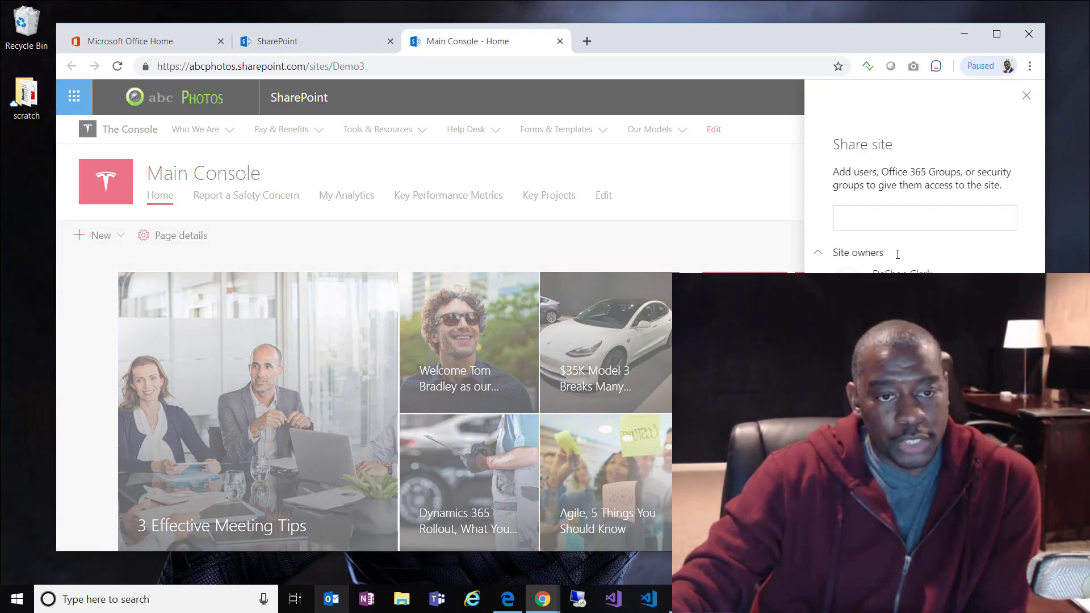
click(895, 219)
text(evr)
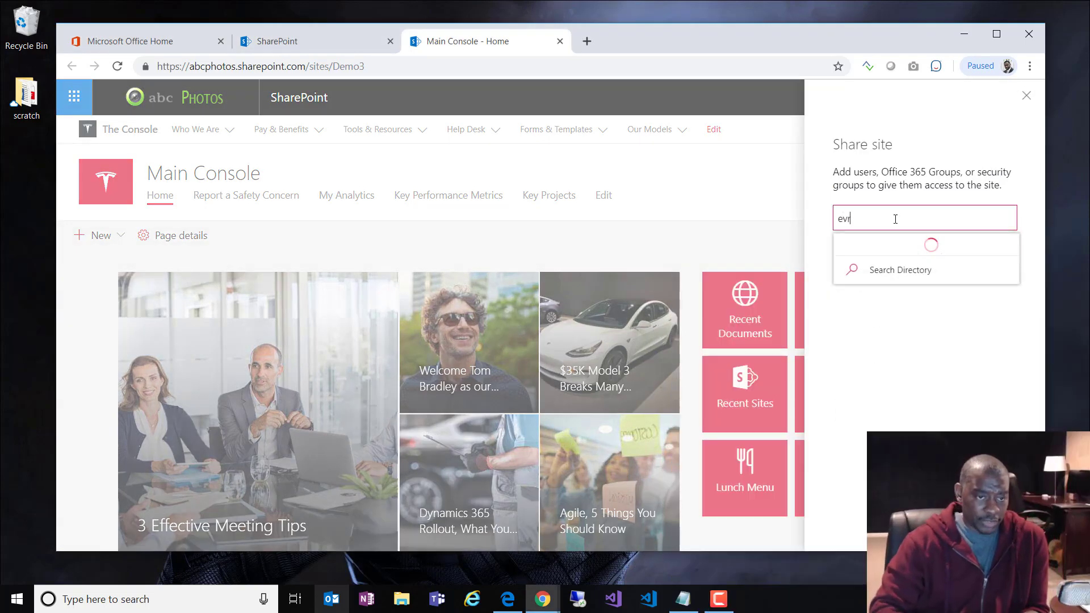
key(BackSpace)
text(eryone except external users)
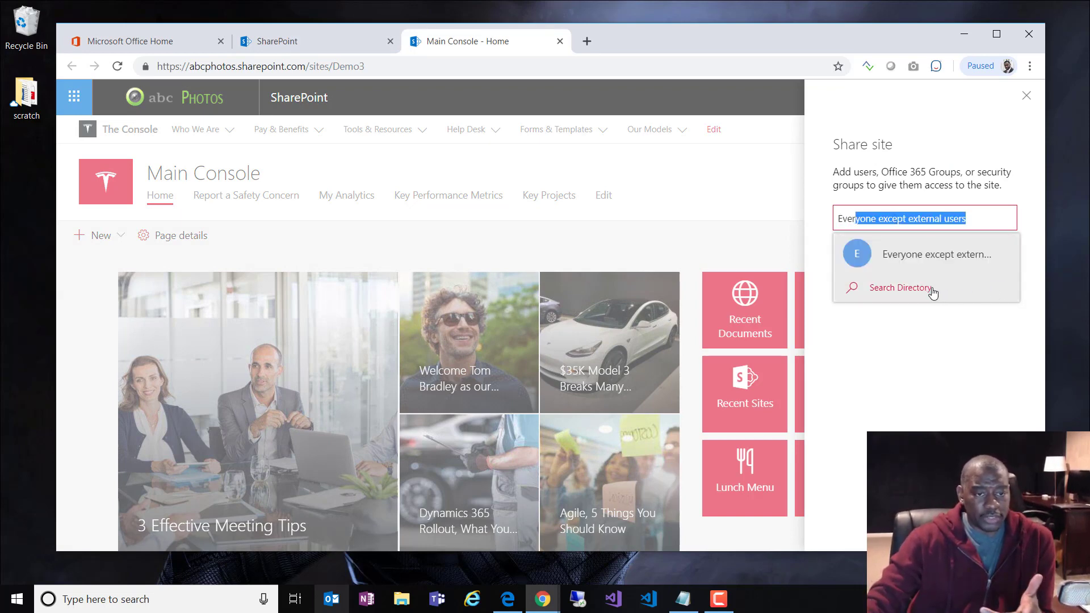
click(938, 265)
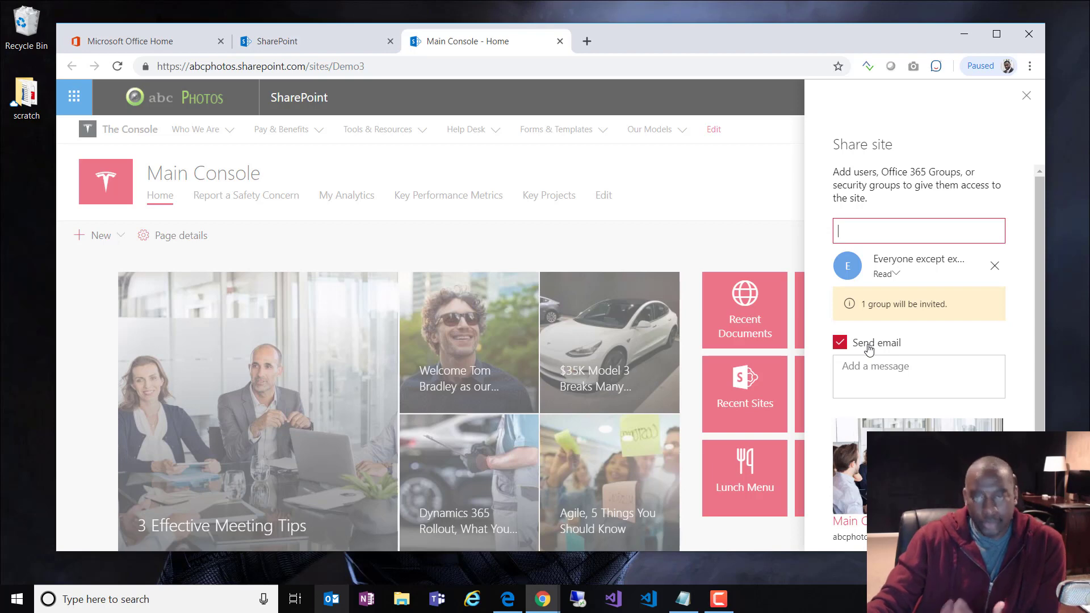
click(867, 345)
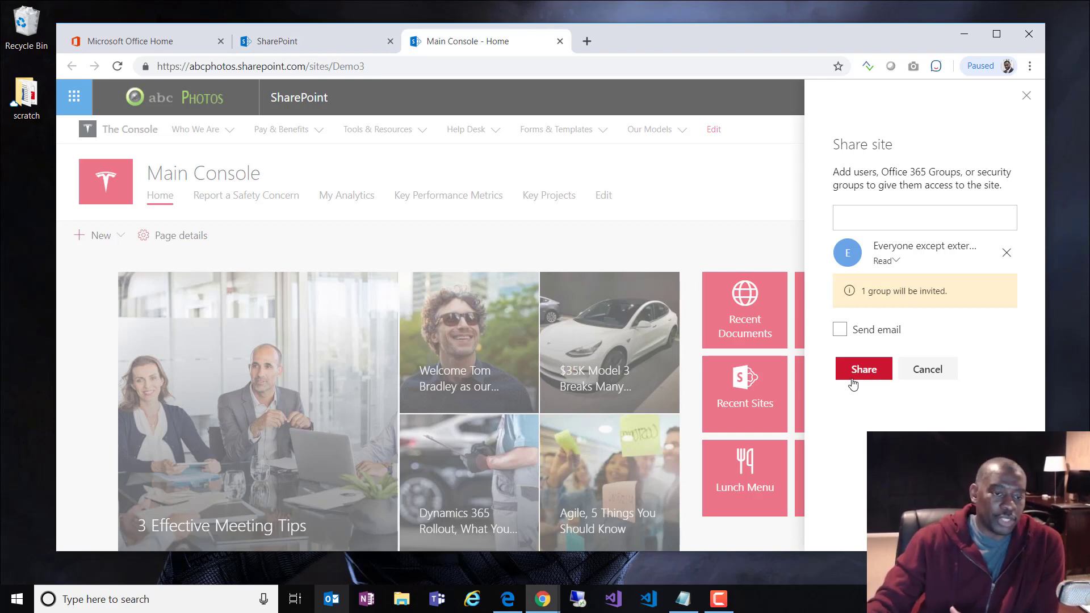
click(852, 385)
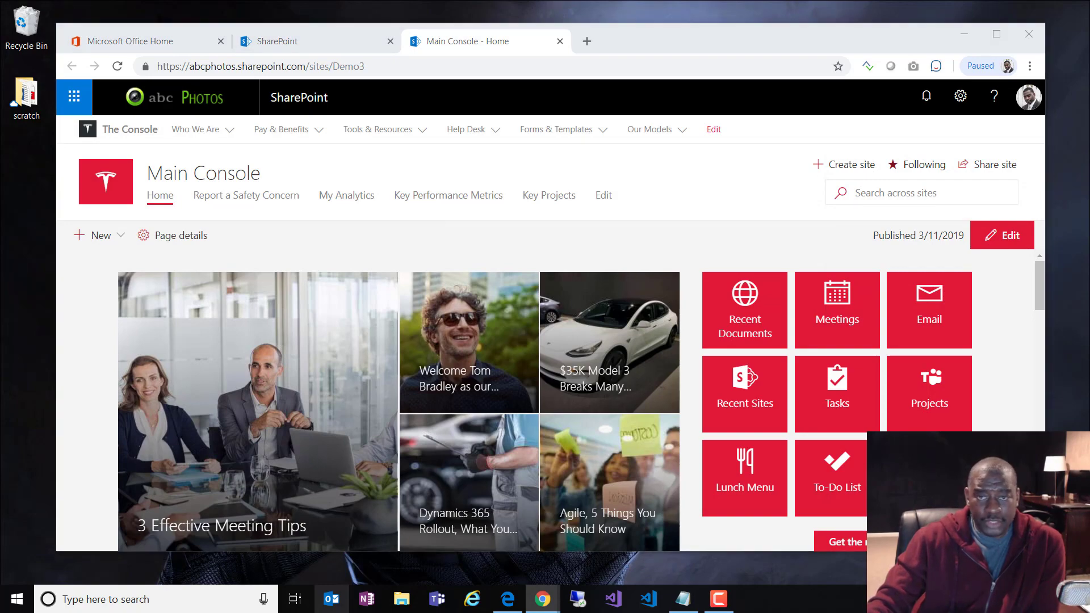
Step: In the second user's browser, leave Office search results and launch SharePoint in a new tab
drag(0, 4, 303, 32)
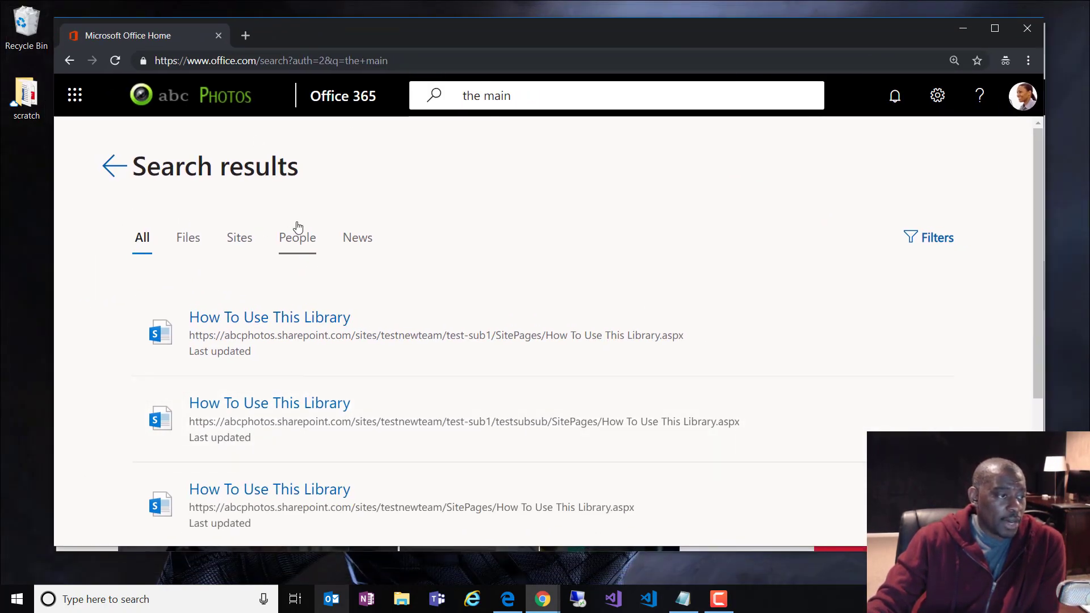
click(537, 100)
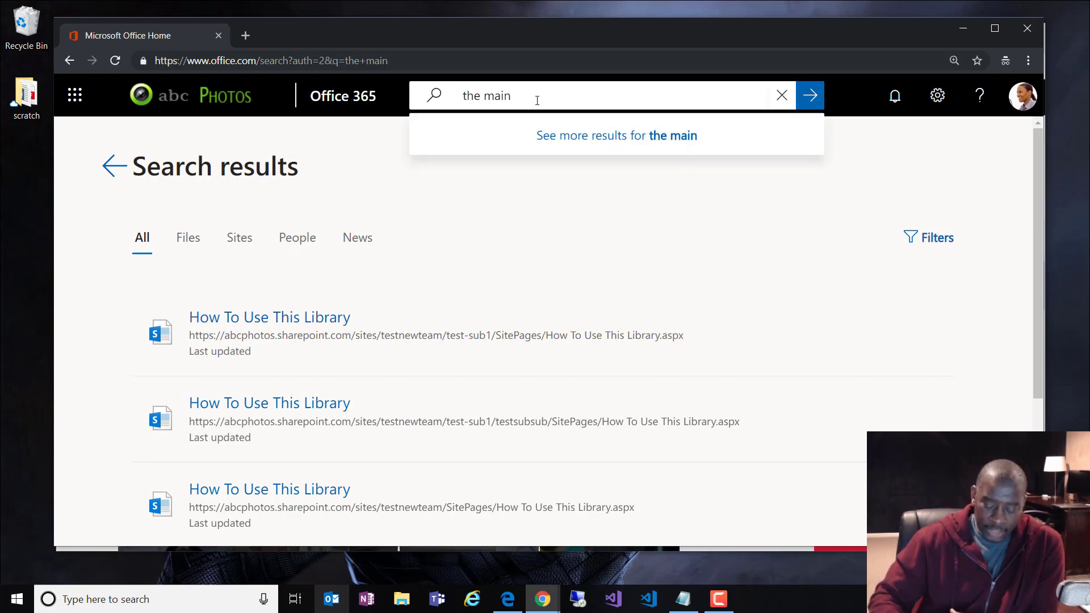
key(Return)
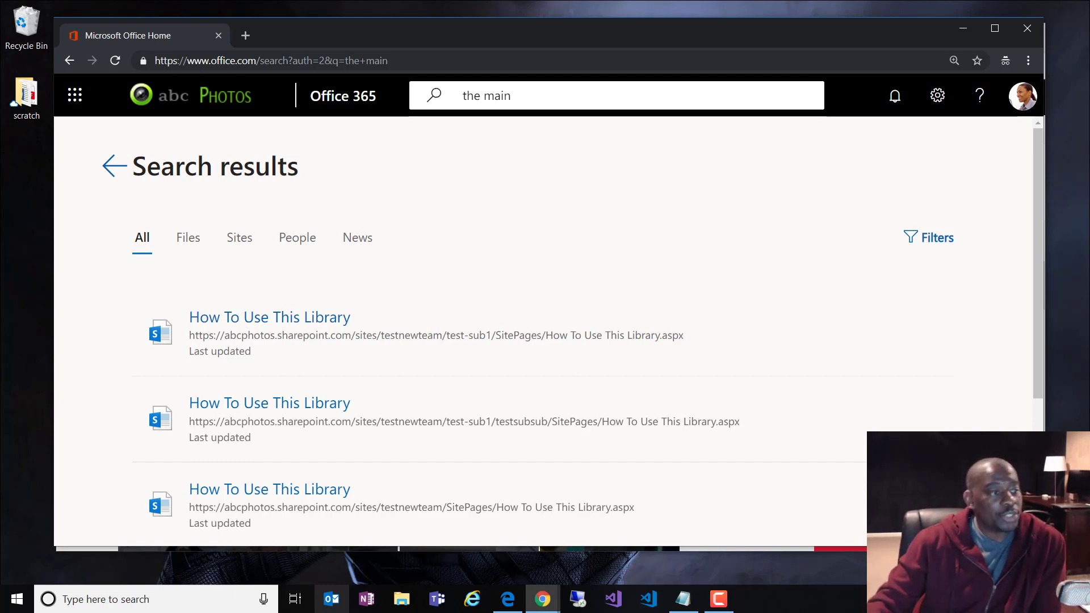
click(115, 170)
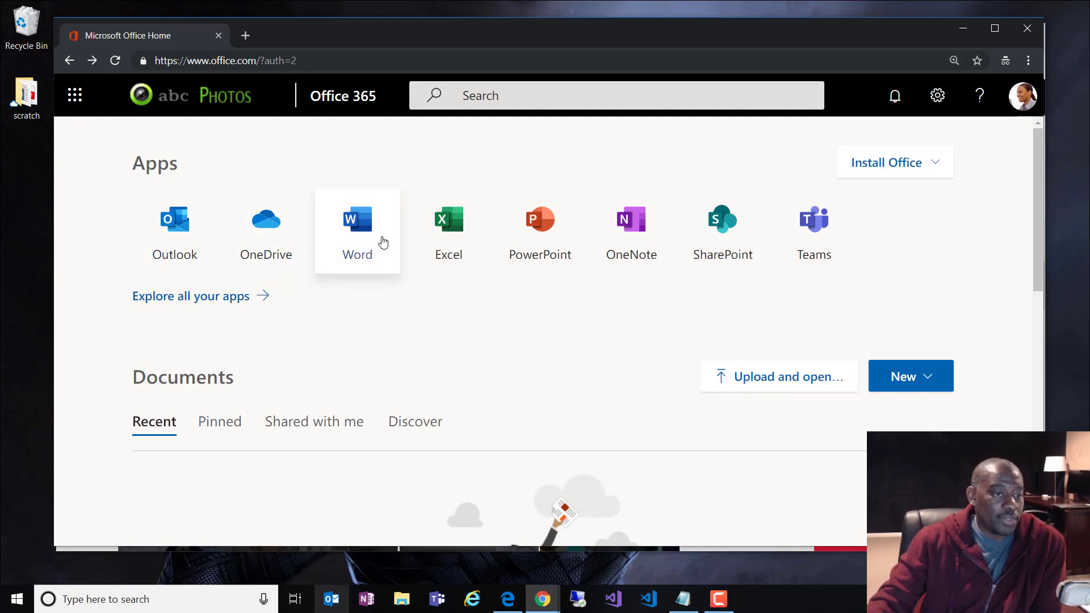
click(714, 241)
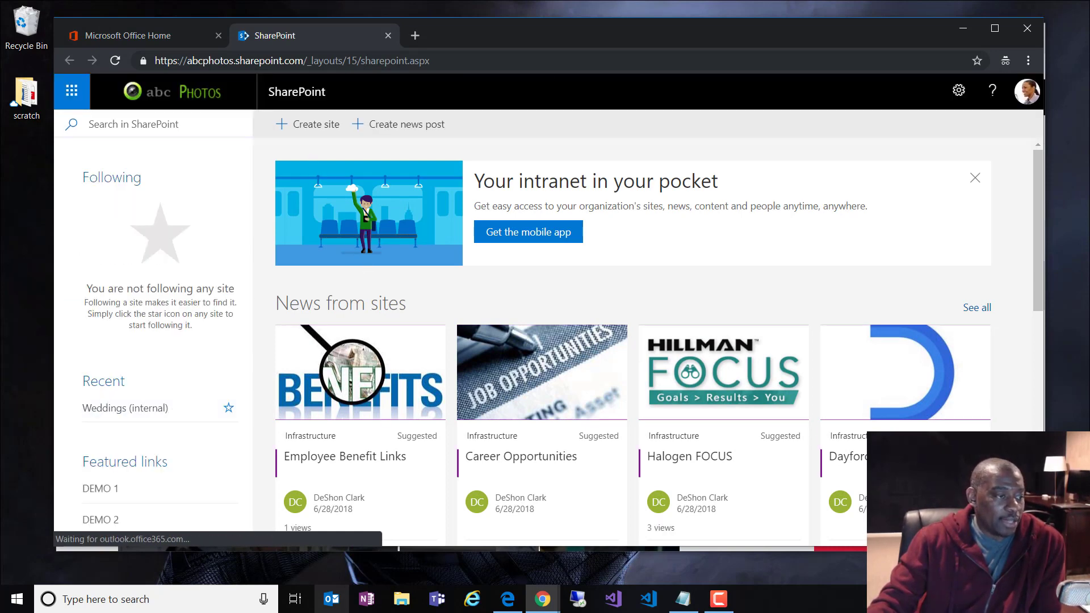
Step: Copy the Main Console site address from the owner's browser
drag(560, 34, 817, 33)
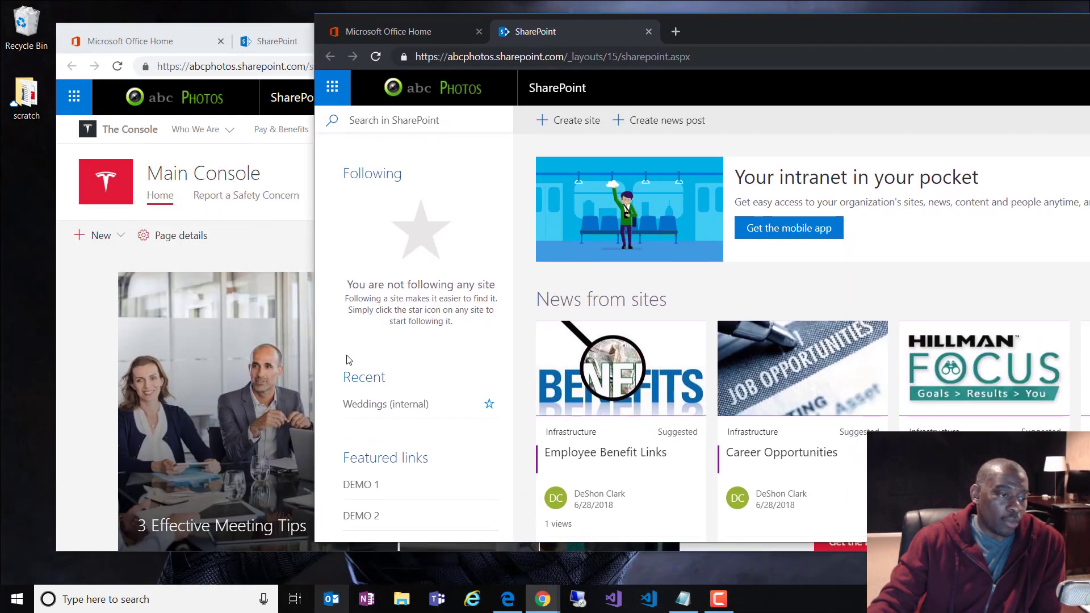
scroll(403, 378, down, 1)
scroll(402, 379, down, 2)
scroll(409, 300, up, 3)
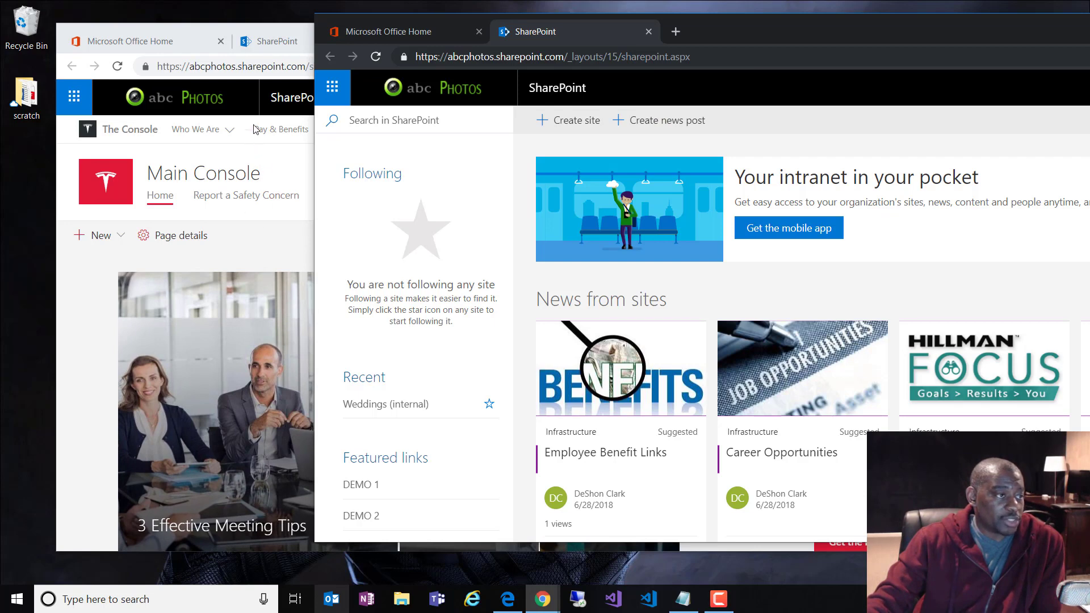
click(269, 66)
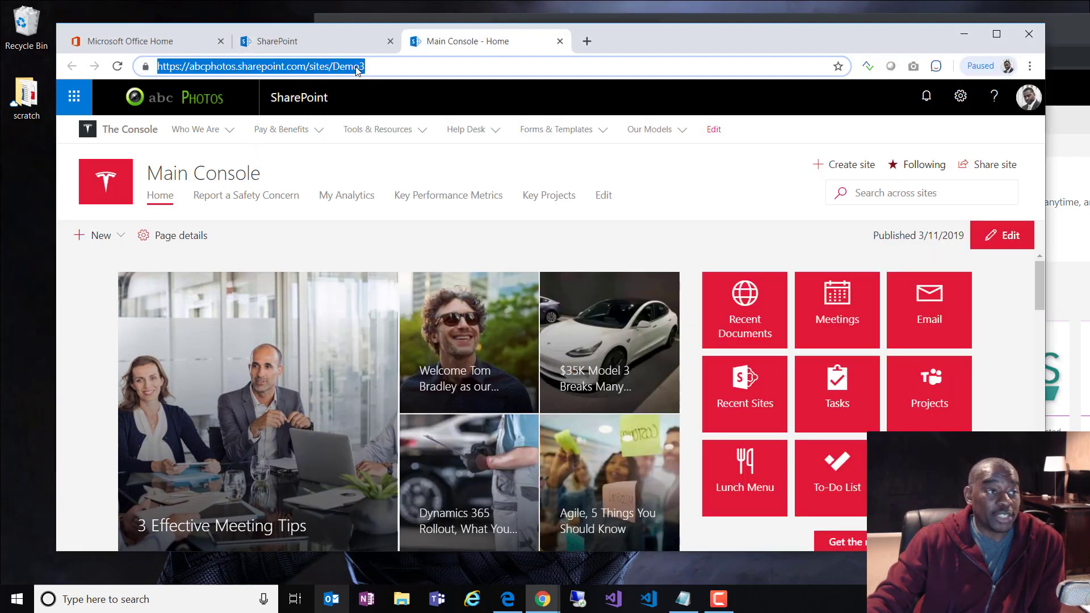
right_click(358, 66)
click(400, 143)
Step: Paste the address into the second user's browser and load the /sites/Demo3 site
drag(1067, 35, 810, 41)
click(385, 64)
right_click(378, 66)
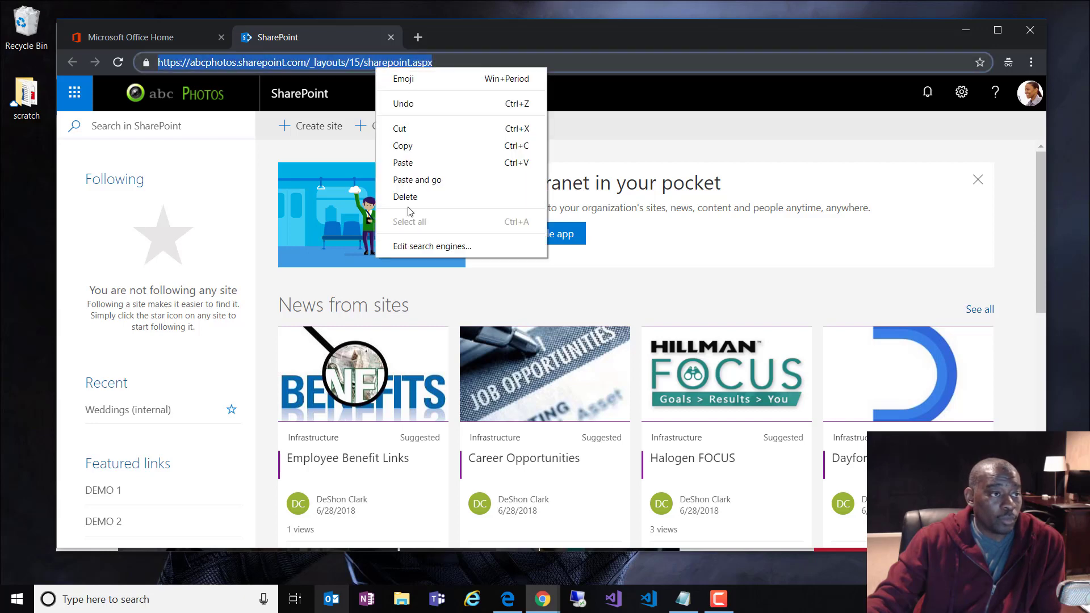
click(420, 179)
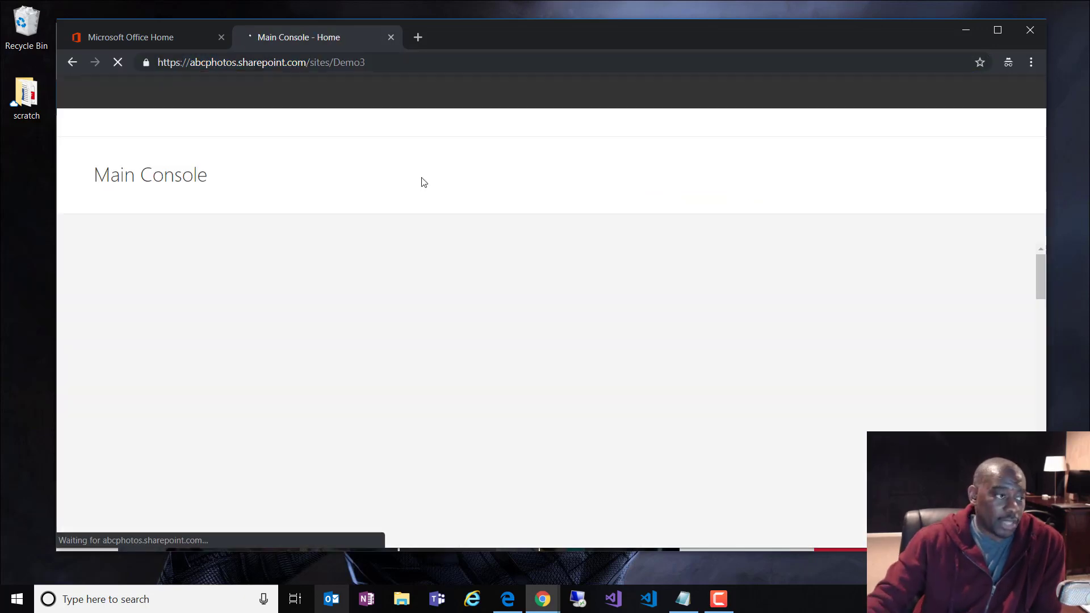
Step: As the second user, open Pay from the Pay & Benefits menu, hitting the HumanResources28 permission page
scroll(942, 415, down, 6)
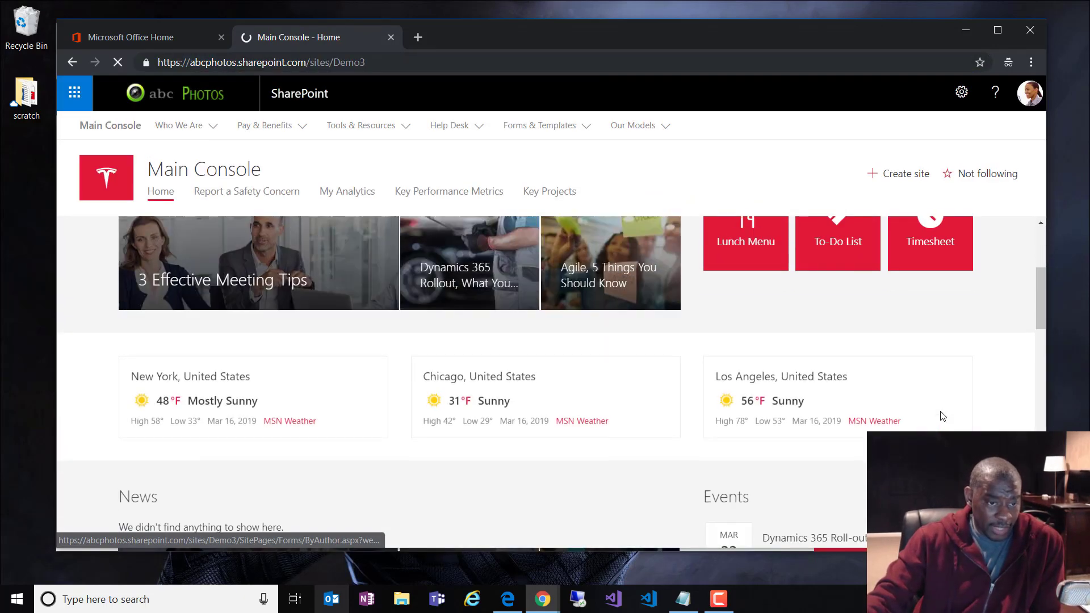
scroll(941, 410, down, 11)
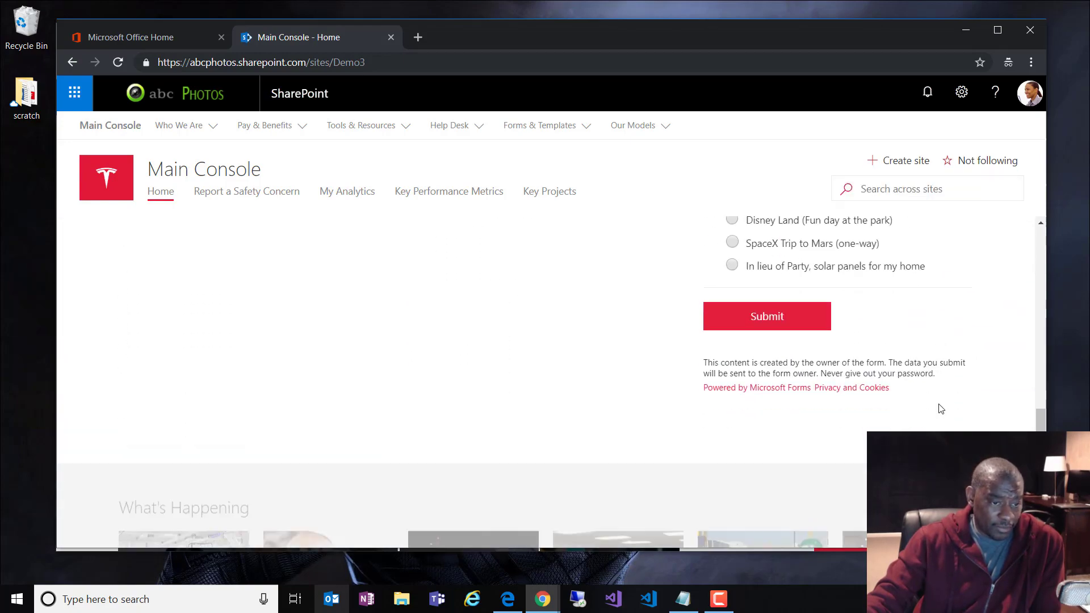
scroll(938, 409, up, 10)
scroll(937, 408, up, 7)
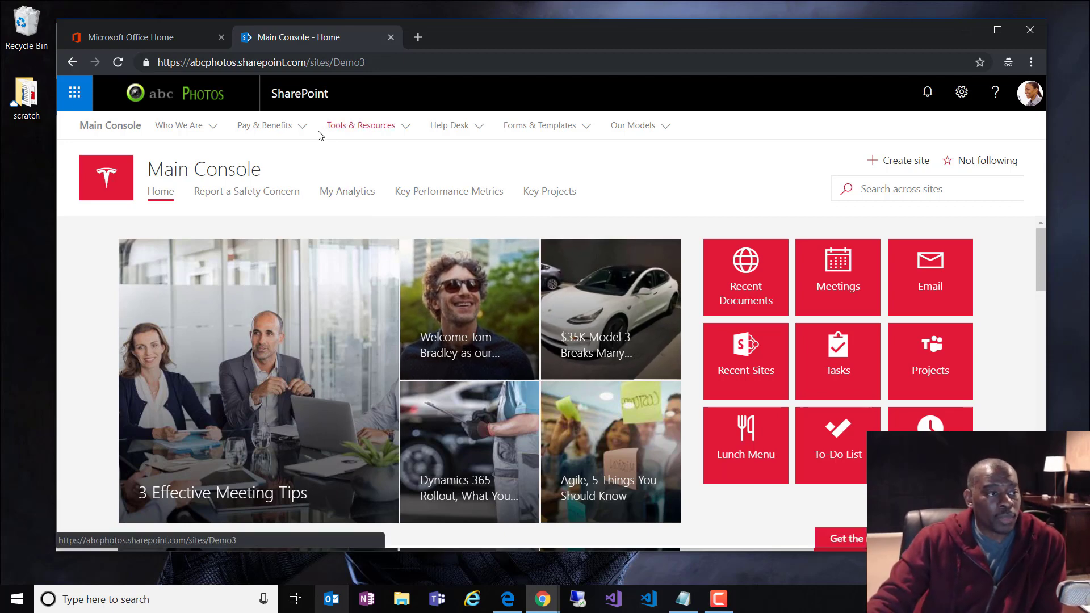
click(278, 126)
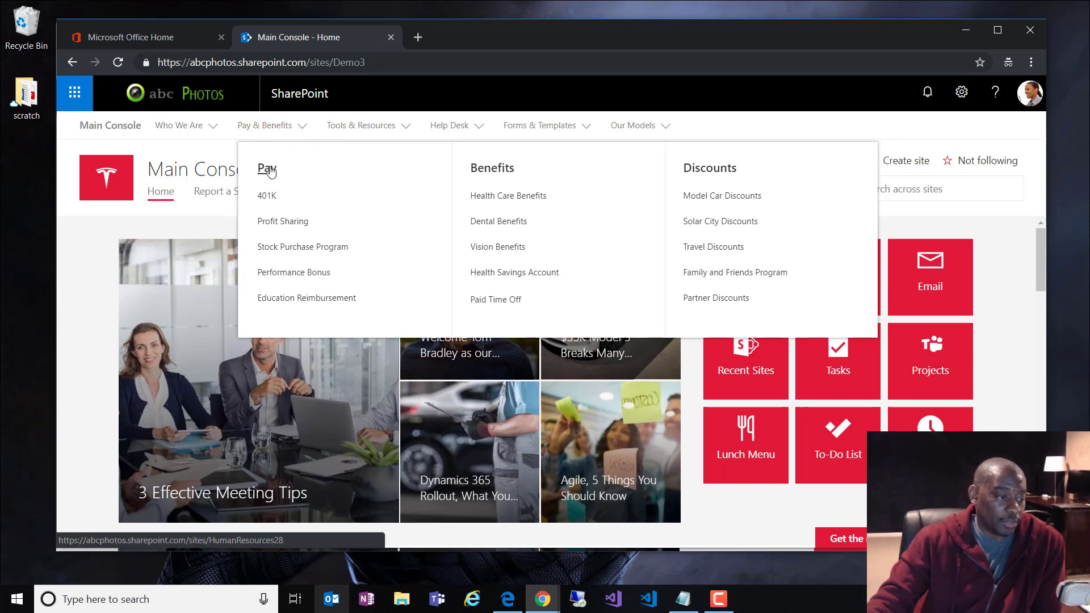
click(270, 171)
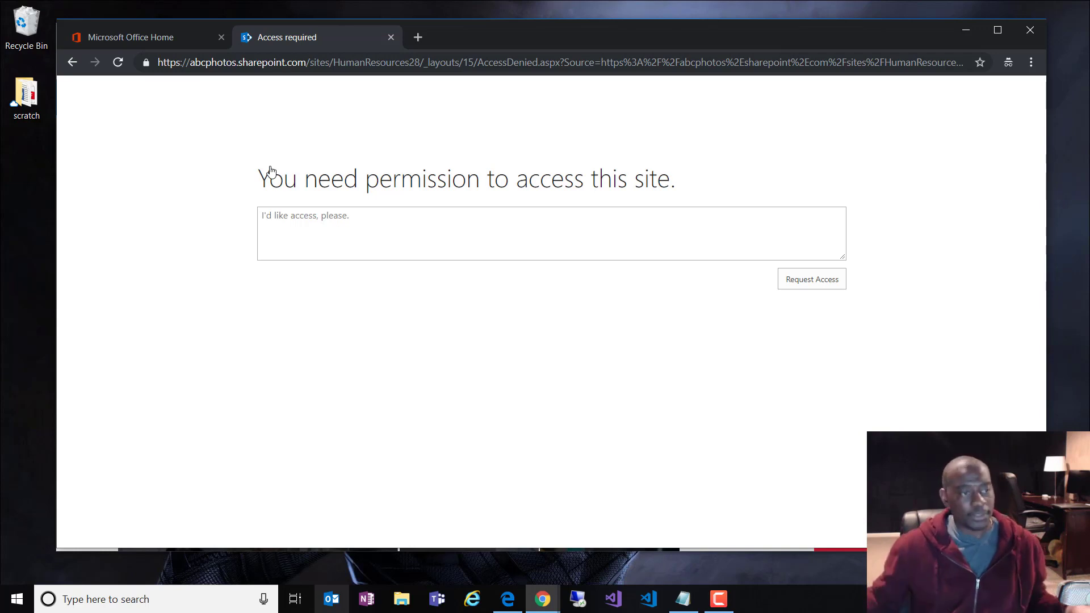
Step: Bring the owner's Main Console window in front of the access-denied page
click(402, 234)
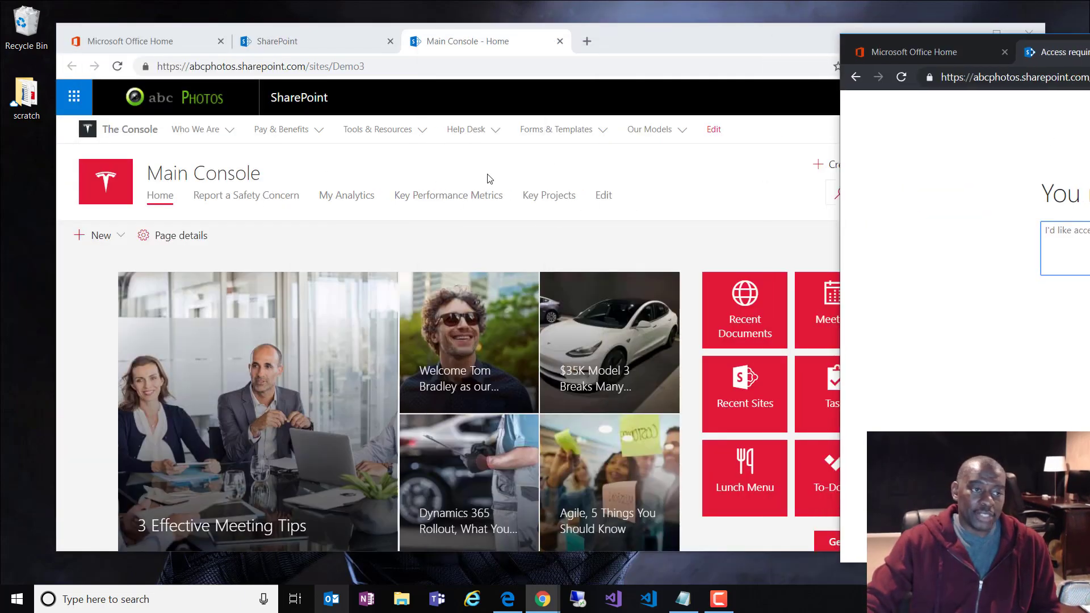
click(634, 188)
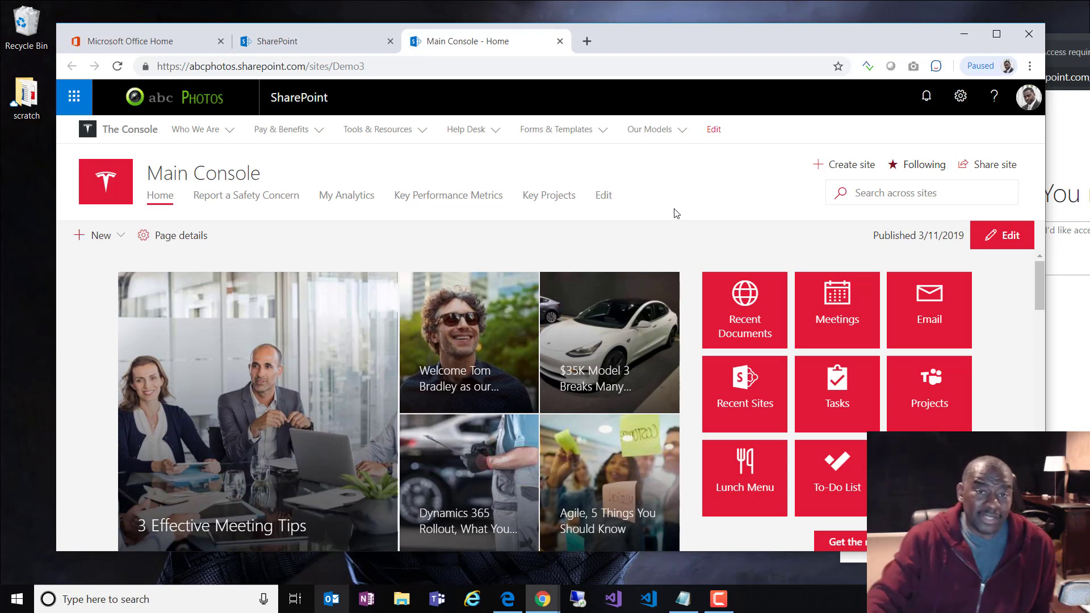
Step: Return the second user's browser to the Demo3 Main Console and open Create site
key(alt+Tab)
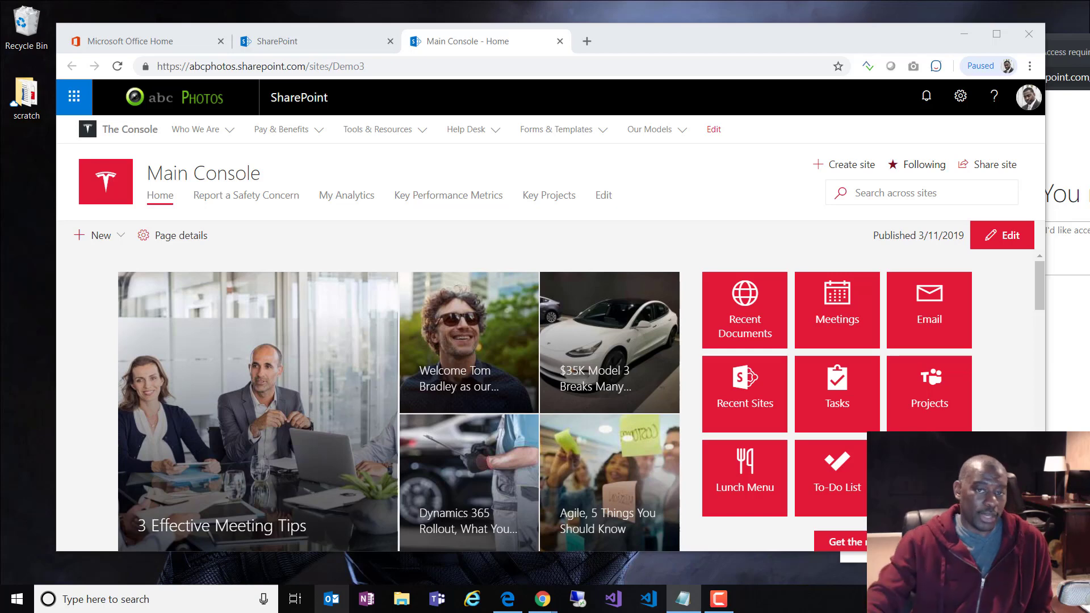
drag(1089, 43, 492, 50)
click(16, 82)
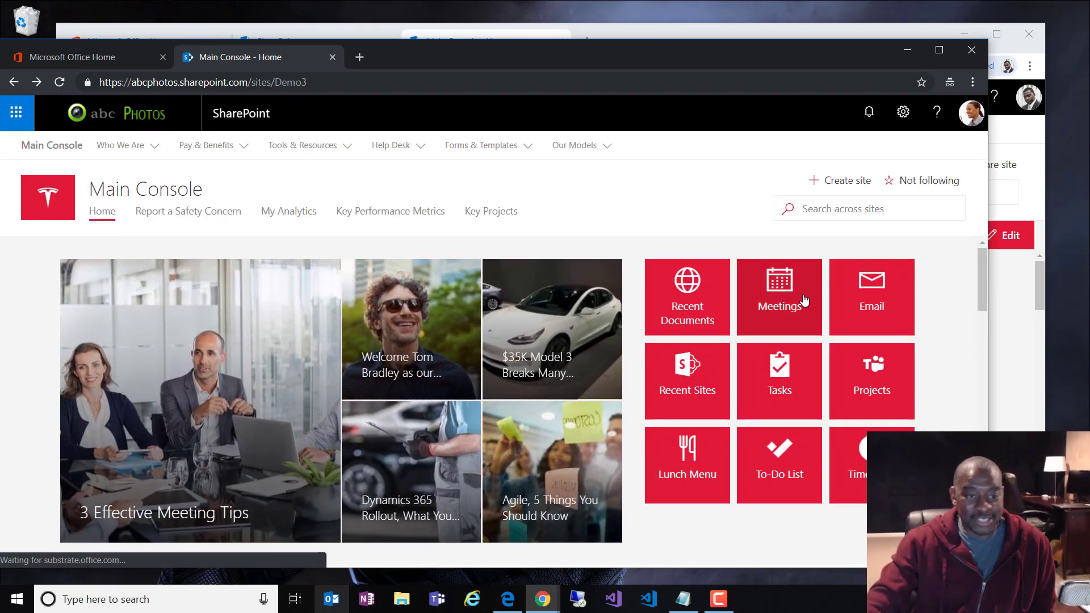
click(850, 185)
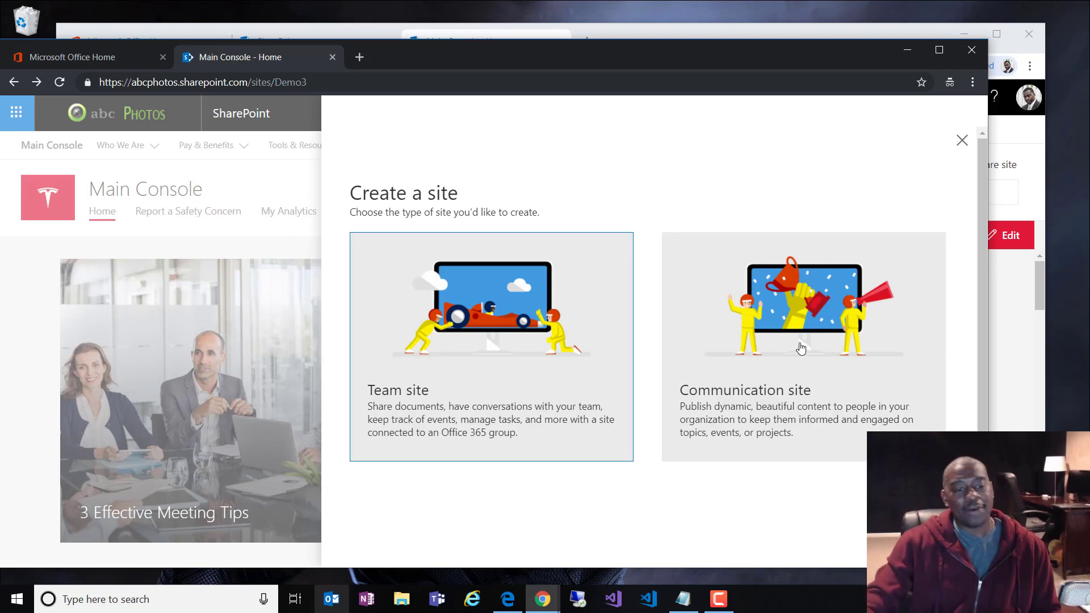
Step: Create a communication site named 'This Test' at /sites/ThisTest
click(766, 358)
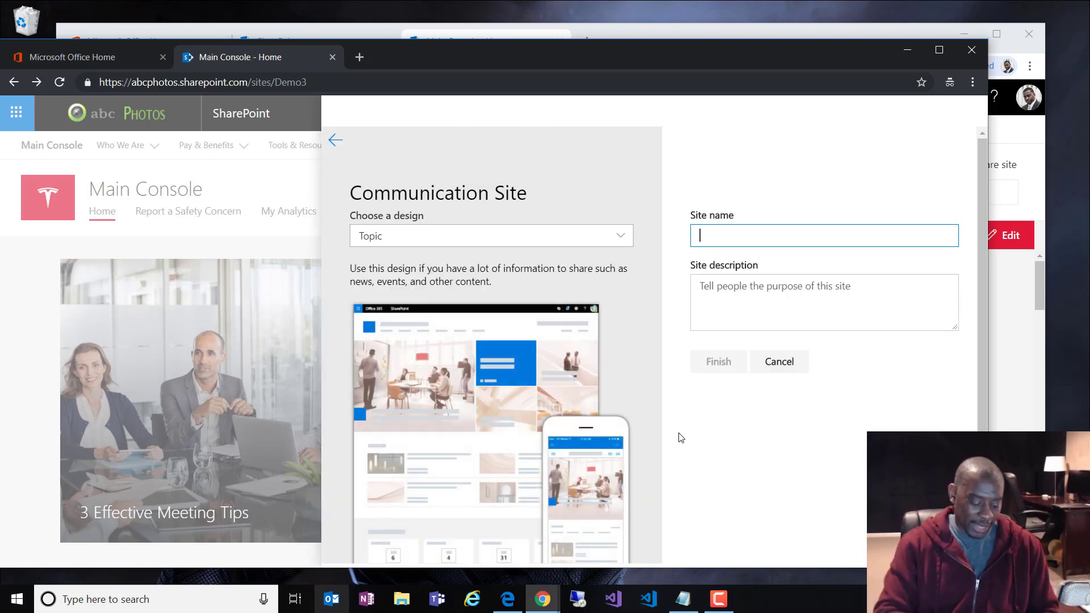
text(This)
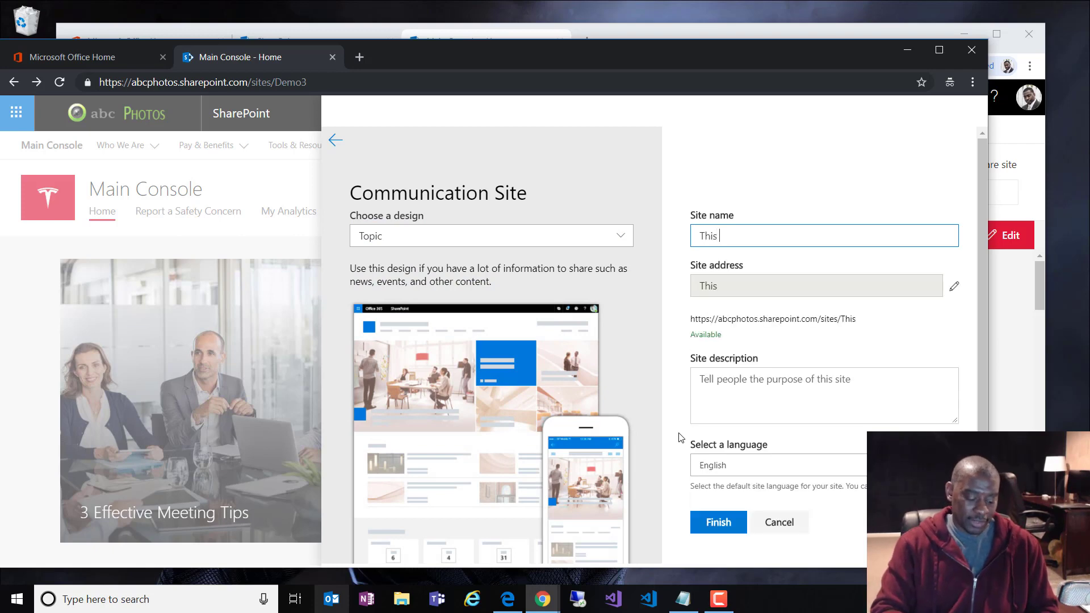
text( Test)
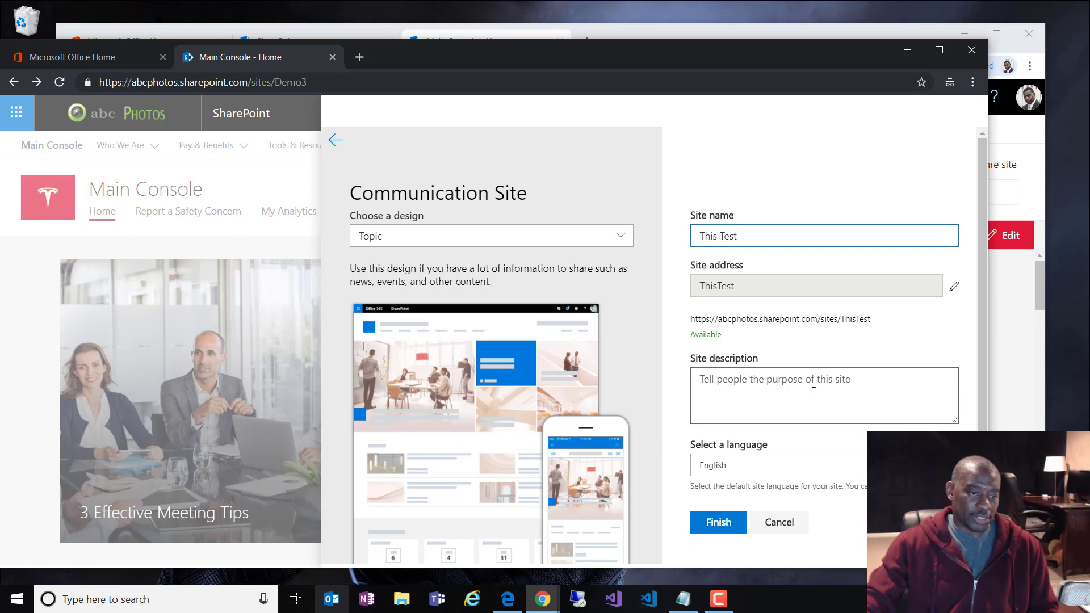
scroll(813, 391, down, 1)
click(717, 513)
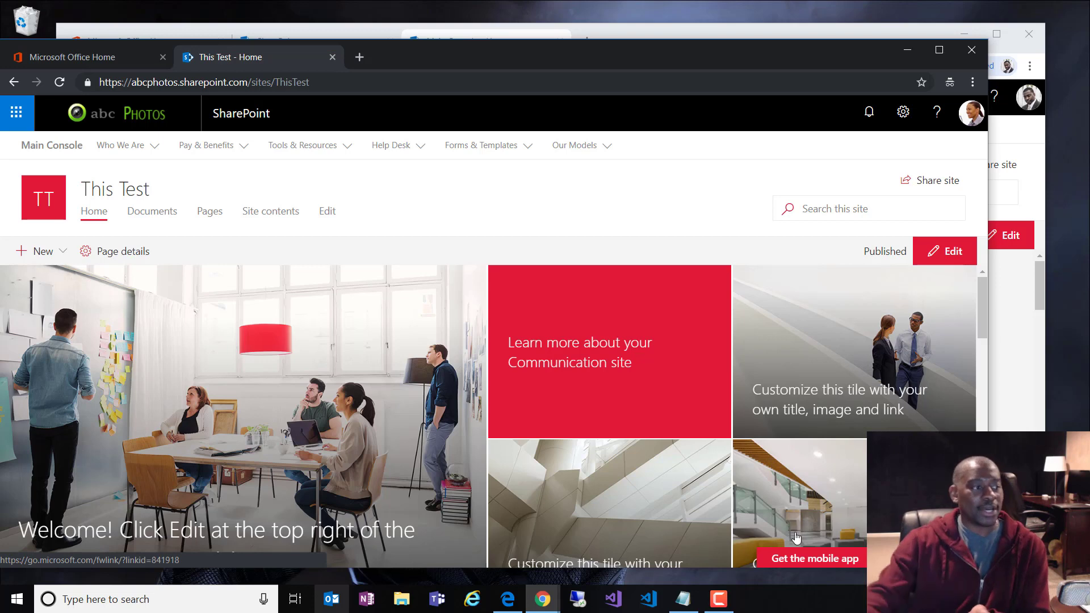
Step: View the This Test site's sharing panel and close it without changes
click(927, 181)
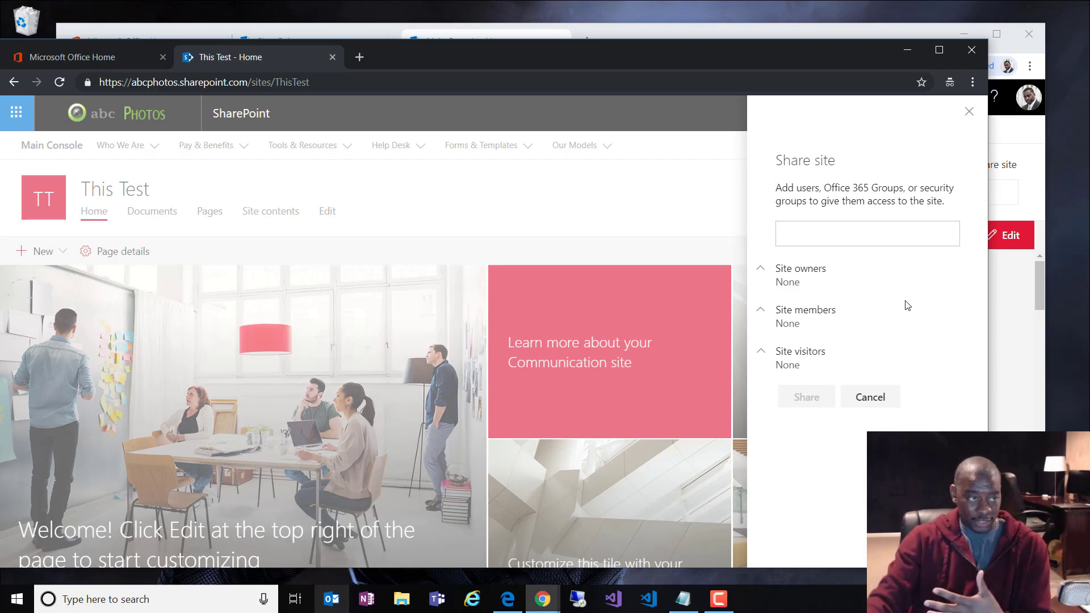
click(408, 209)
scroll(534, 392, down, 5)
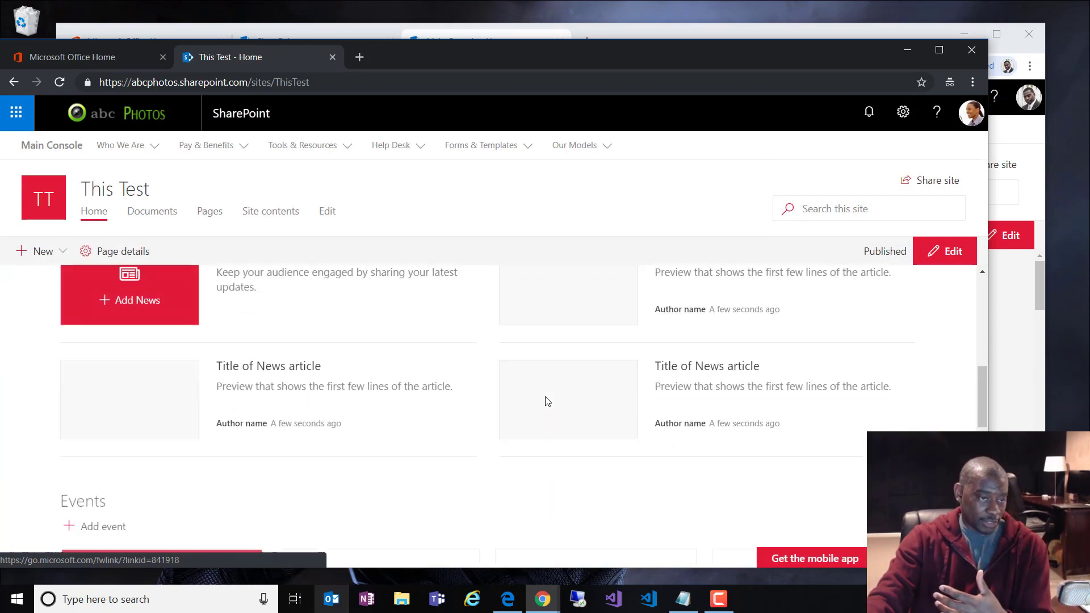
scroll(547, 402, up, 3)
Step: Put the This Test home page in edit mode, then follow the Main Console hub link
click(949, 252)
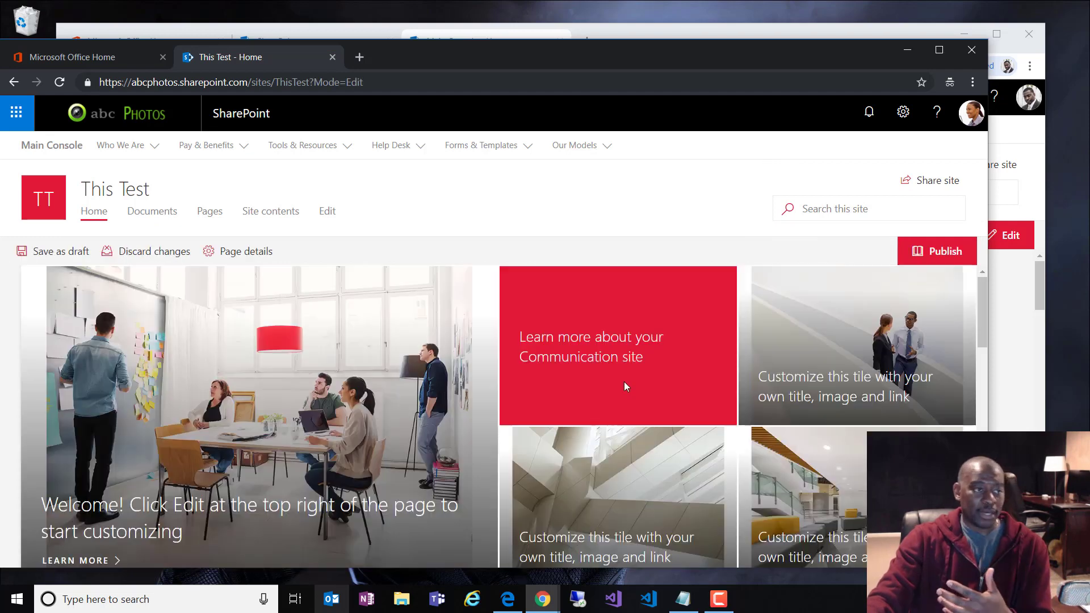
scroll(549, 447, down, 3)
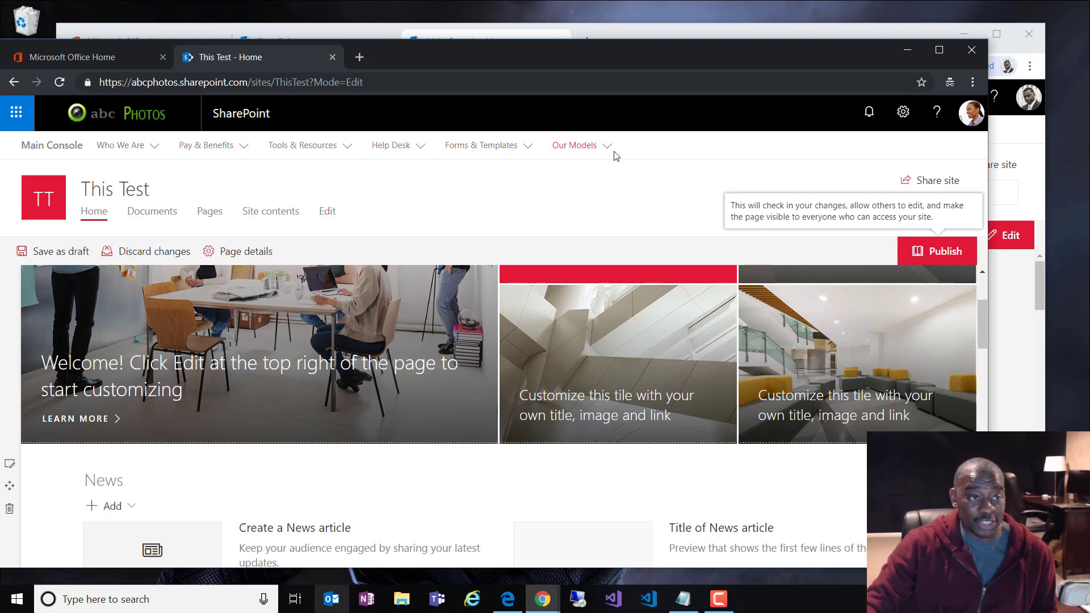
click(539, 271)
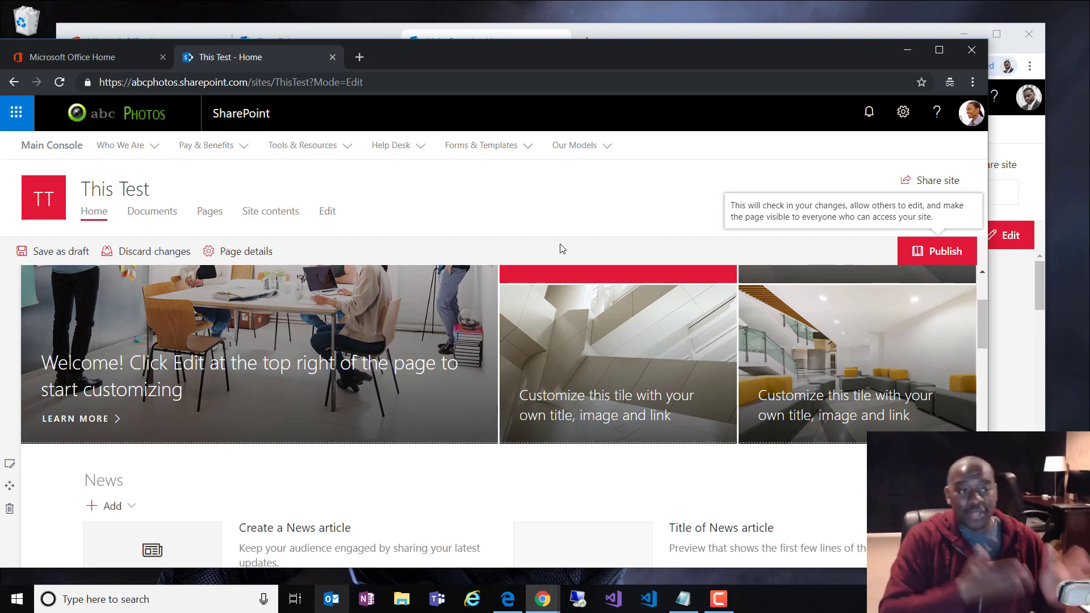
click(56, 149)
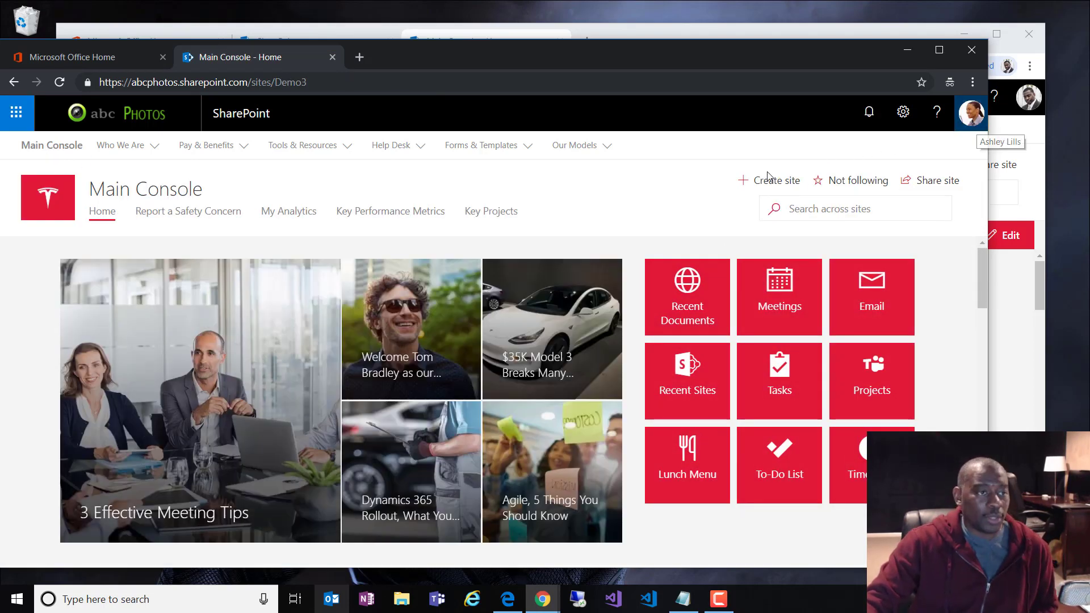
click(528, 147)
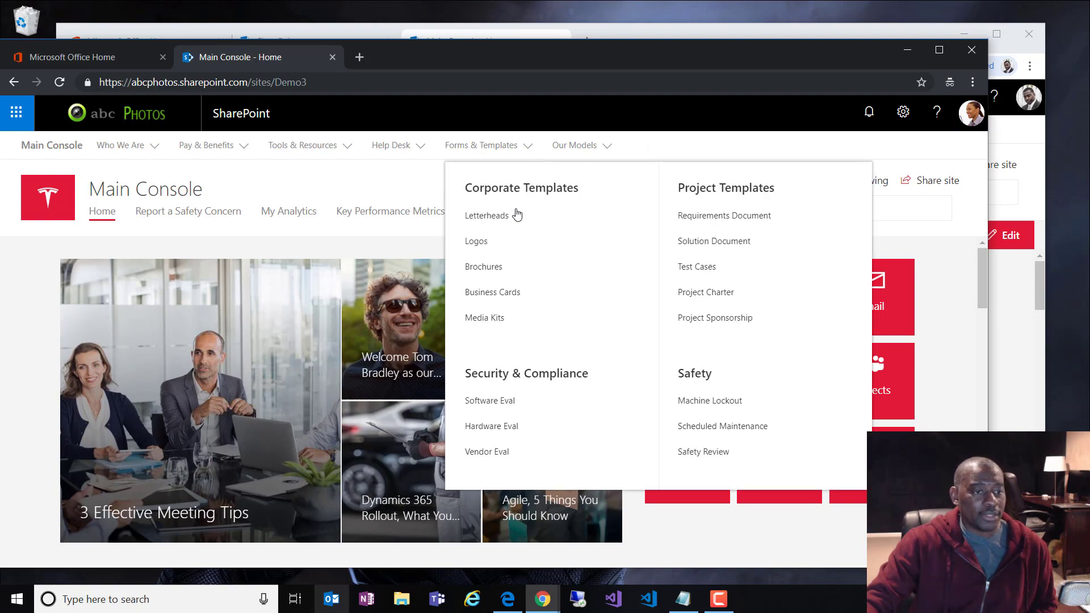
scroll(347, 491, down, 4)
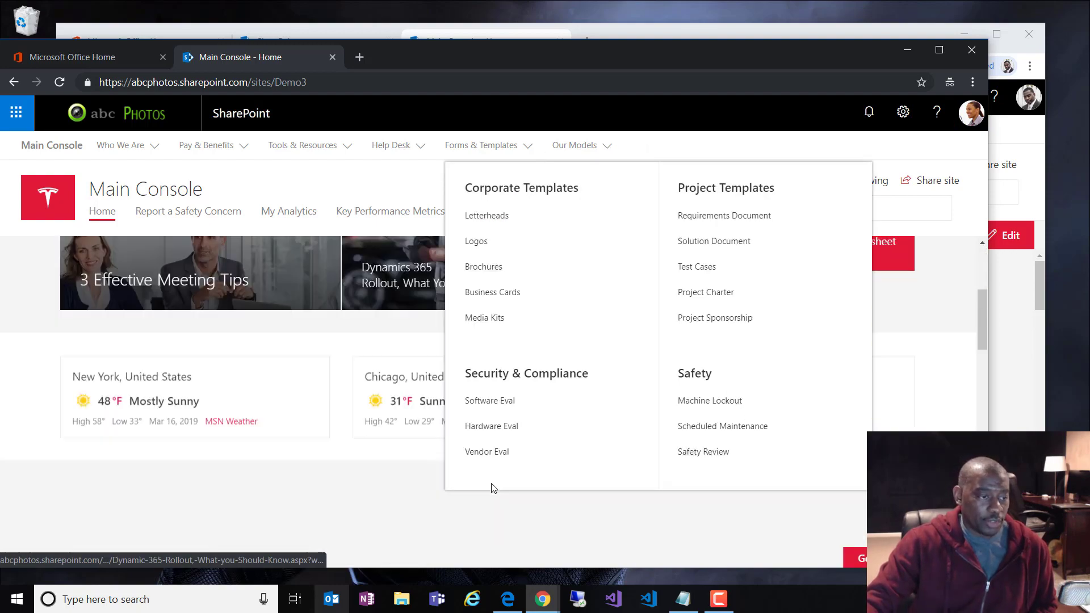
scroll(304, 414, up, 4)
click(892, 145)
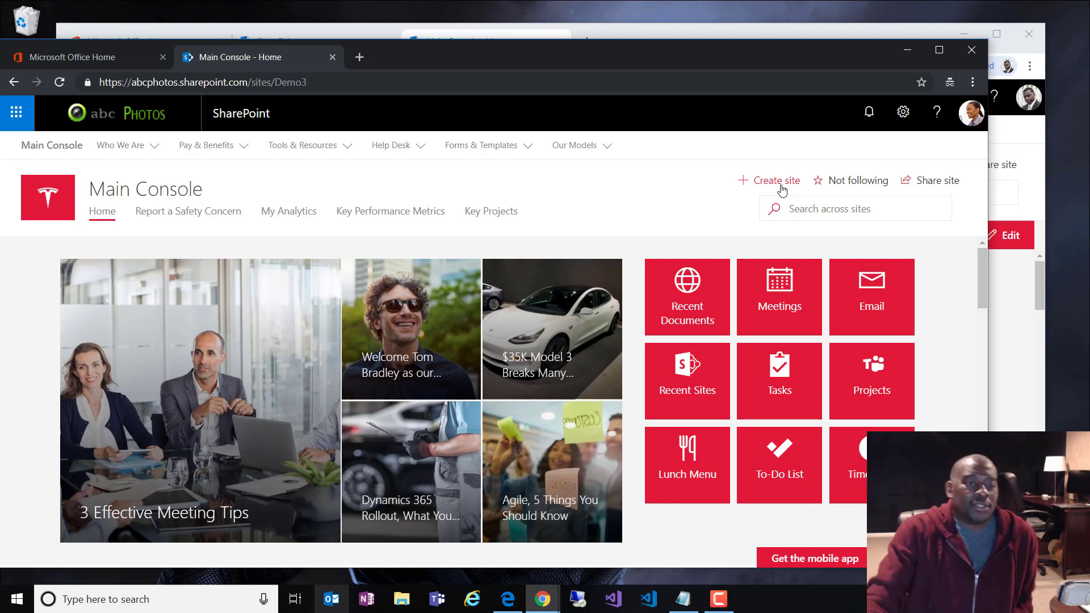
Step: Start a team site named 'fdsafdsaf', then move that browser window off screen
click(776, 187)
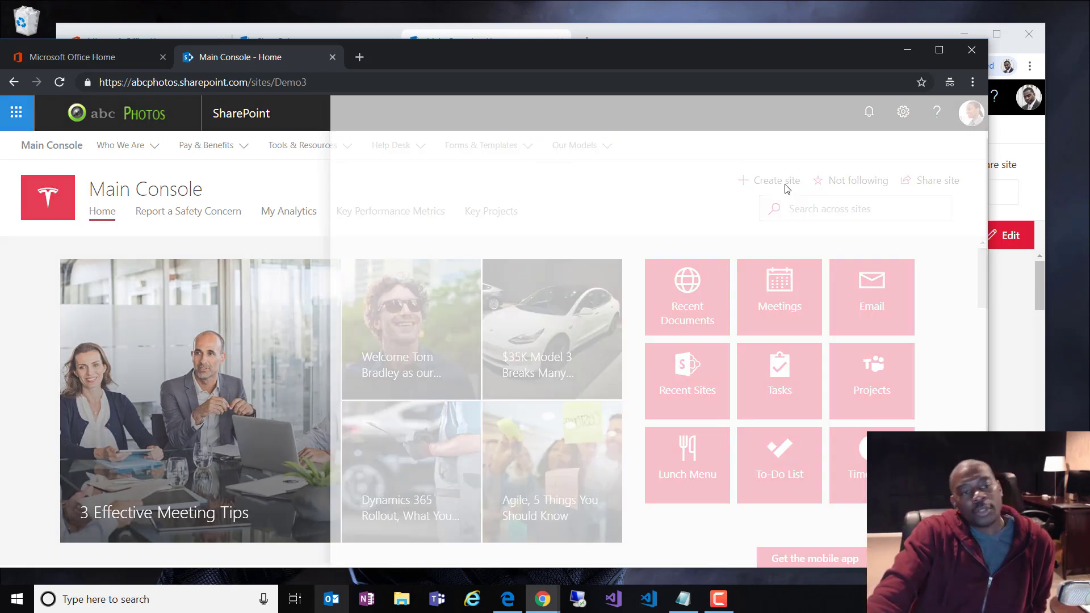
click(433, 372)
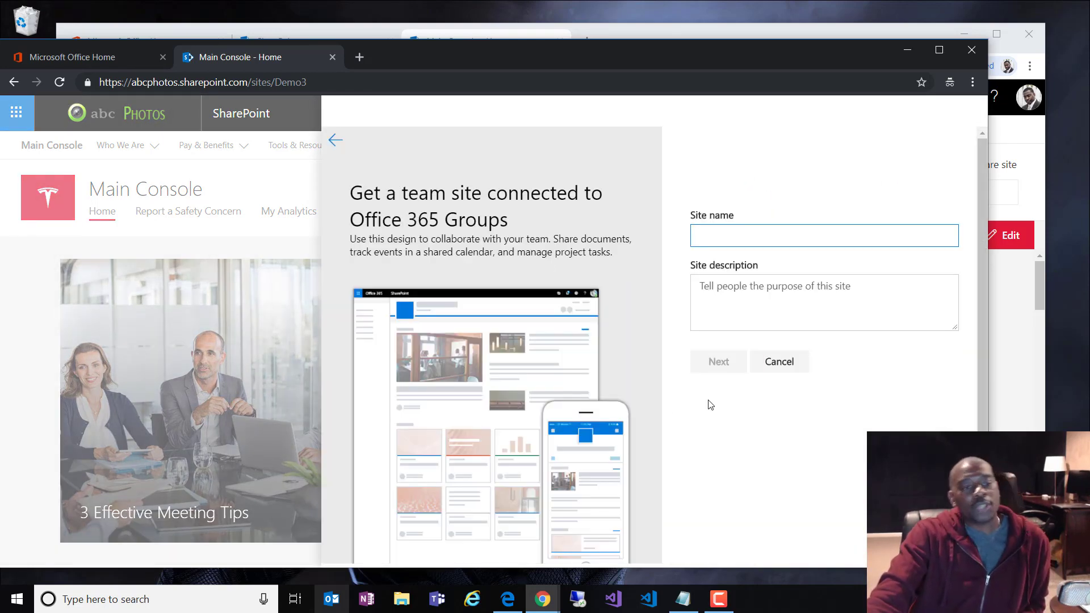
text(fdsafdsaf)
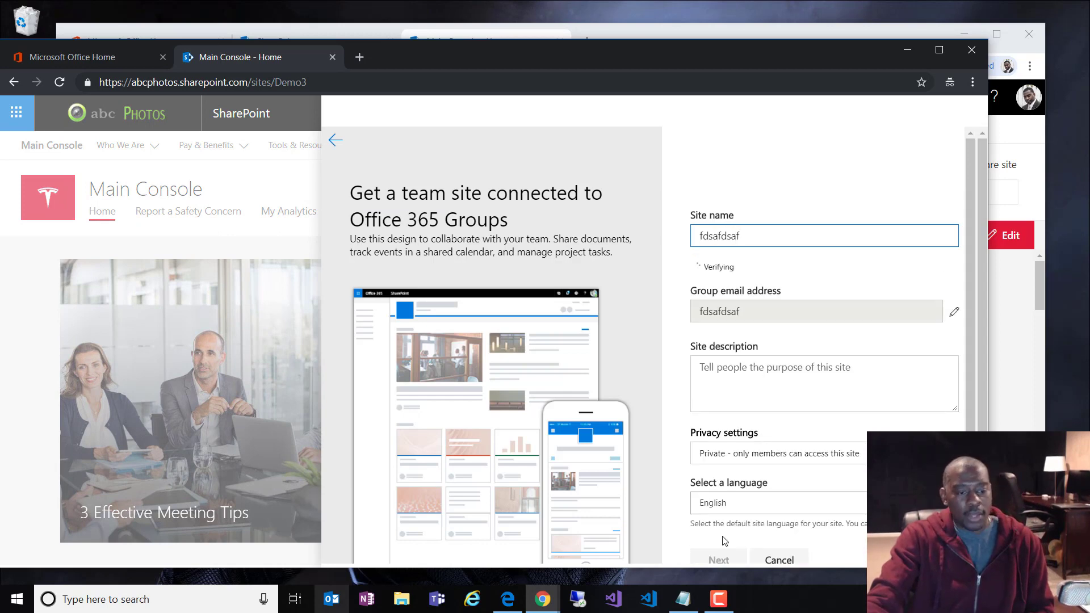
click(724, 541)
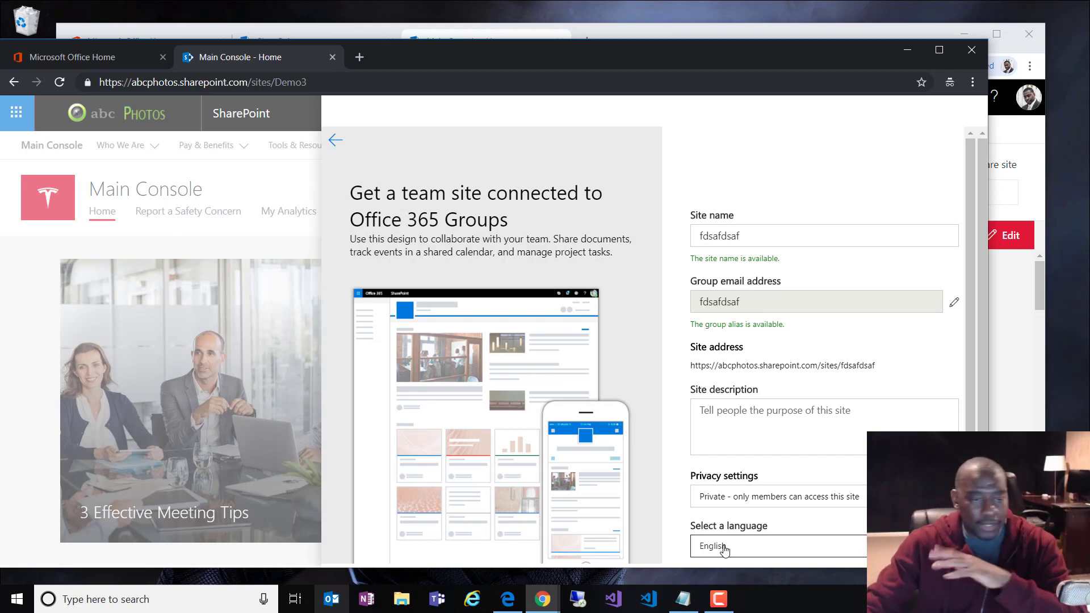
drag(494, 61, 1089, 68)
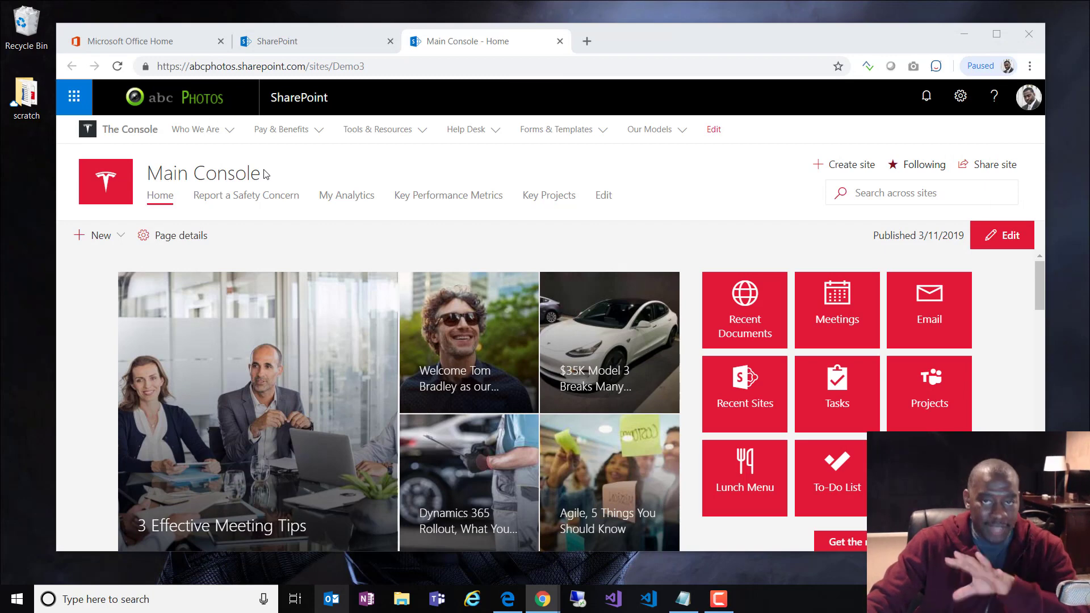
Step: Go from the Office home's Admin tile to the SharePoint admin center
click(287, 41)
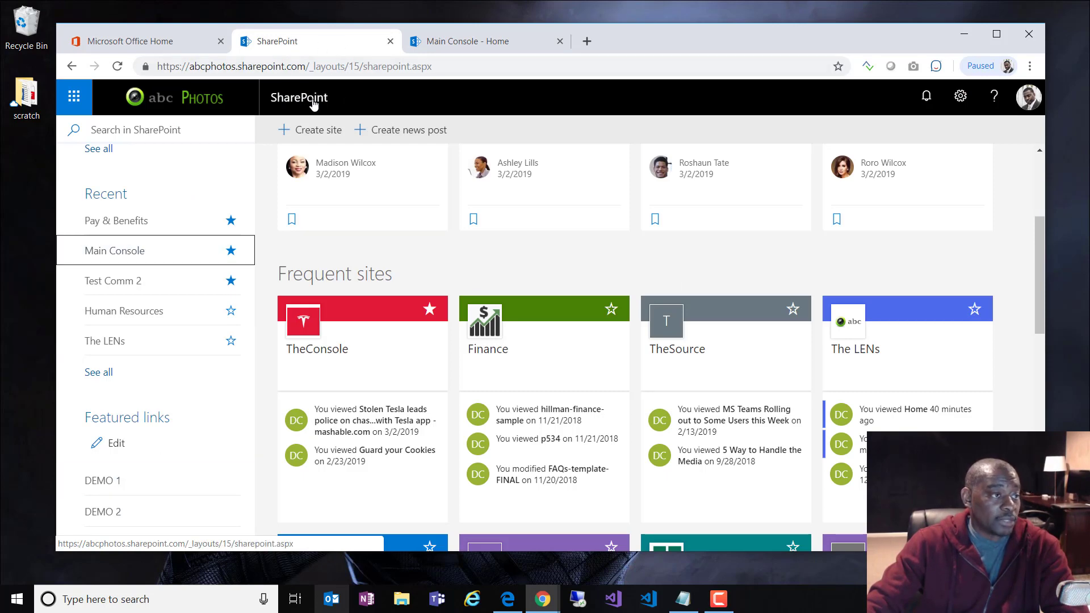
click(143, 42)
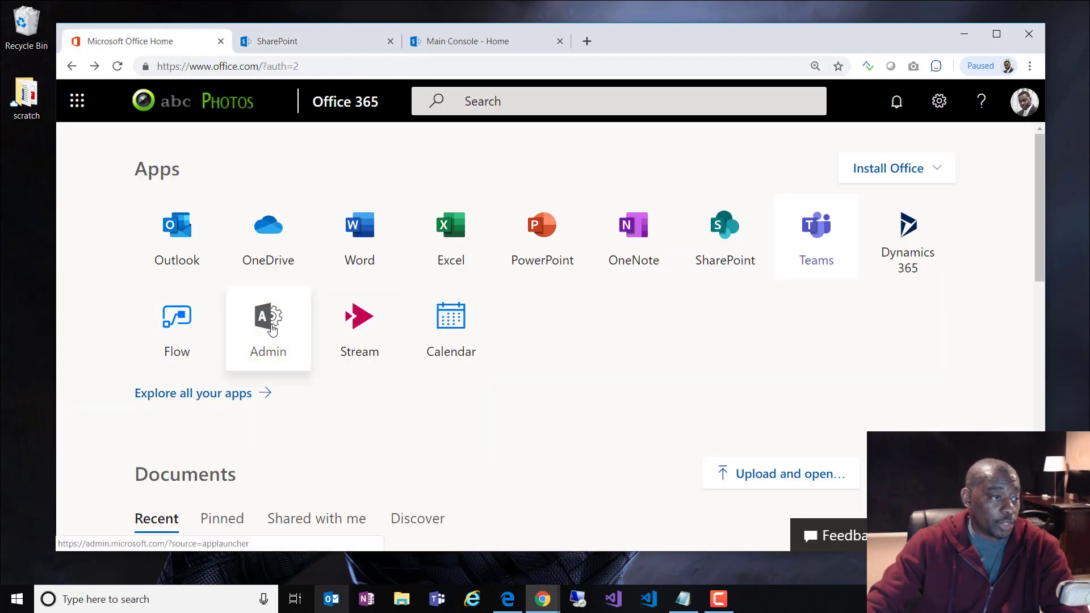
click(245, 364)
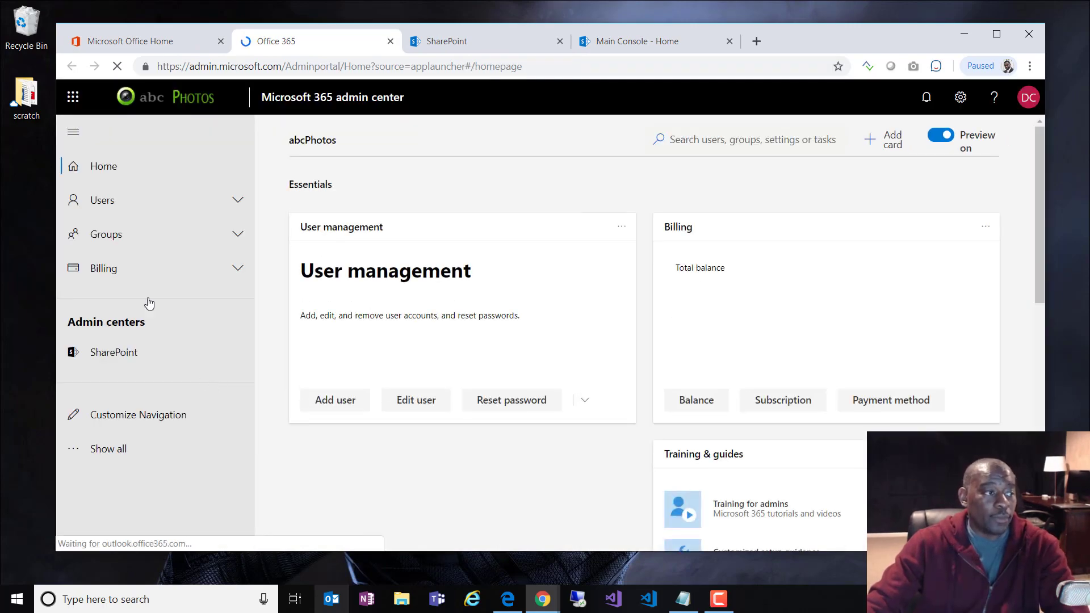
click(128, 359)
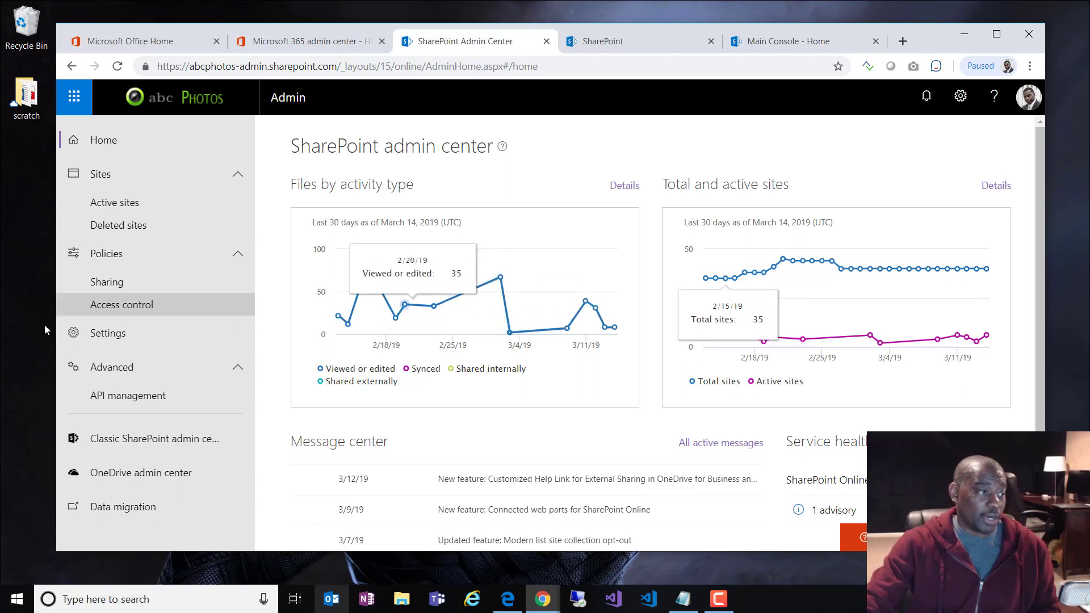
Step: Filter the Active sites list in SharePoint admin center to 'main'
click(119, 288)
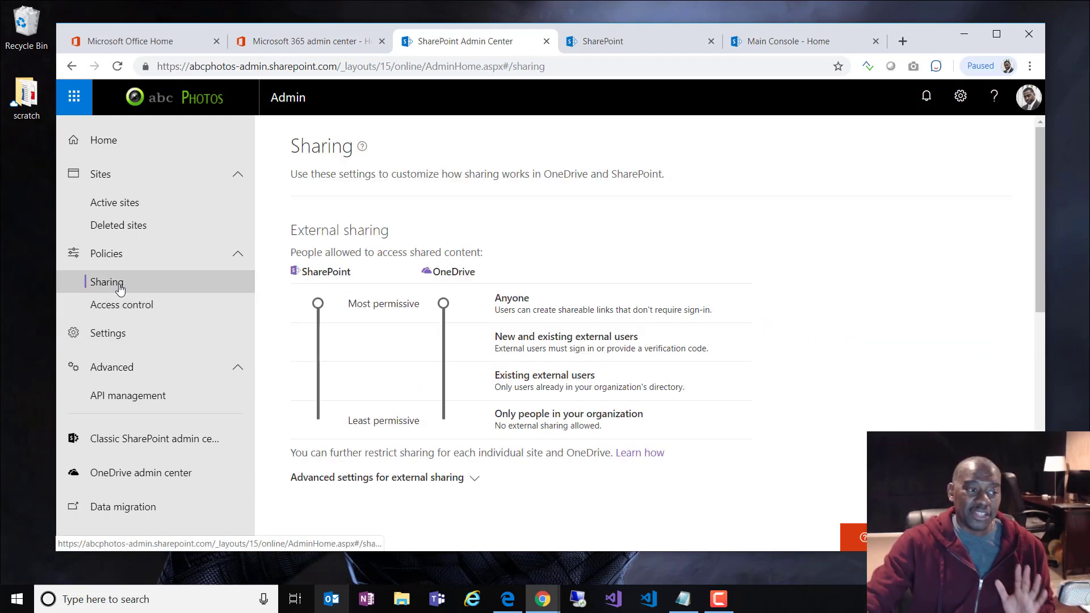
click(108, 203)
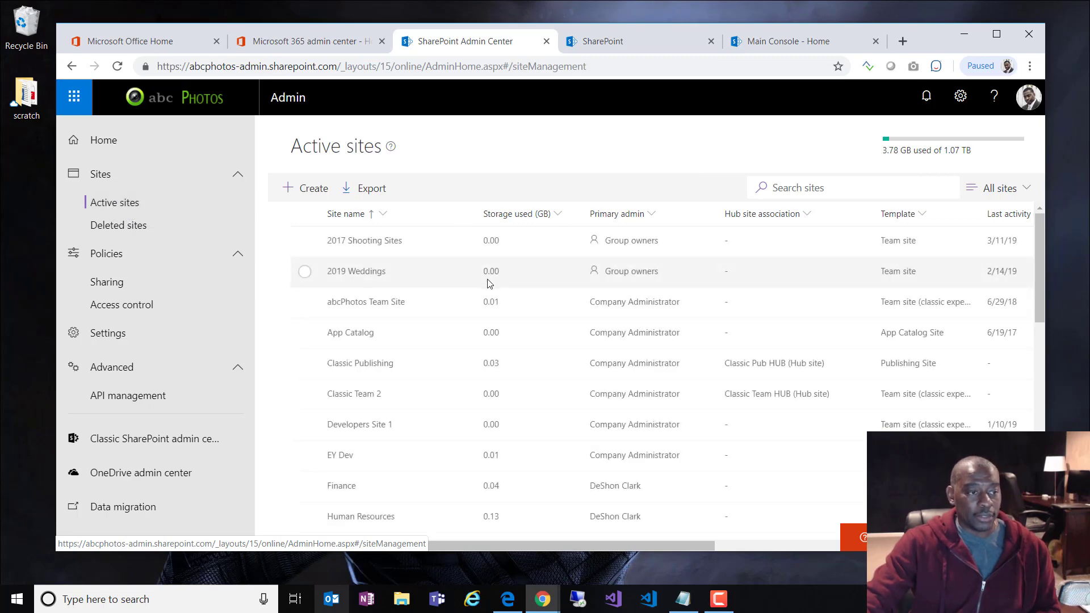
click(798, 193)
text(the main)
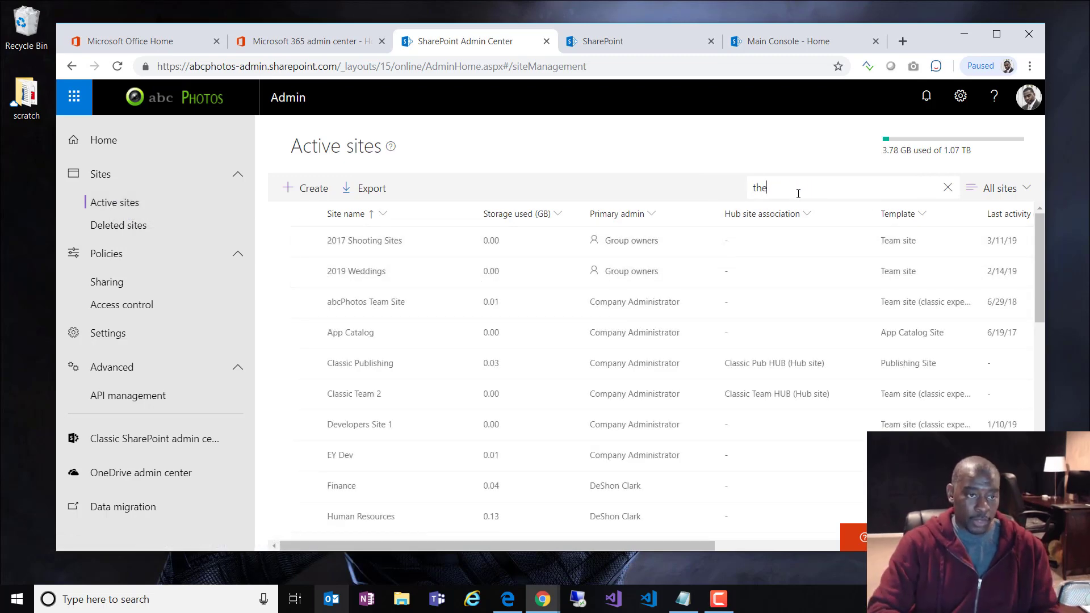
triple_click(763, 196)
text(main)
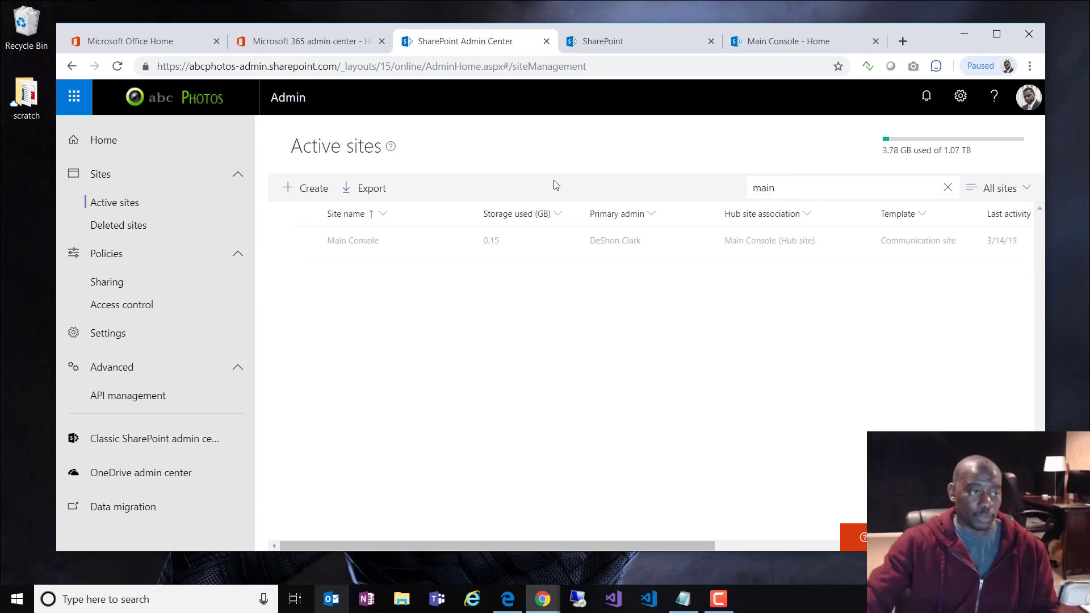
Step: Unregister the Main Console site as a hub site and confirm with OK
click(367, 241)
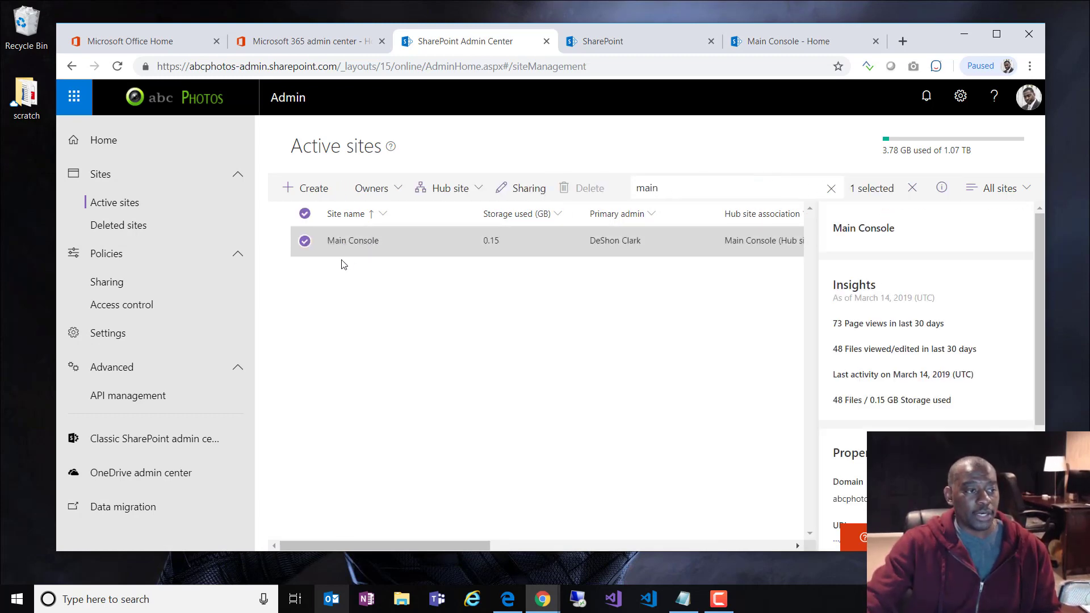
click(476, 199)
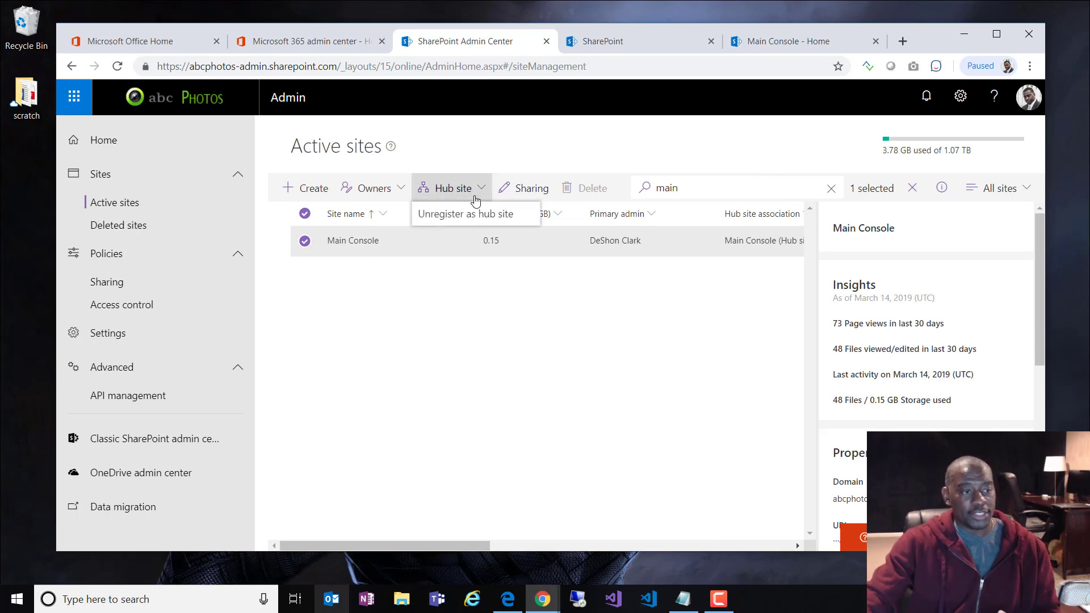
click(453, 221)
click(574, 363)
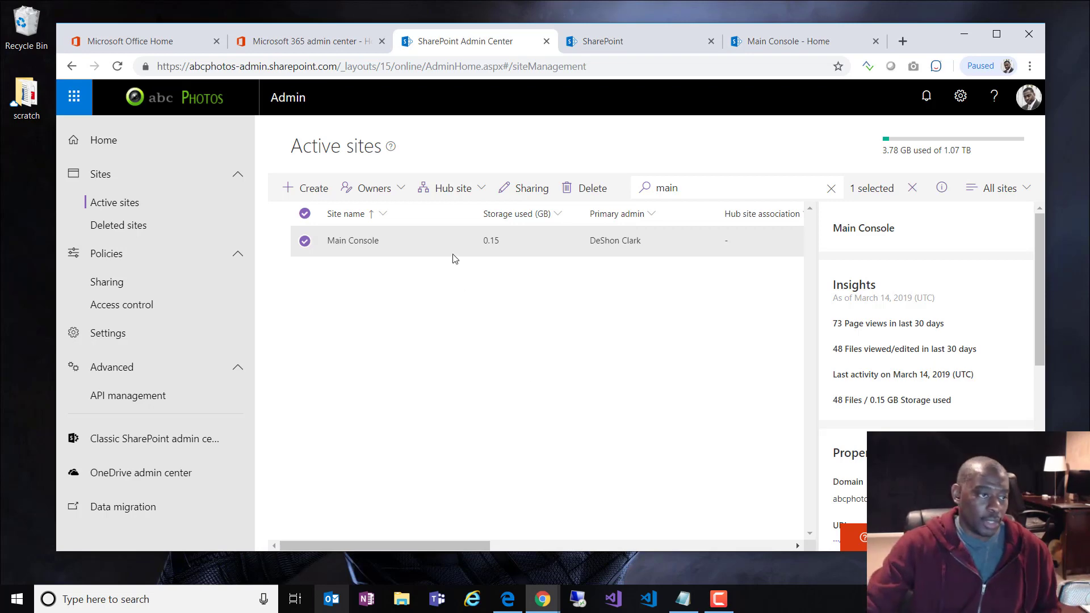
click(453, 188)
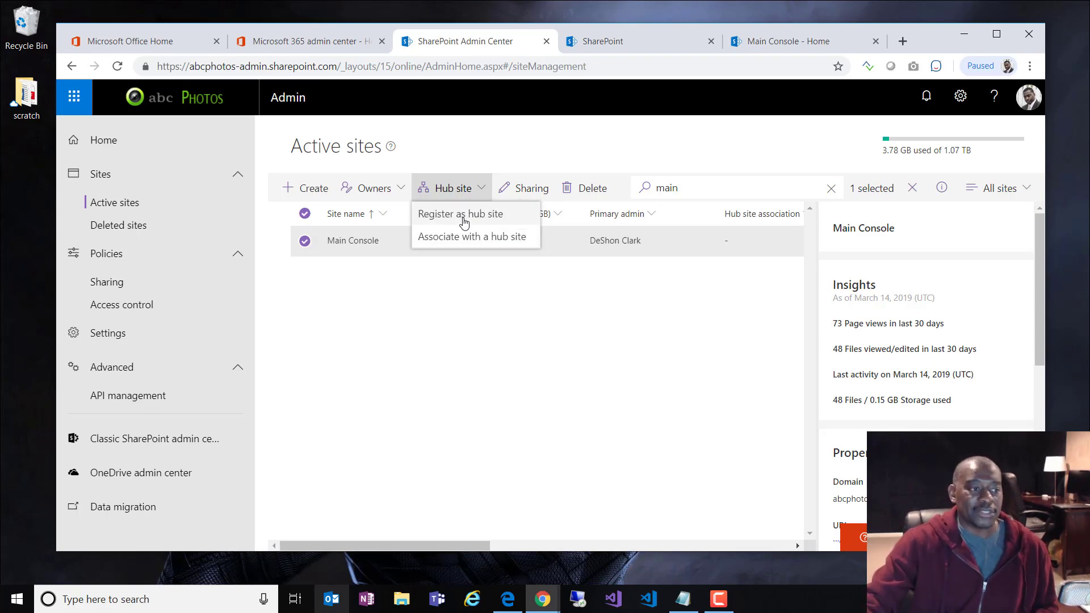
Step: Start registering Main Console as a hub site, letting two chosen people associate sites
click(464, 221)
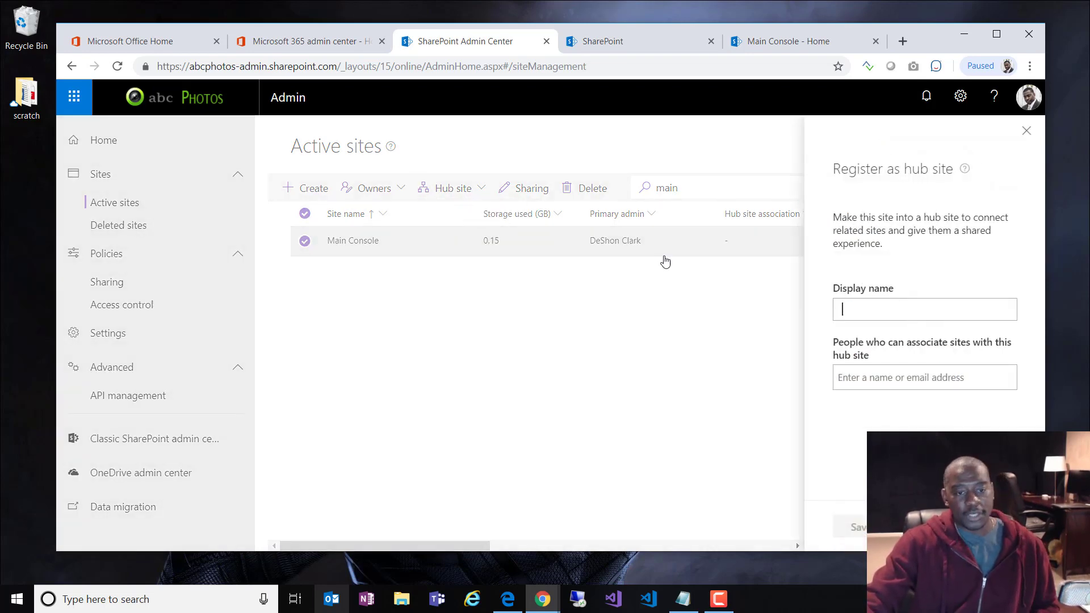
click(894, 371)
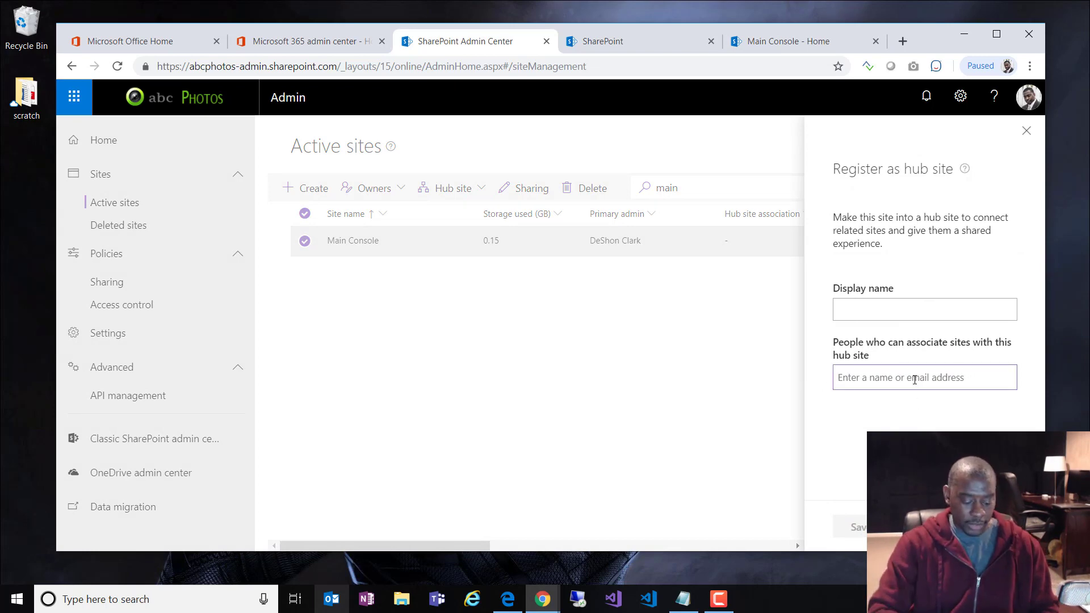
text(de)
text(mo)
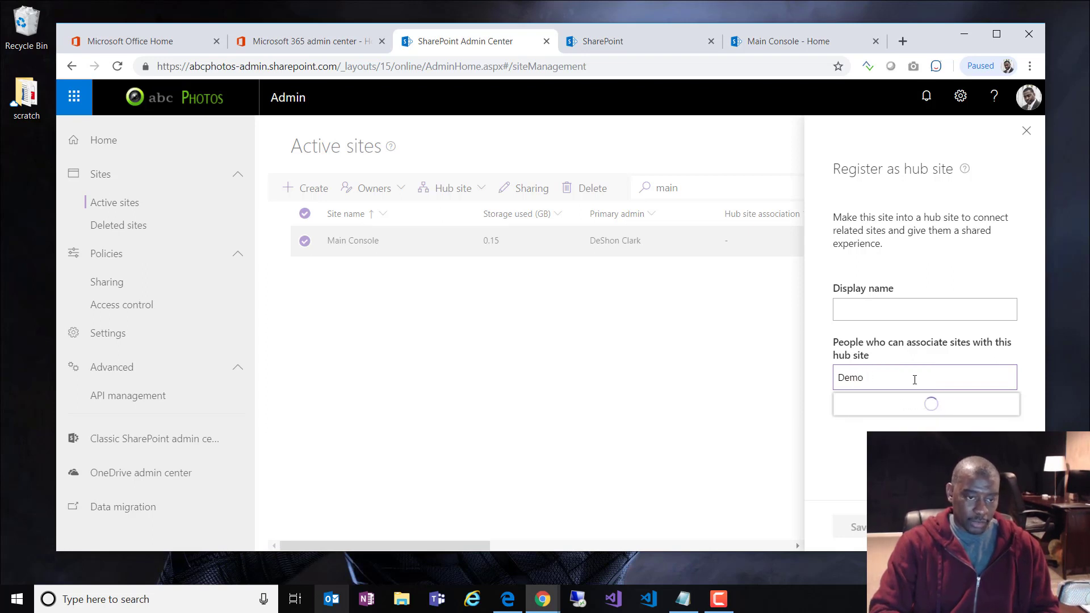
key(BackSpace)
key(BackSpace)
key(BackSpace)
key(BackSpace)
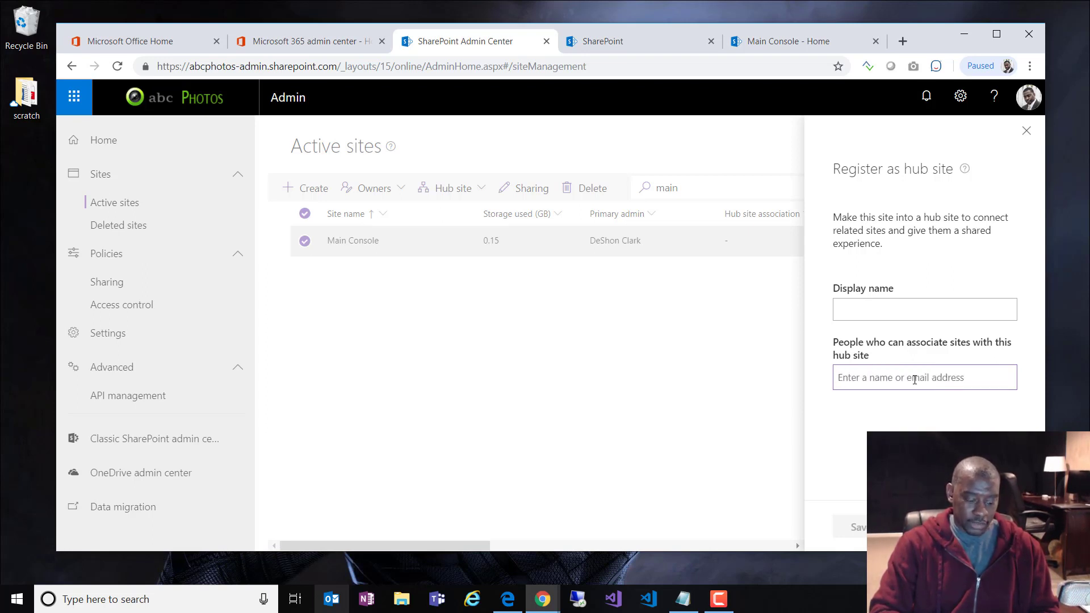
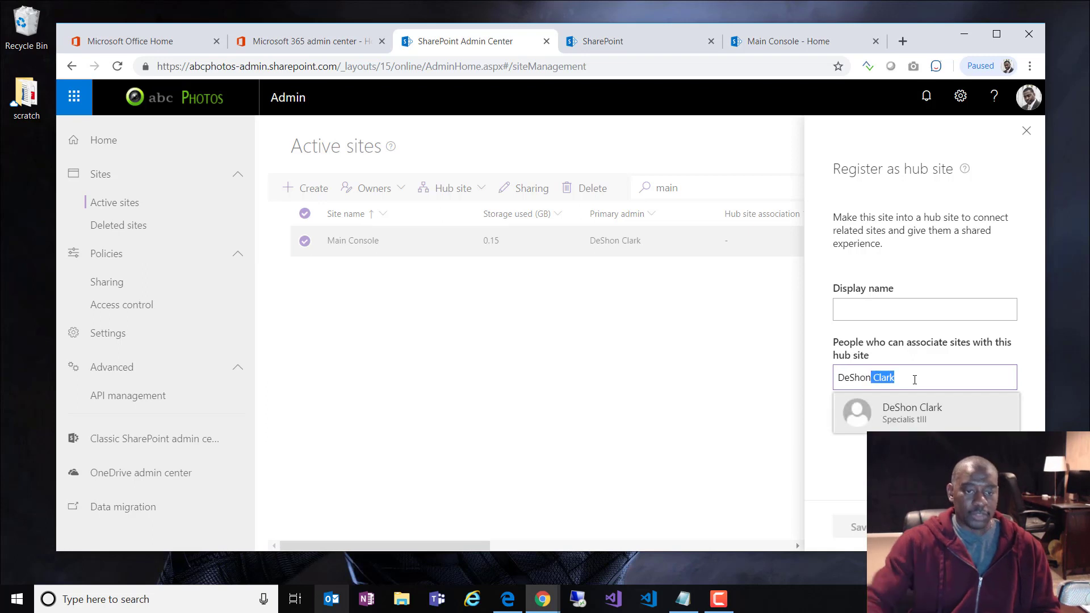
drag(890, 379, 662, 373)
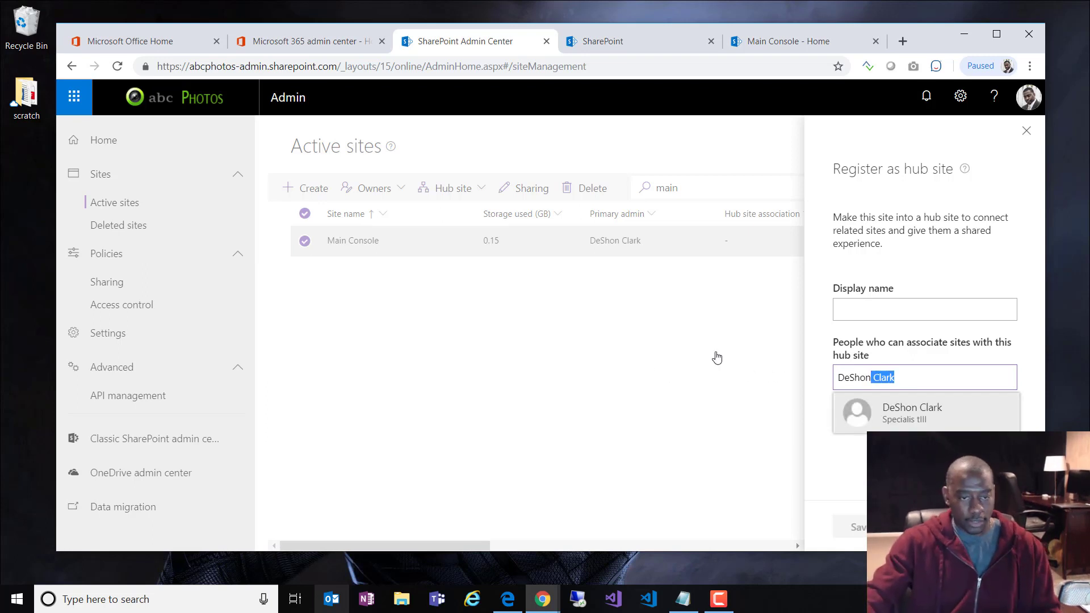
click(854, 366)
click(939, 378)
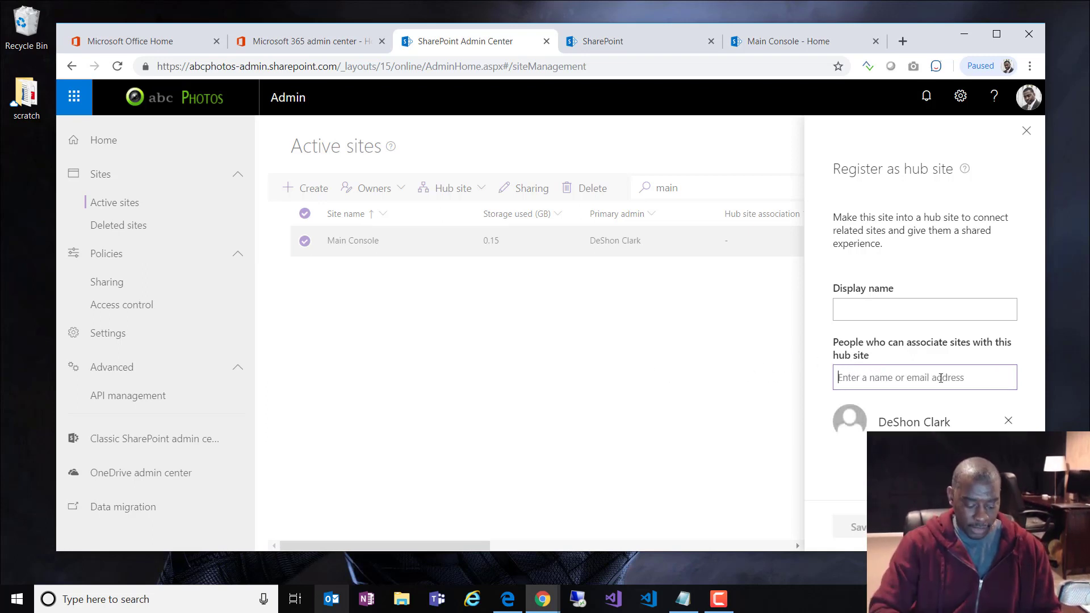
text(owner)
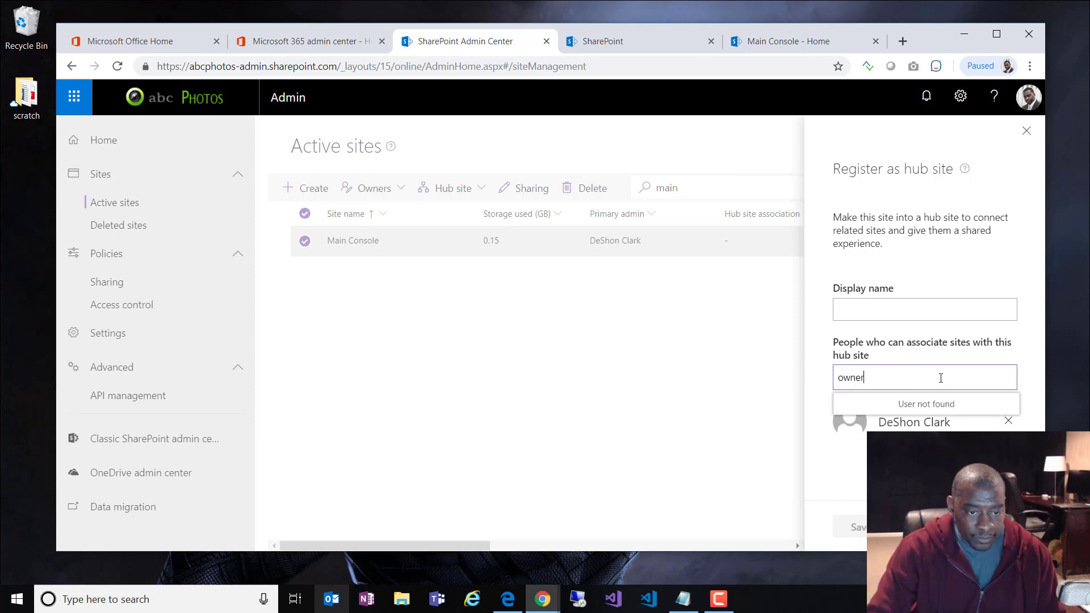
key(BackSpace)
key(BackSpace)
key(BackSpace)
key(BackSpace)
key(BackSpace)
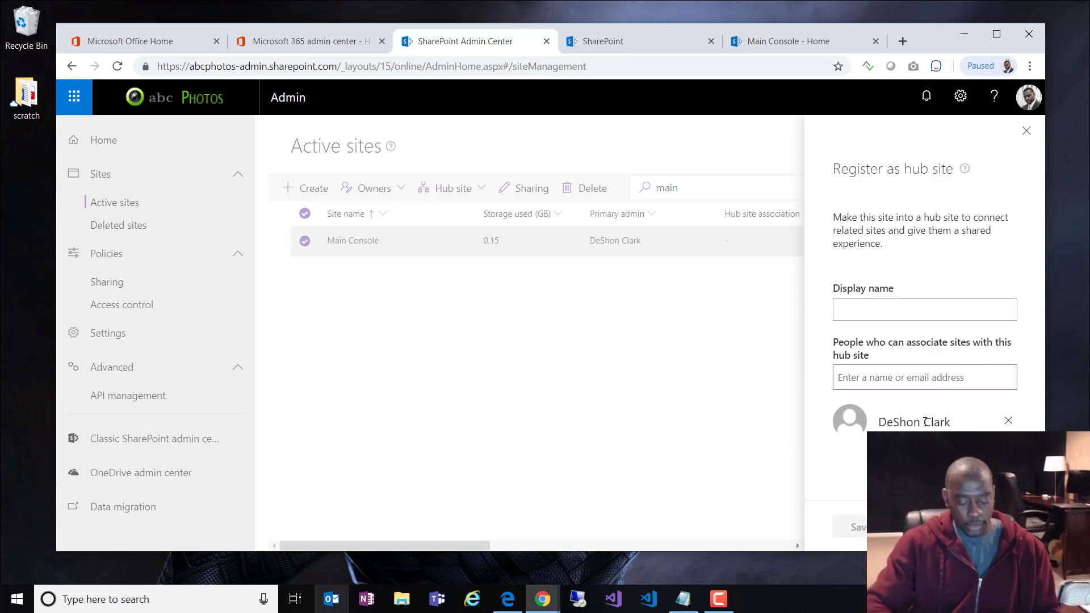
text(madin)
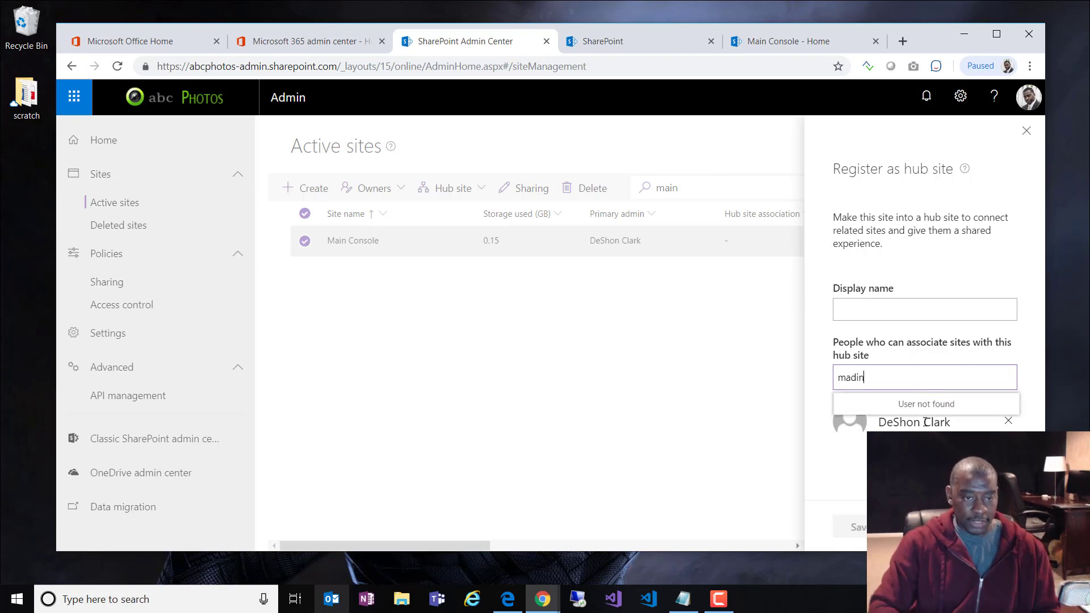
key(BackSpace)
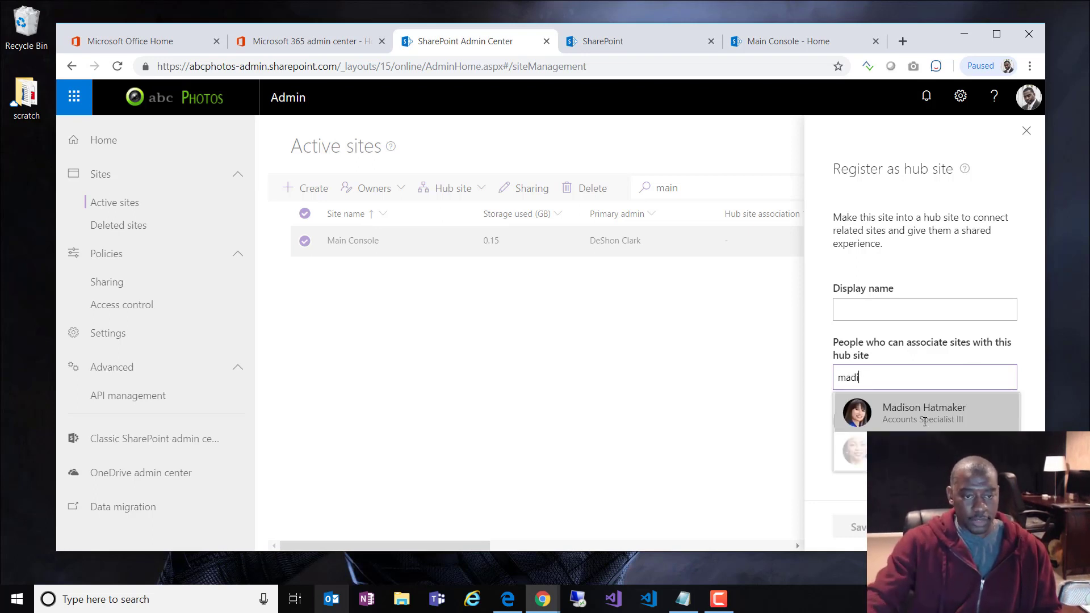
click(924, 418)
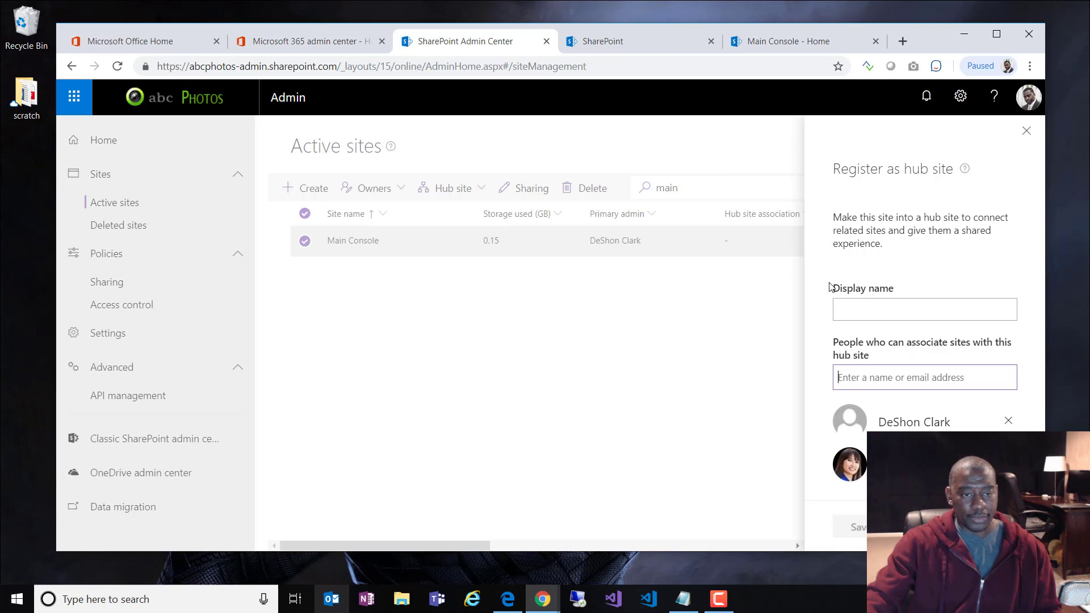
Step: Name the hub 'Main Console (intranet)' and save the registration
click(899, 310)
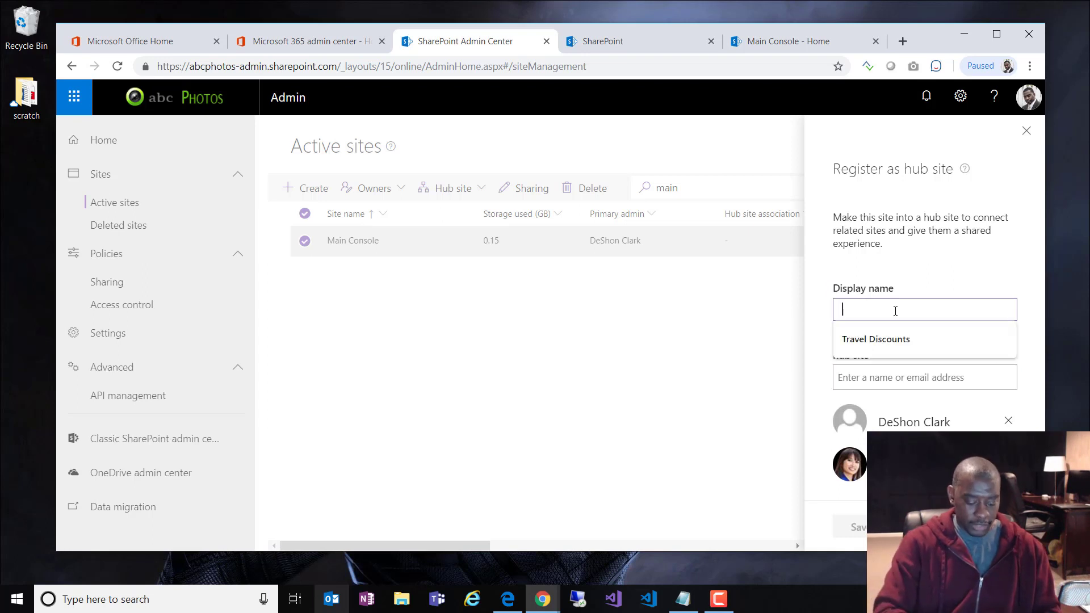
text(The M)
key(BackSpace)
key(BackSpace)
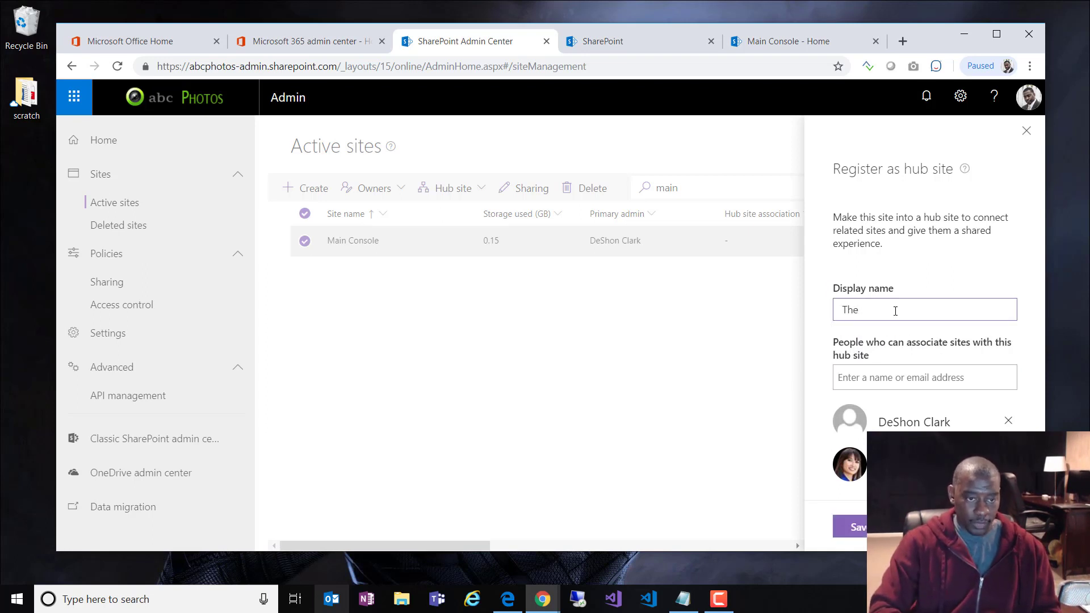
key(BackSpace)
key(BackSpace)
key(BackSpace)
text(Main)
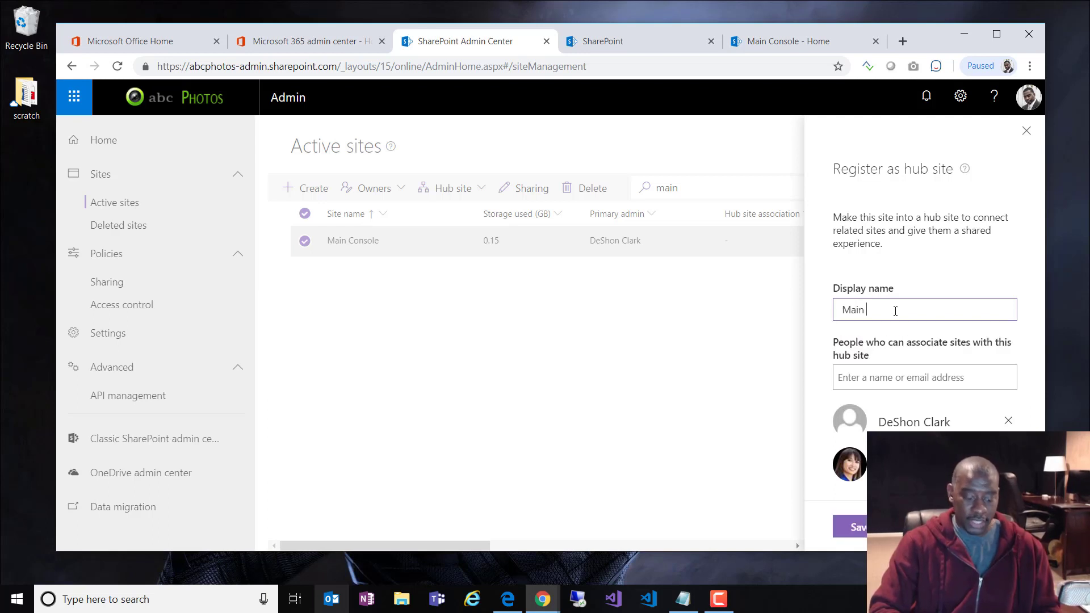
text( Console)
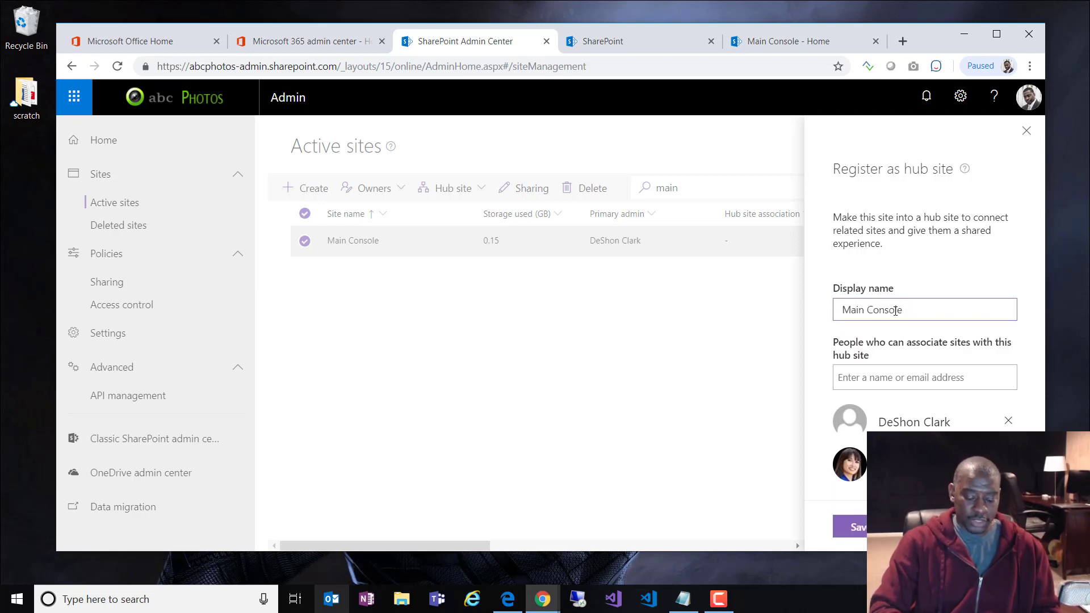
text( (int)
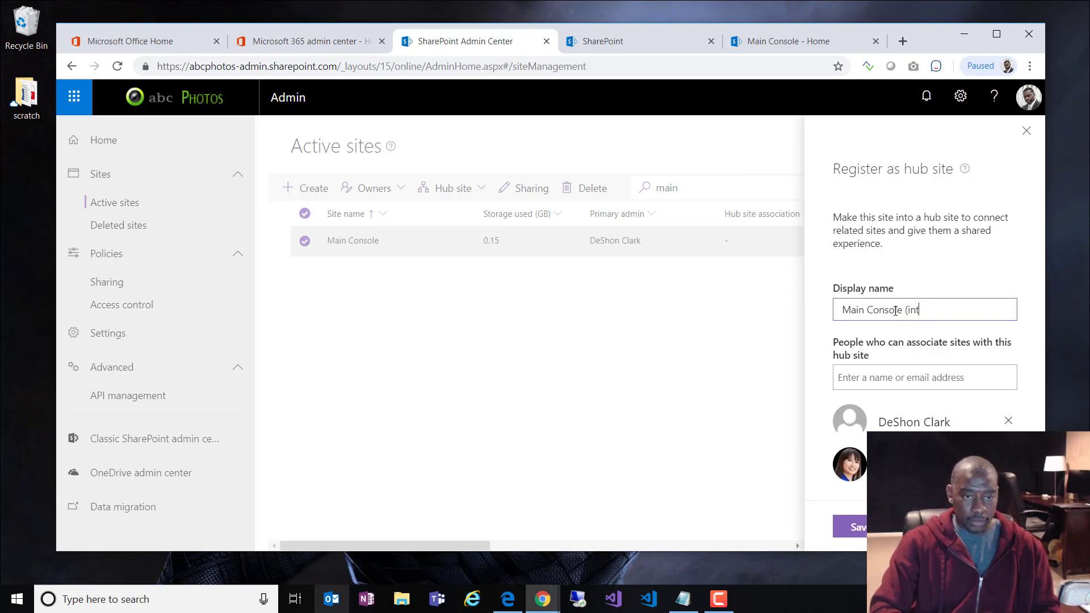
text(ranet))
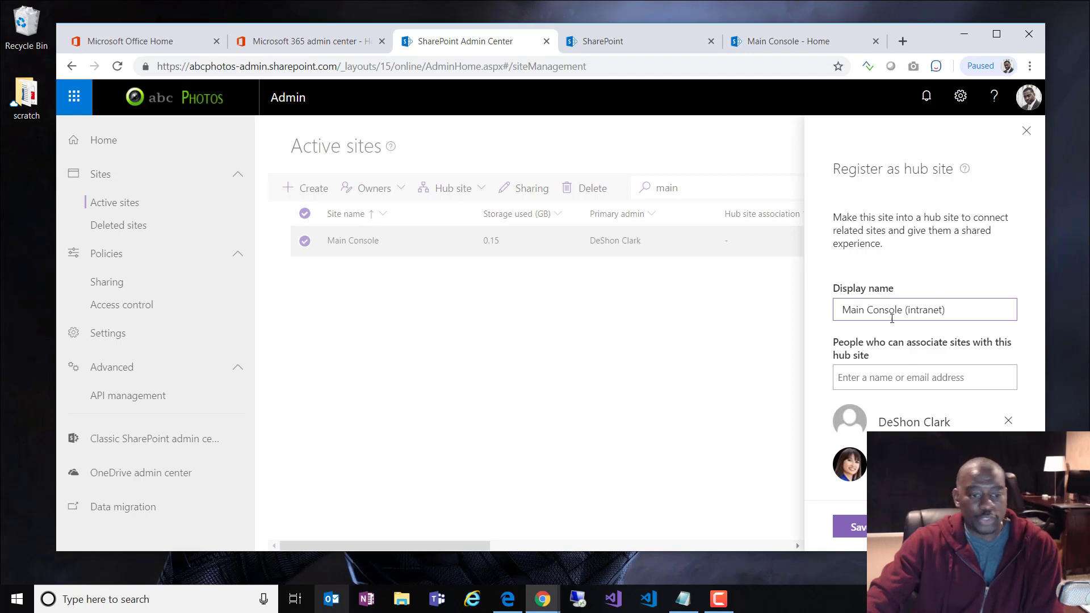
click(850, 527)
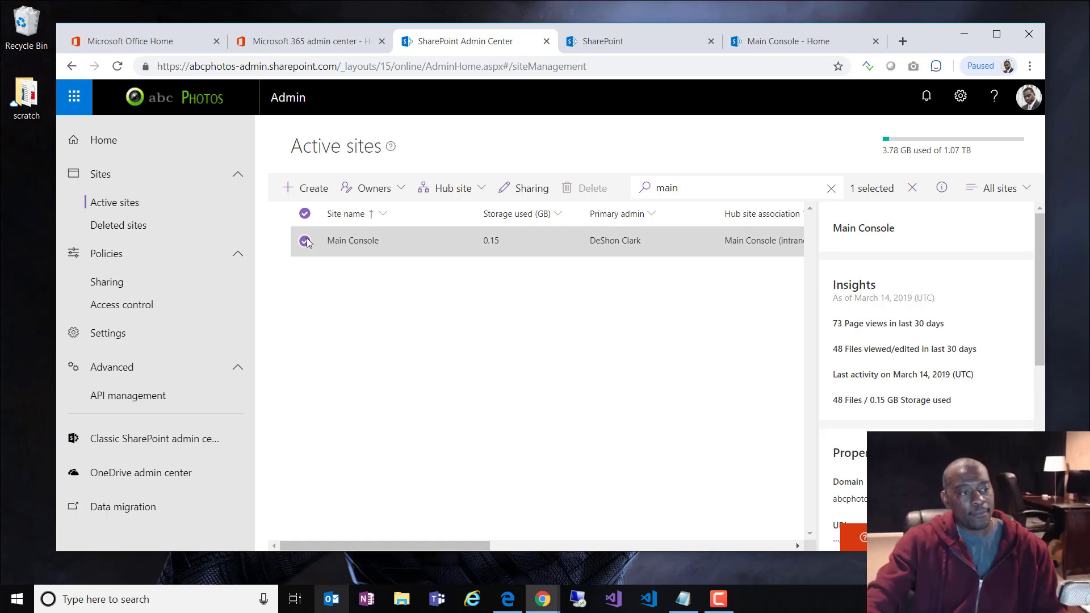
Step: Deselect Main Console, search Active sites for 'human', then go to Microsoft 365 admin center
click(304, 214)
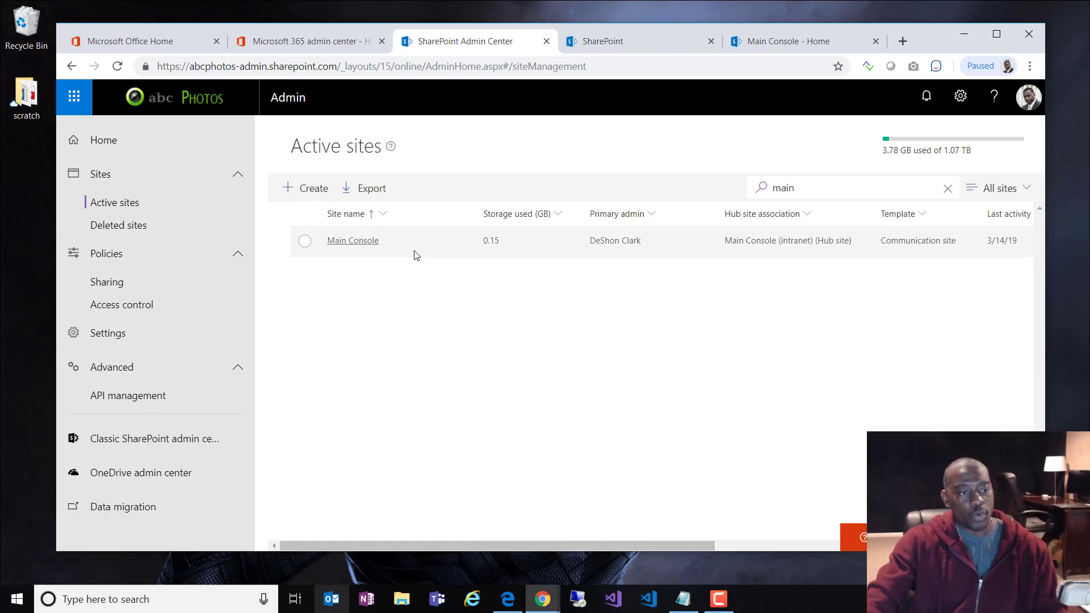
click(947, 189)
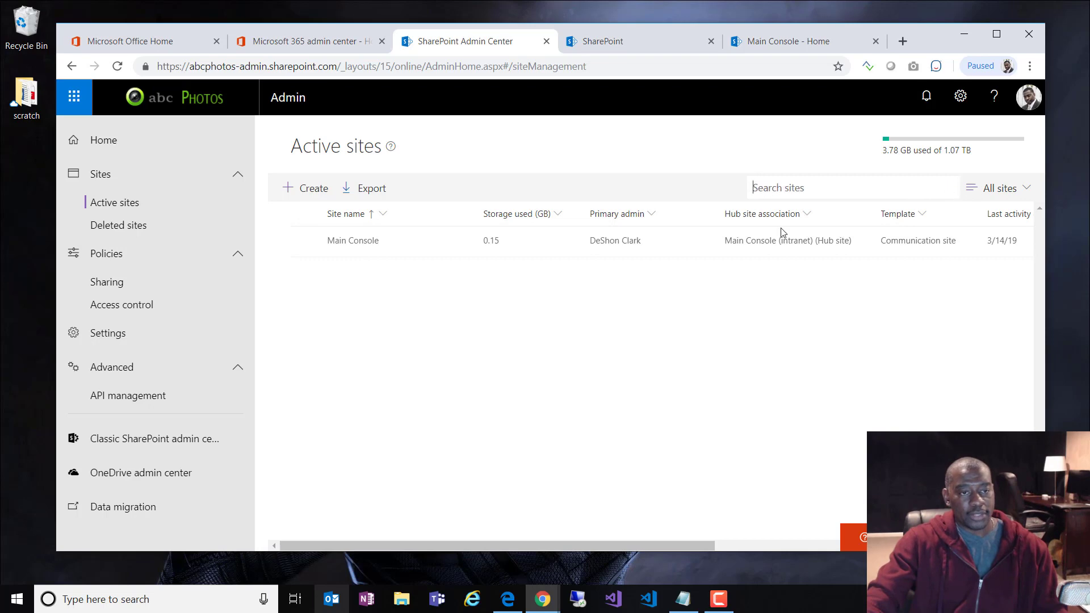
text(human)
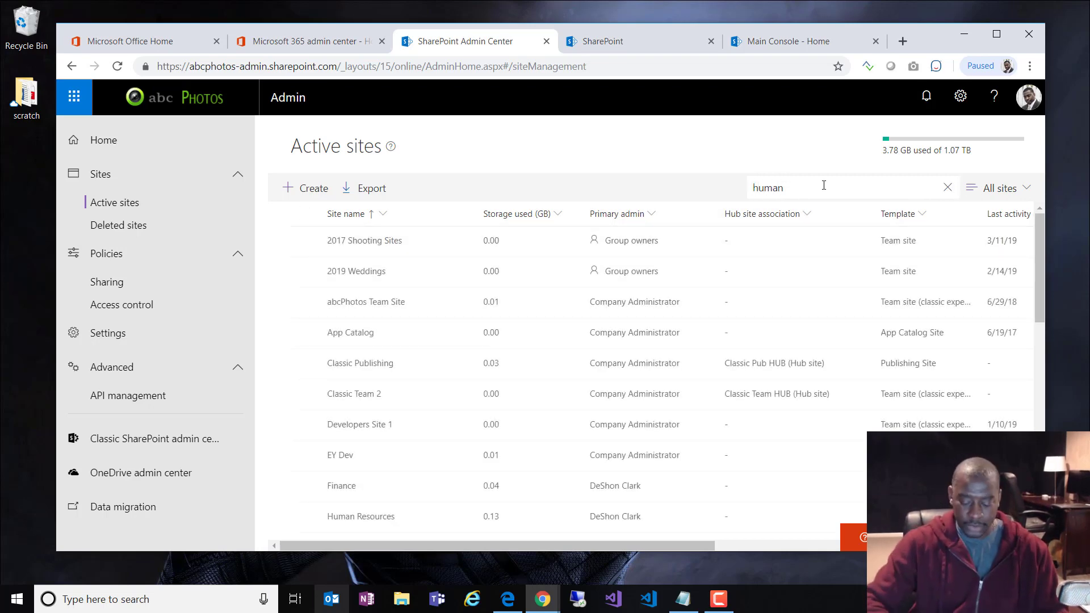
key(Return)
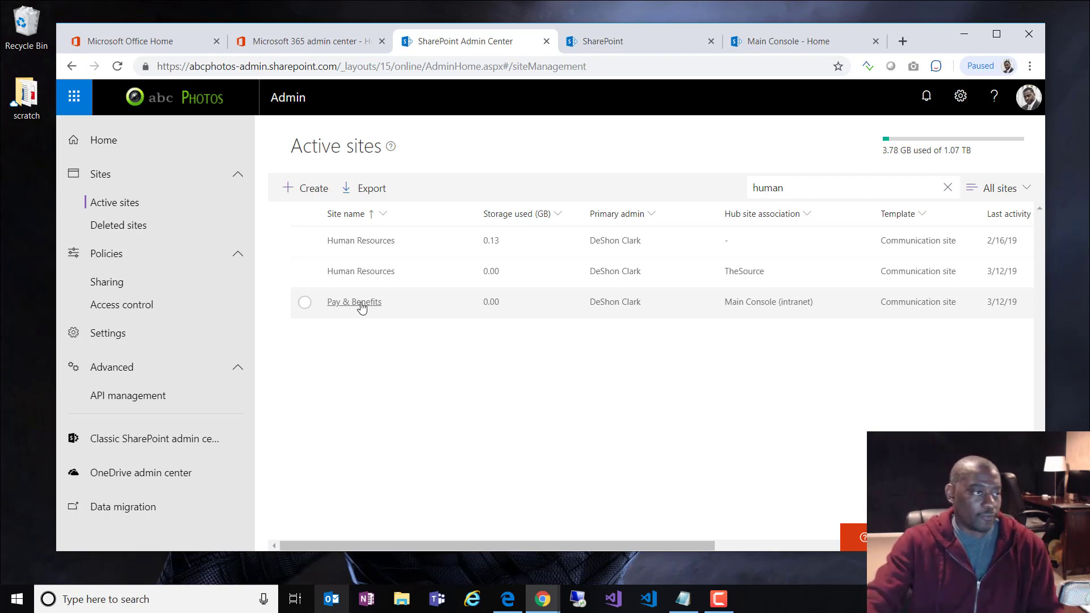
click(325, 49)
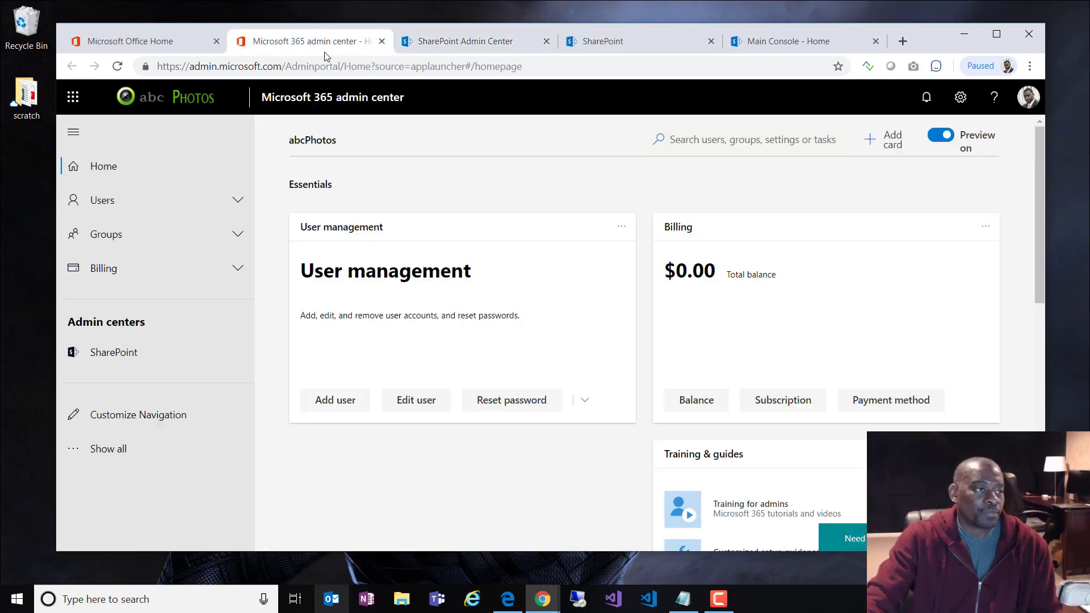
Step: Open the Main Console site from Recent on the SharePoint home page
click(457, 45)
click(602, 44)
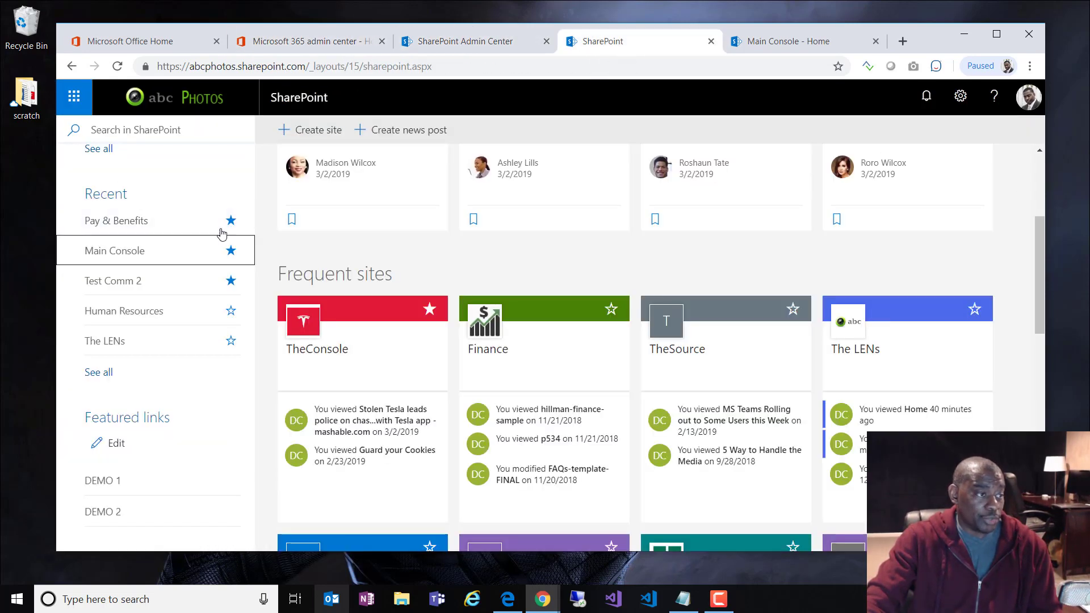
click(114, 261)
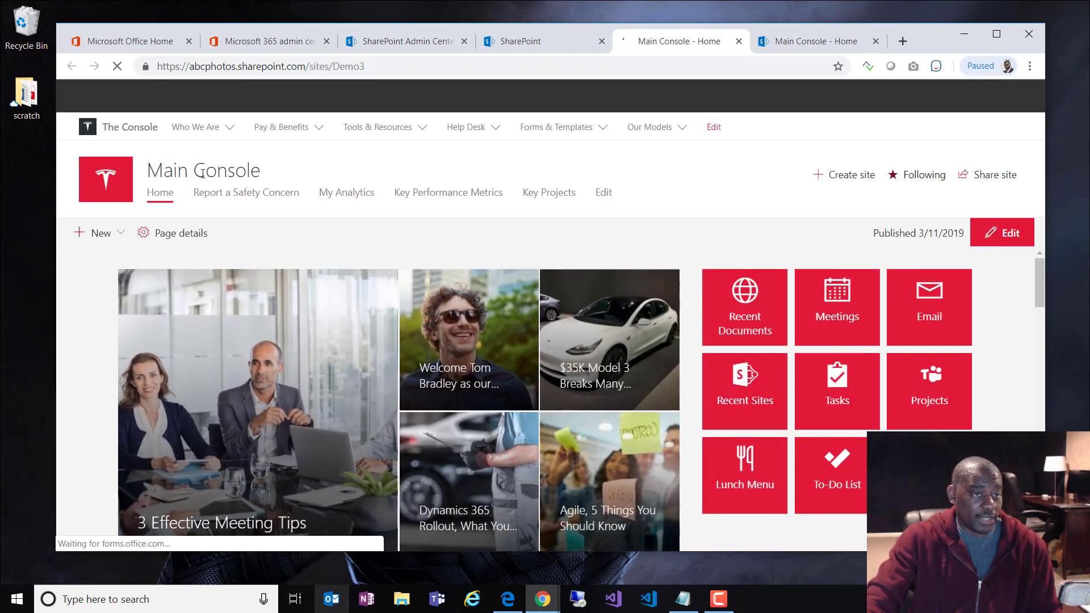
Step: In the second user's browser, cancel the pending team-site creation
click(960, 96)
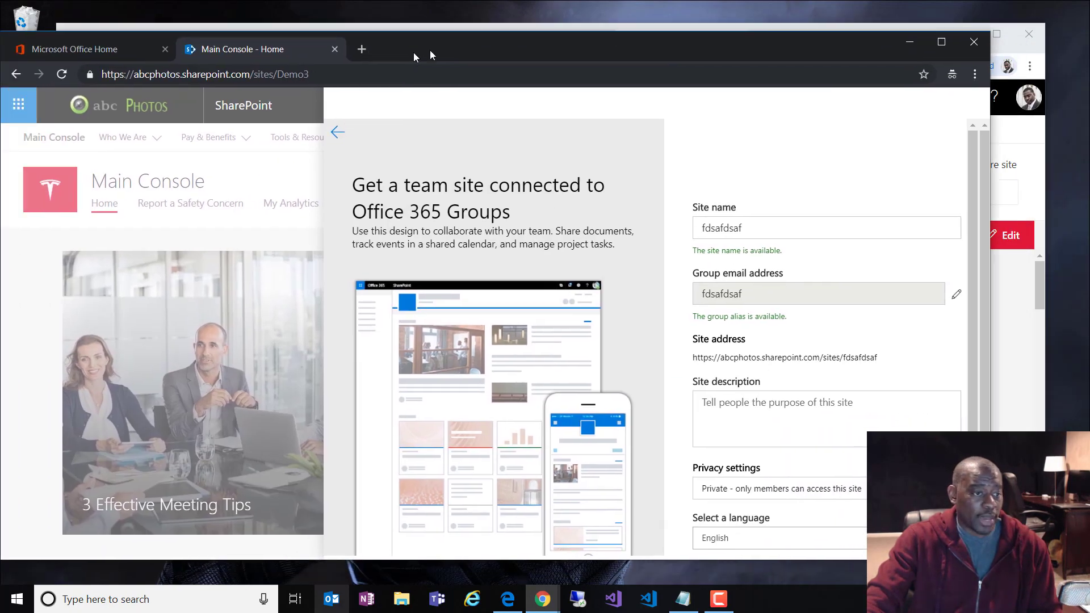
drag(430, 55, 465, 51)
scroll(1012, 386, down, 2)
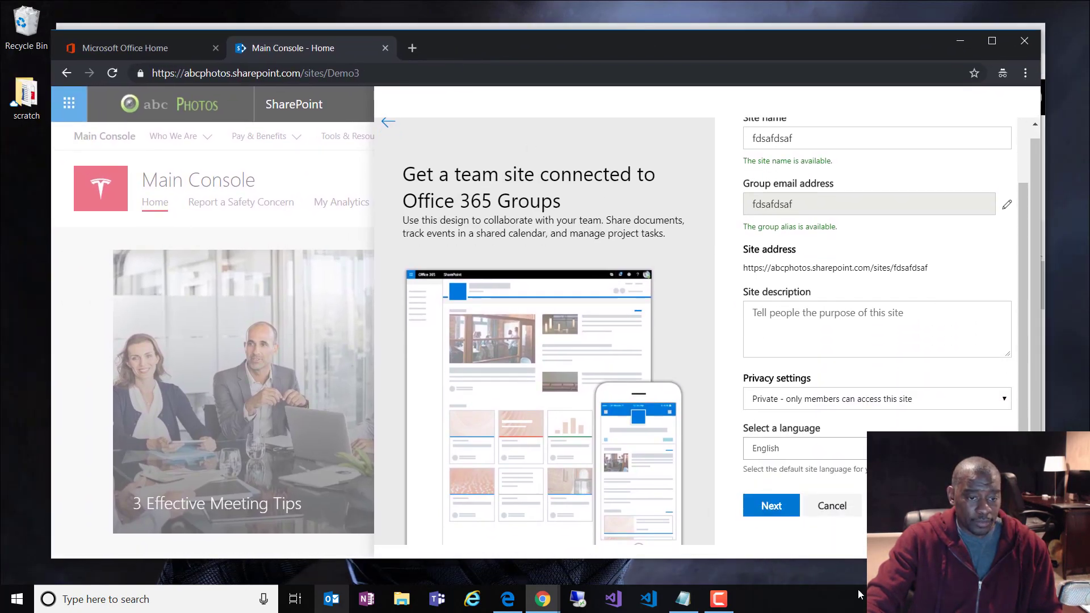
click(832, 507)
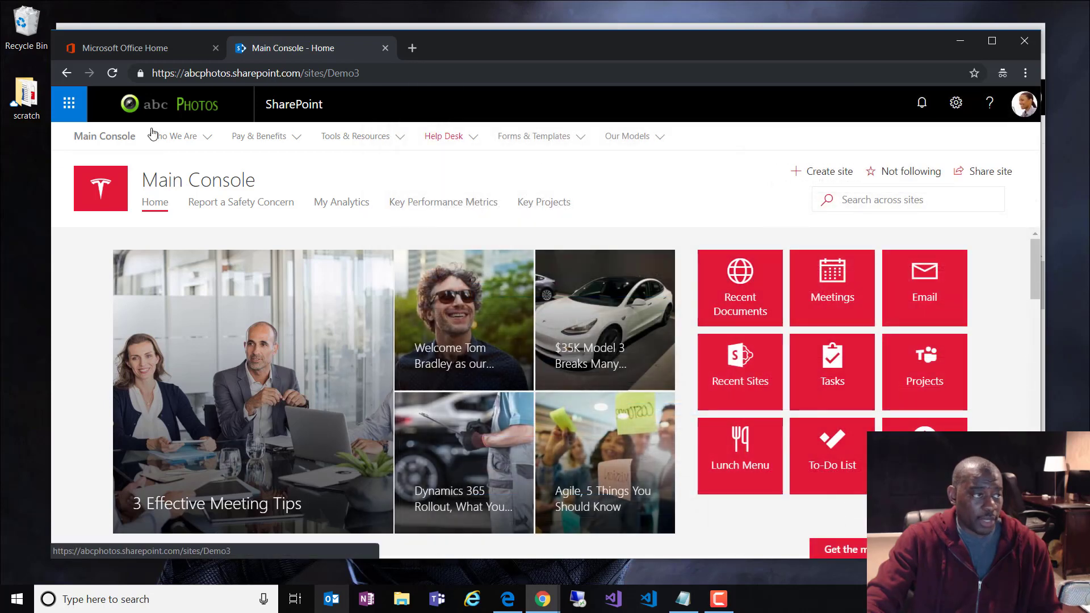
Step: Reload Main Console's home, then go to the SharePoint start page in the second browser
click(121, 101)
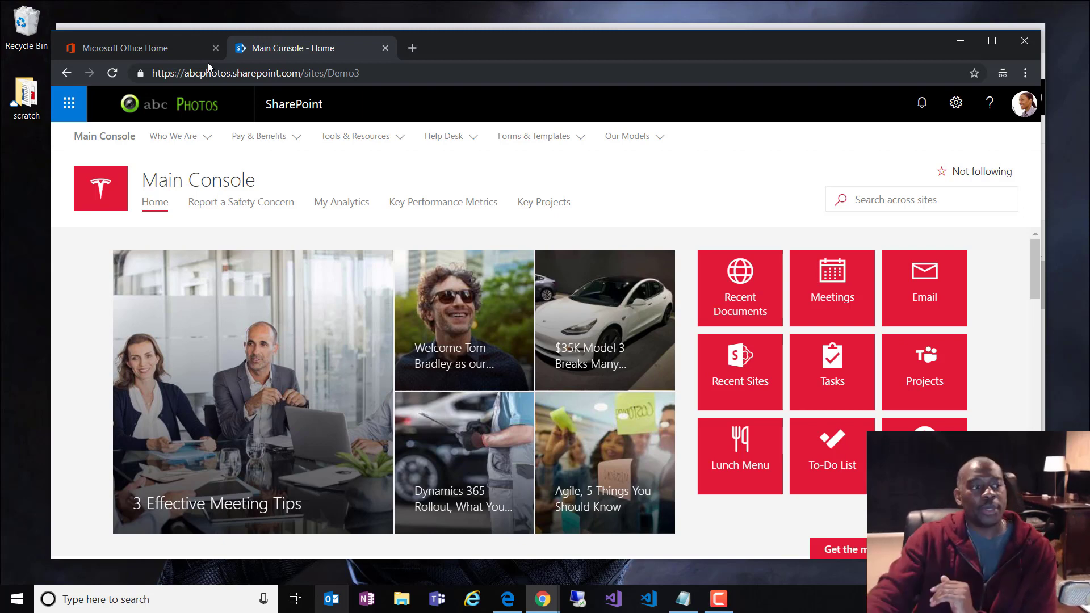
click(315, 105)
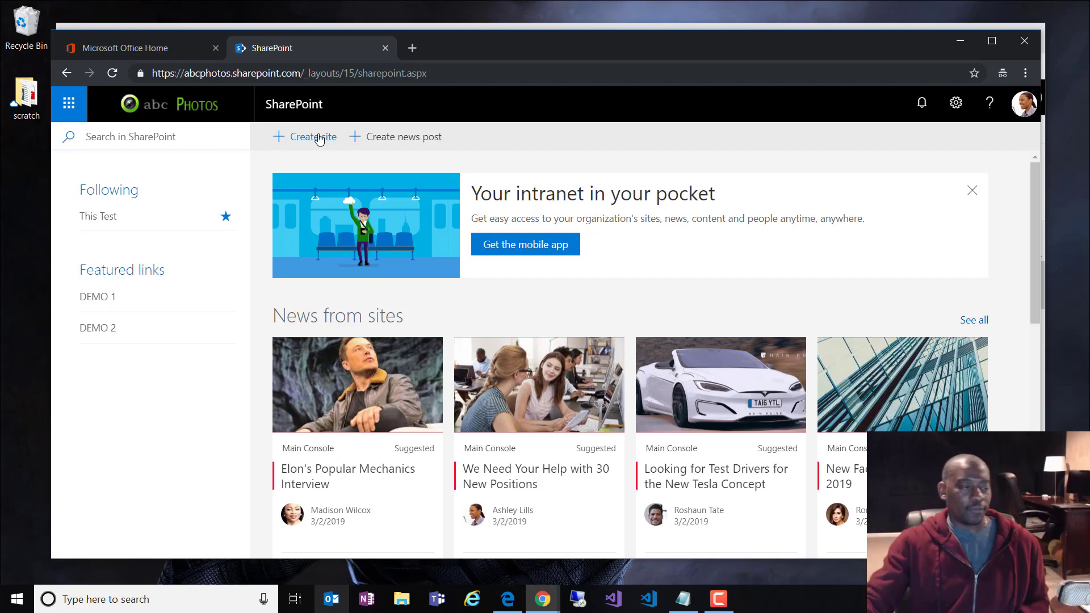
Step: Begin a new site, then close the Create a site panel and confirm Yes without creating it
click(302, 140)
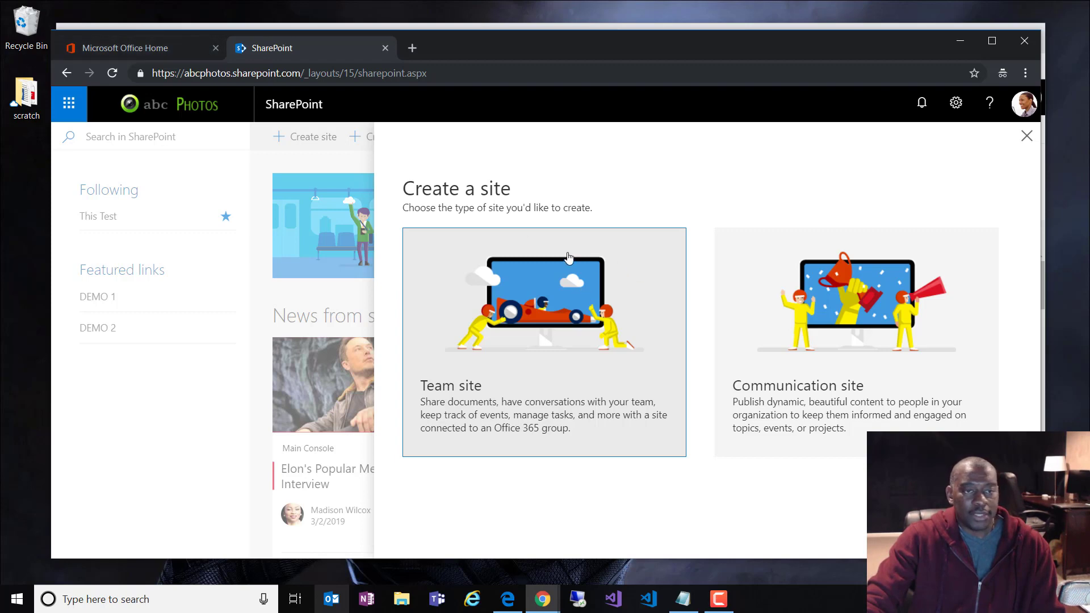
drag(678, 48, 657, 26)
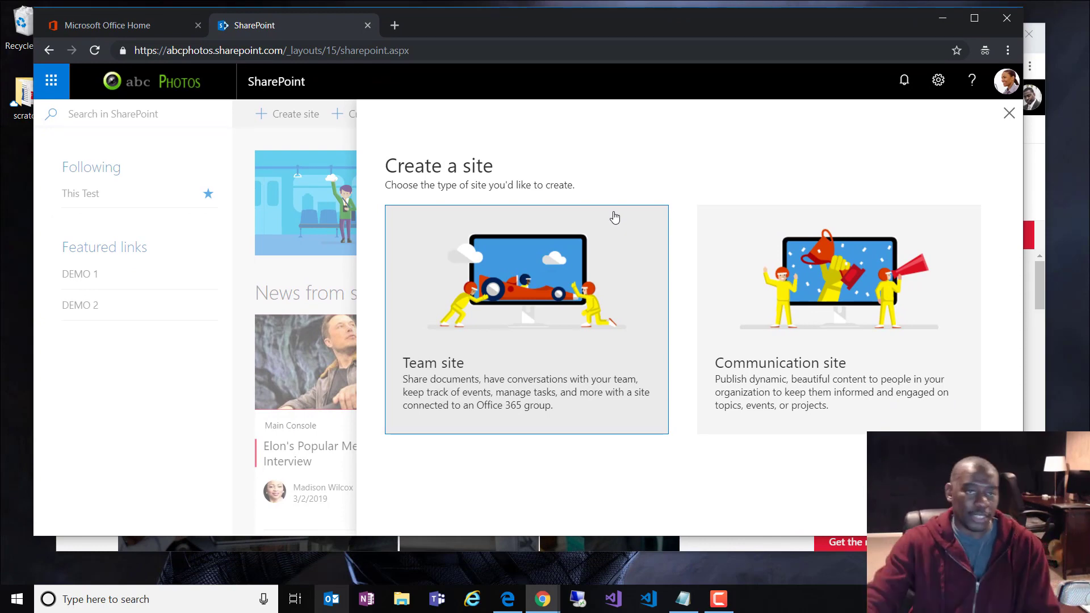
click(1009, 114)
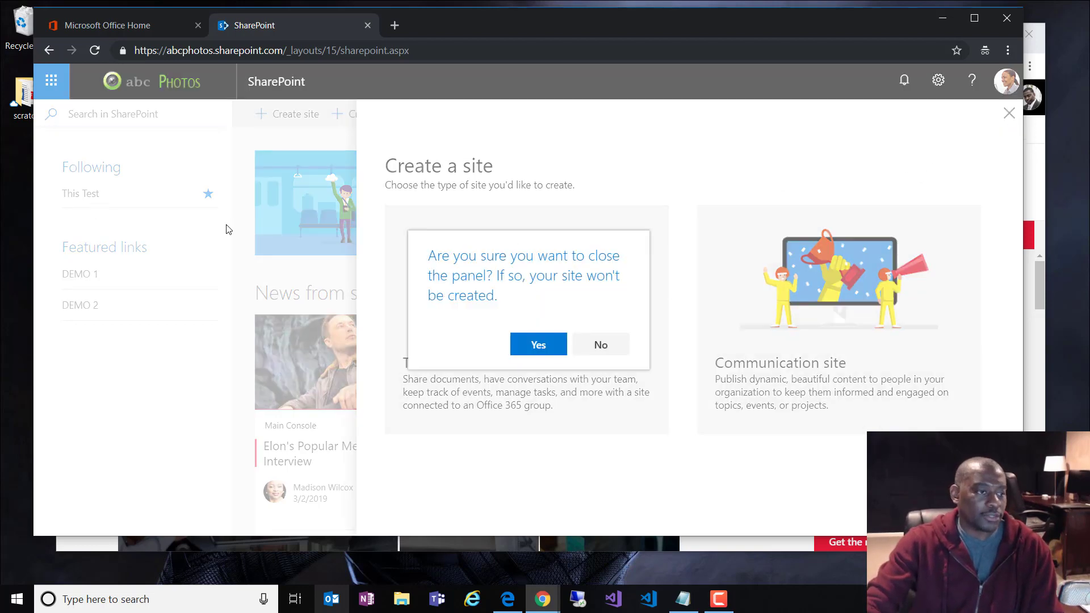
click(543, 342)
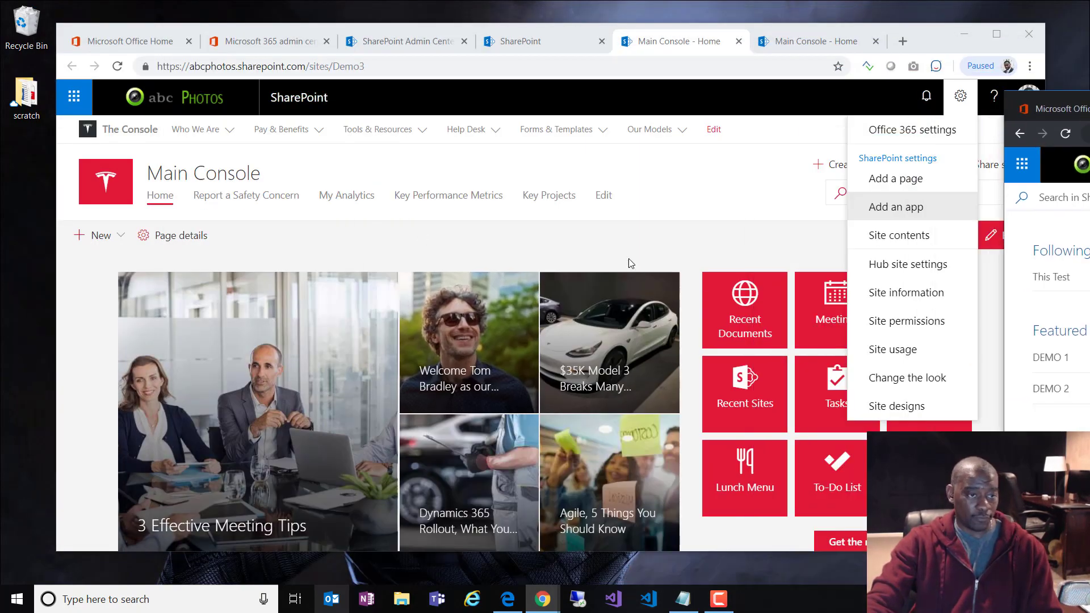
Step: Scroll Main Console's My Documents and My Recent Sites, then drag the incognito window into view
click(628, 262)
scroll(628, 263, down, 5)
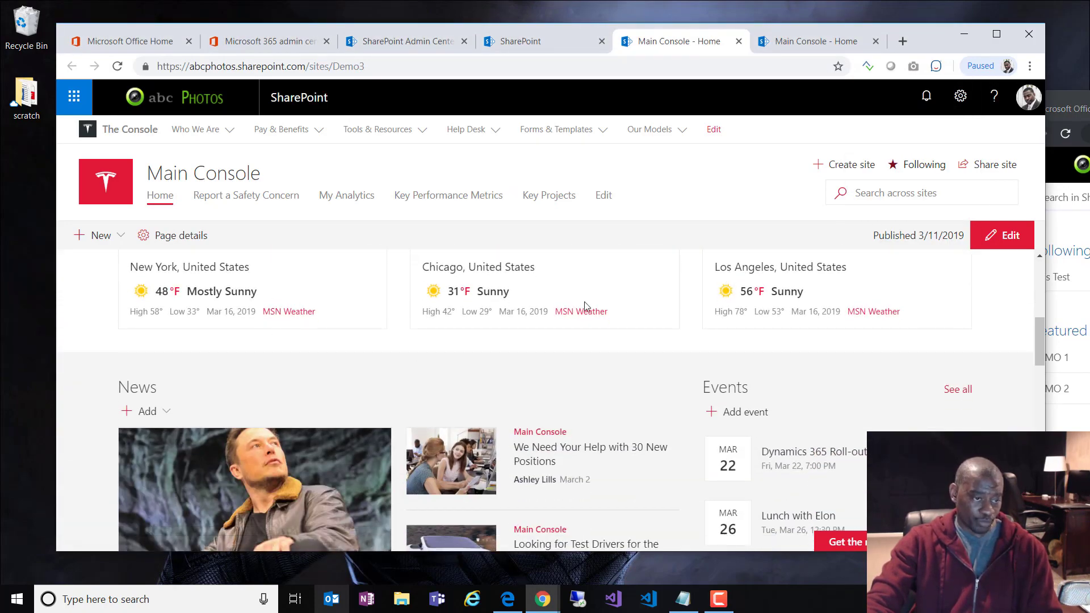
scroll(672, 335, down, 10)
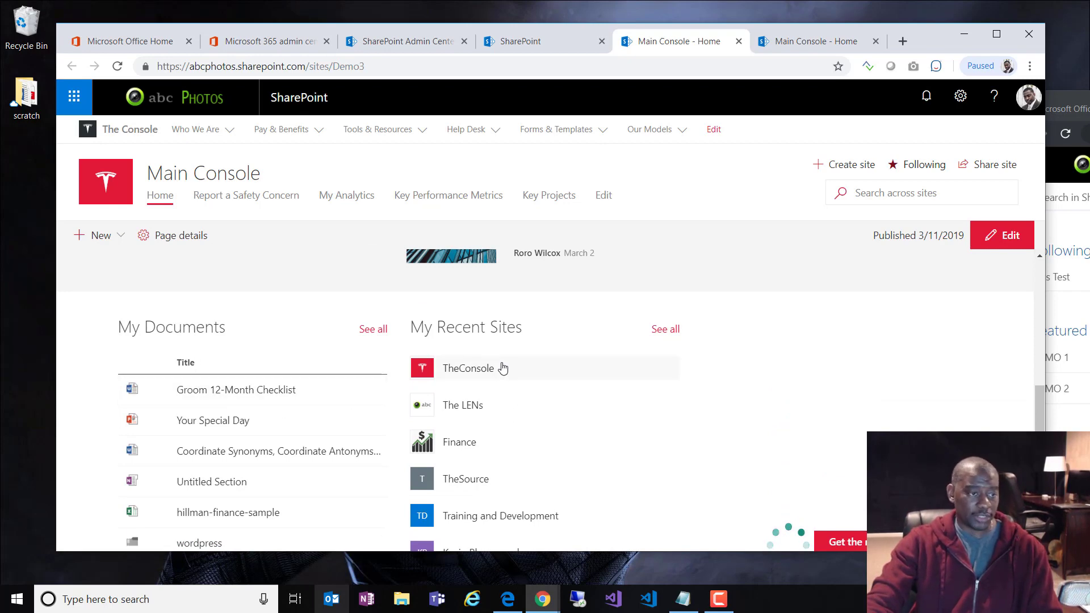
scroll(503, 369, down, 3)
scroll(518, 414, up, 3)
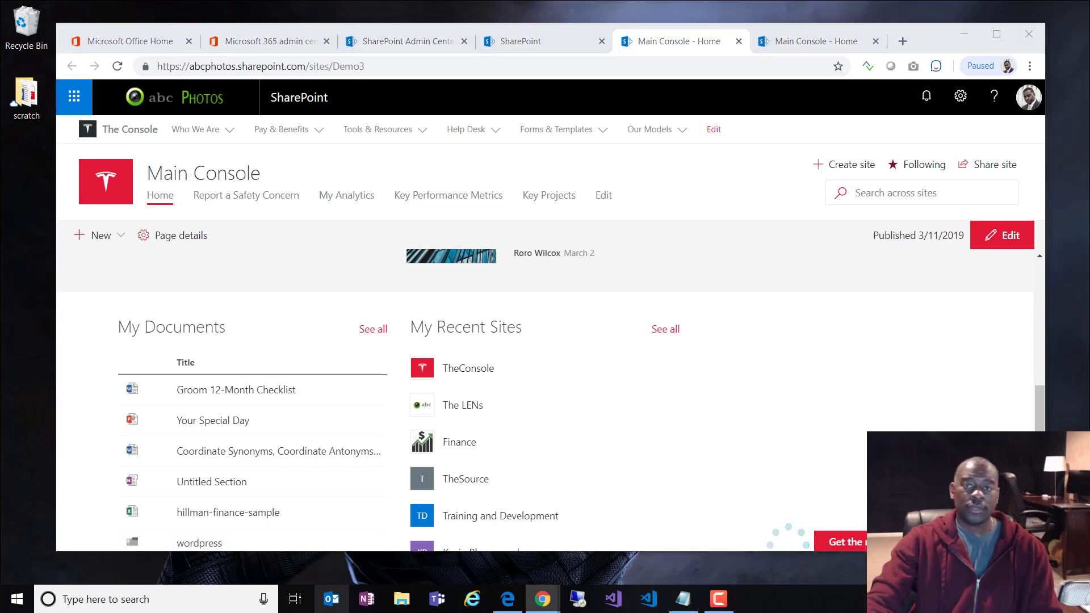
drag(1089, 29, 576, 56)
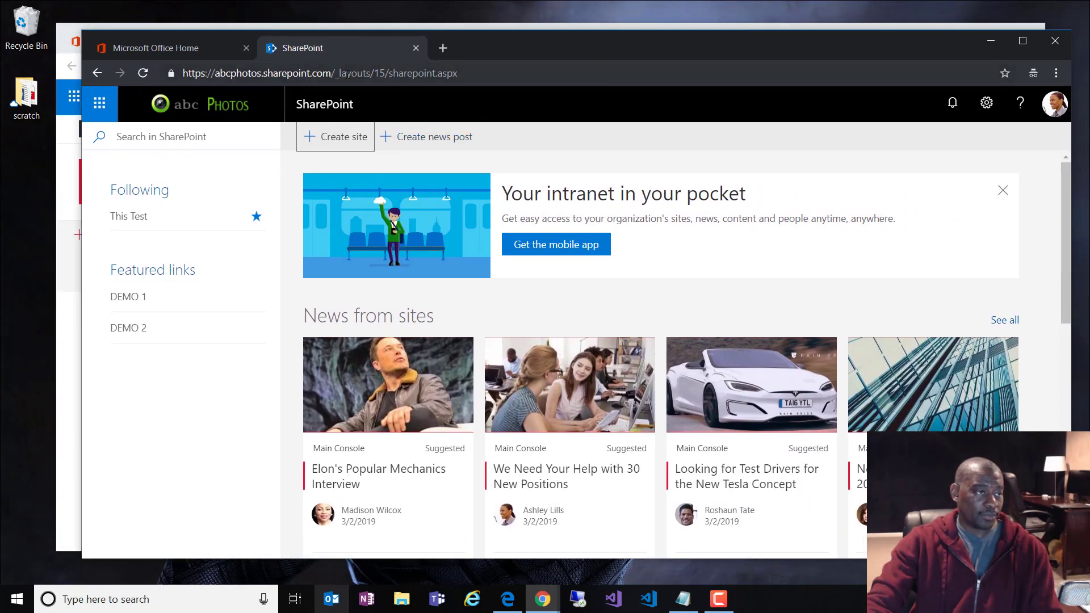
Step: Change the second browser's address to end in sites/demo3 and load it
drag(330, 72, 880, 87)
key(BackSpace)
key(BackSpace)
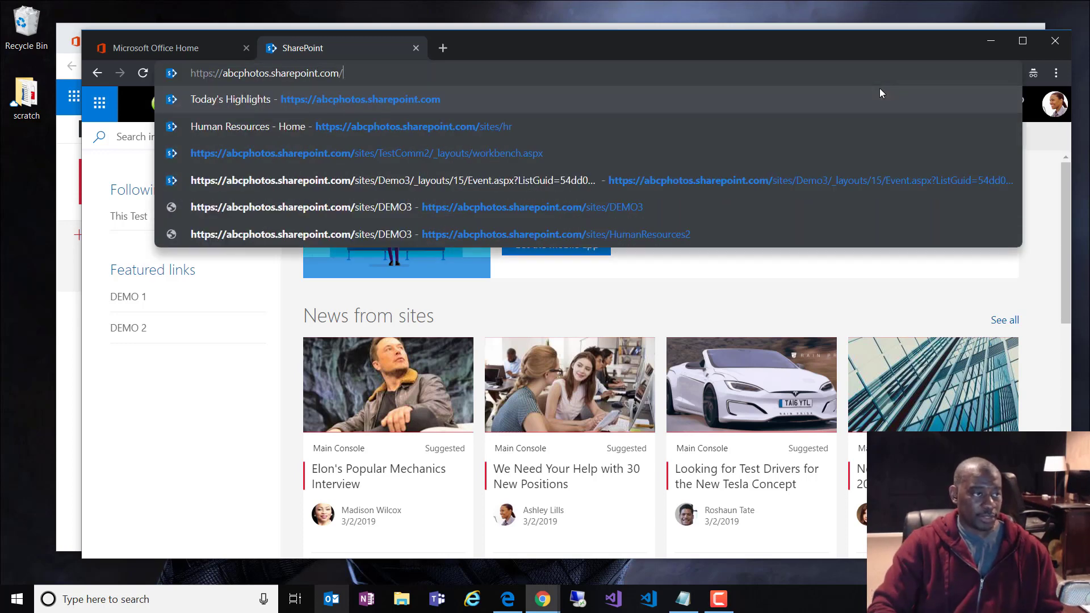
text(site)
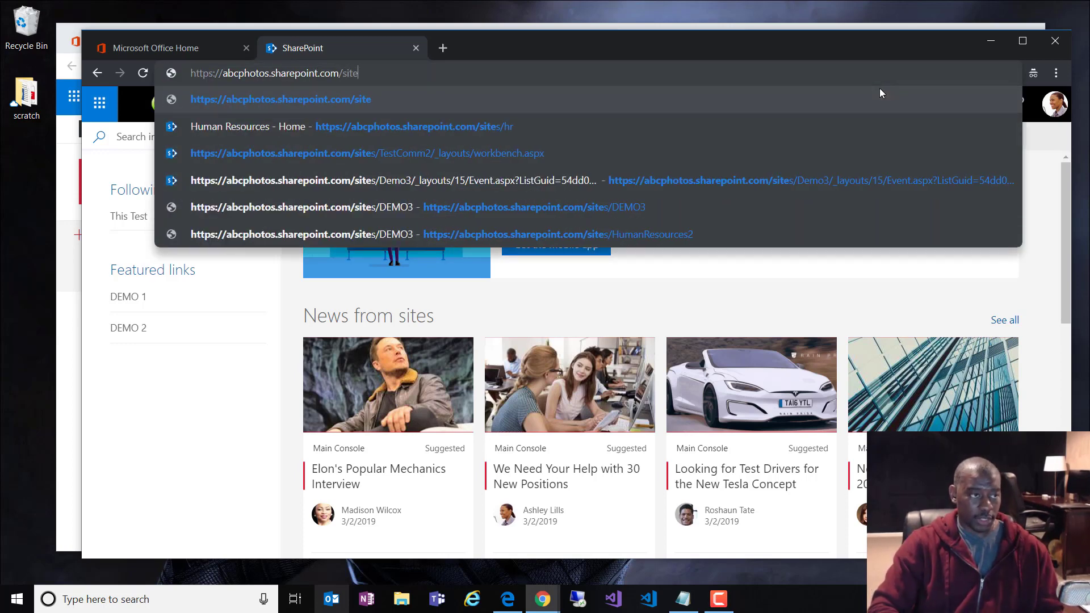
text(s/demo3)
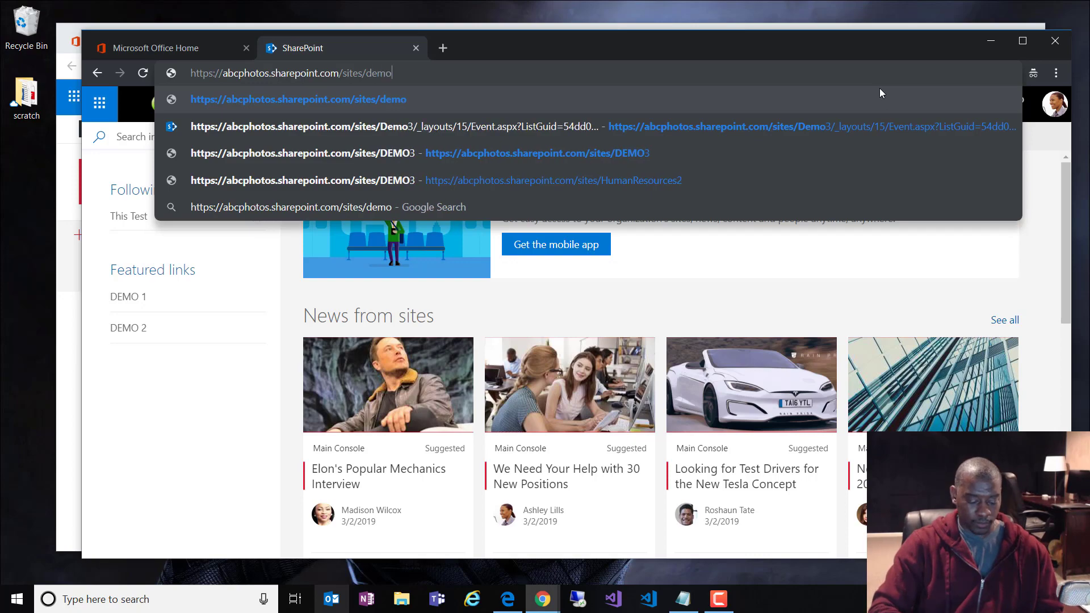
key(Return)
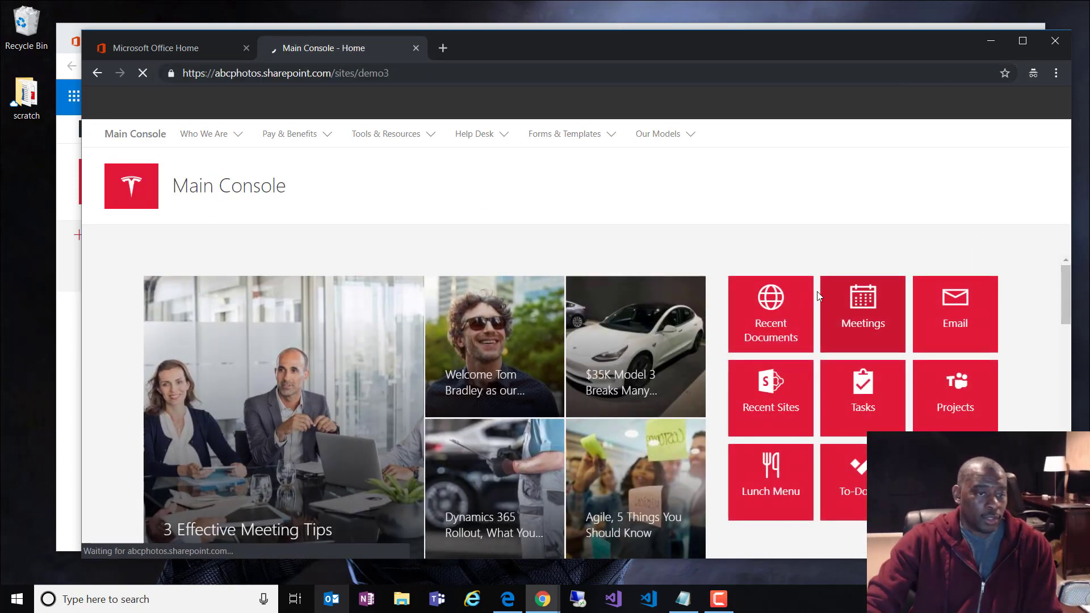
Step: Review My Documents and My Recent Sites (only This Test), then move that window aside
scroll(817, 291, down, 5)
scroll(818, 316, down, 10)
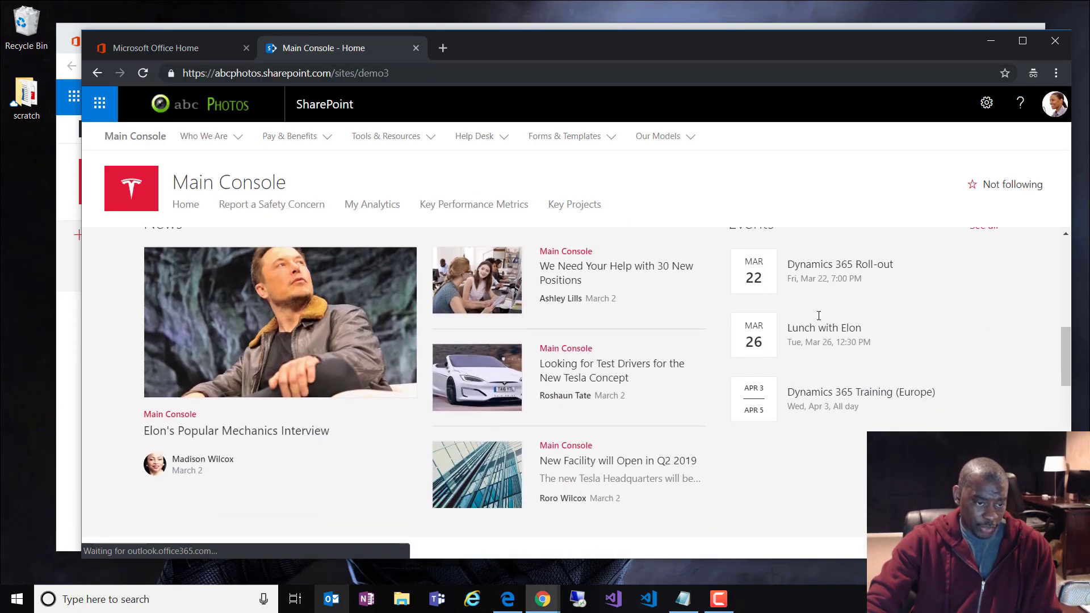
scroll(478, 376, up, 1)
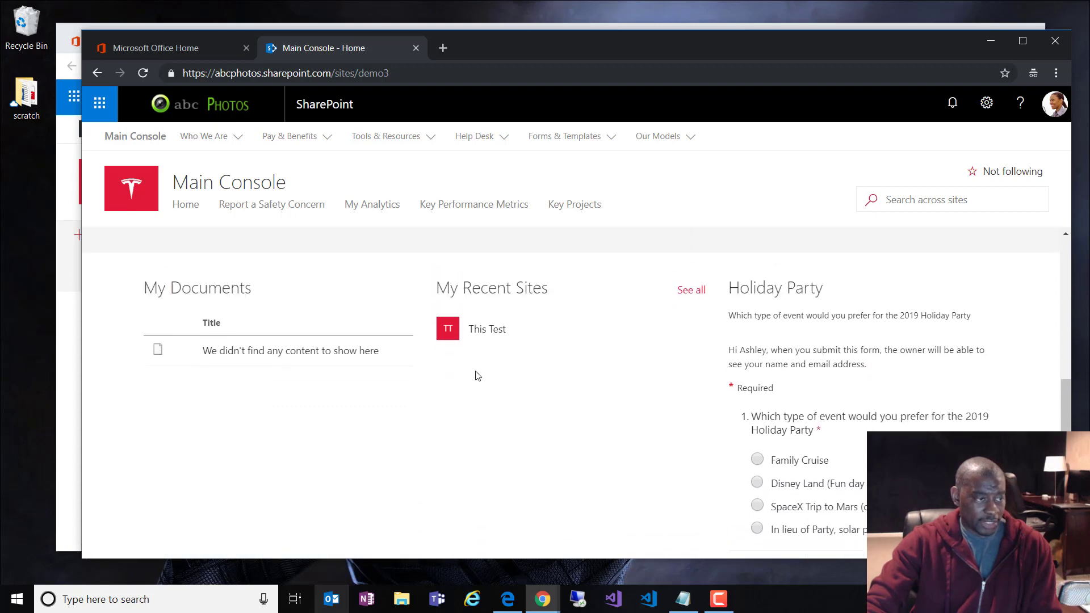
scroll(513, 416, down, 9)
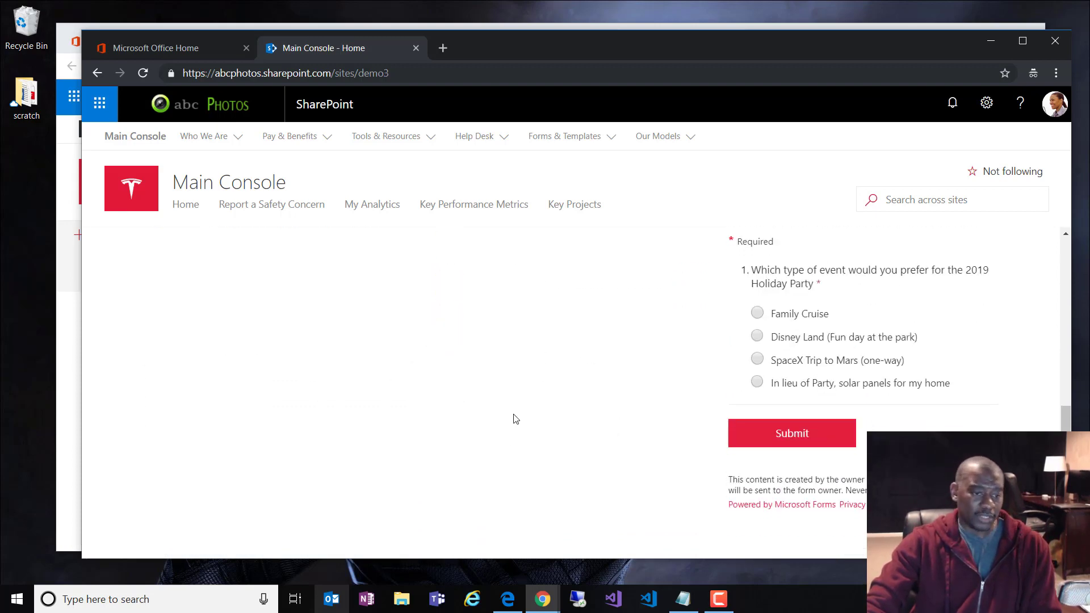
scroll(514, 416, up, 3)
scroll(513, 416, up, 5)
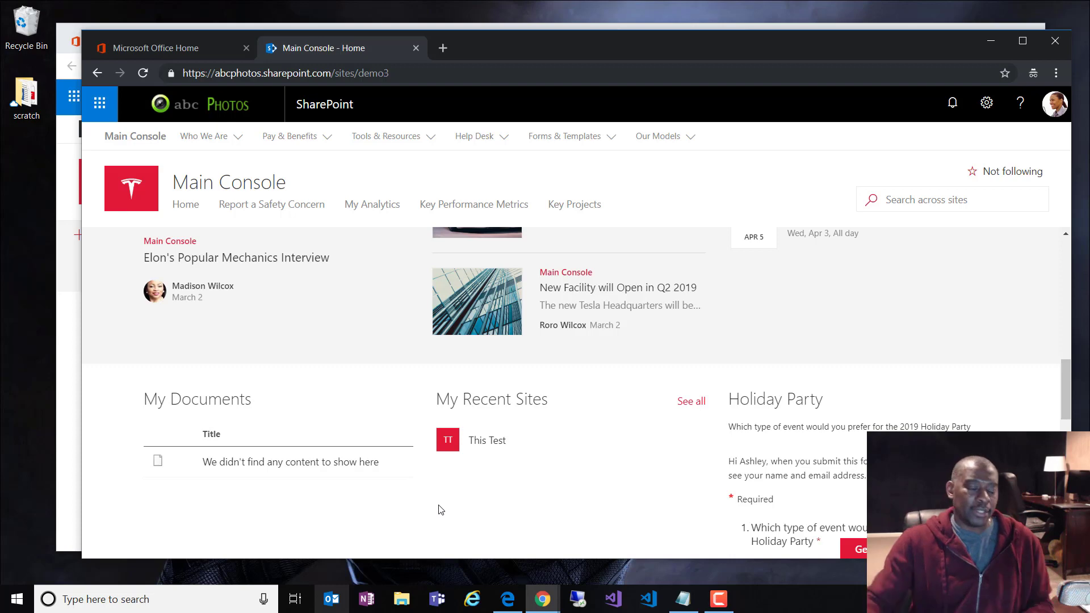
scroll(459, 517, up, 10)
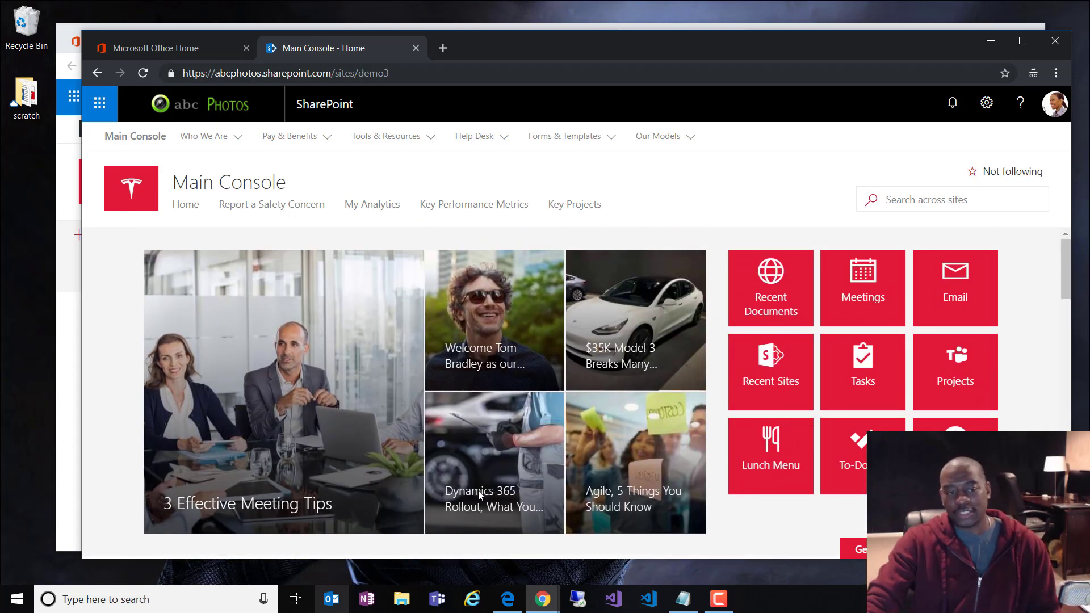
scroll(488, 480, down, 10)
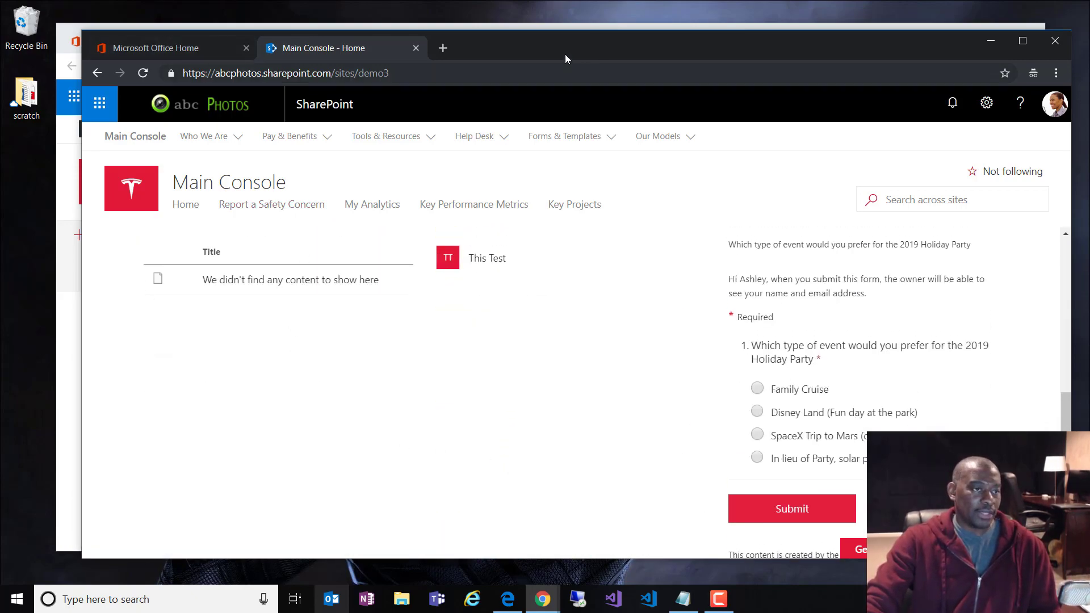
drag(564, 54, 1089, 118)
Step: Open TheConsole from recent sites, edit its home page and the Documents web part
click(561, 375)
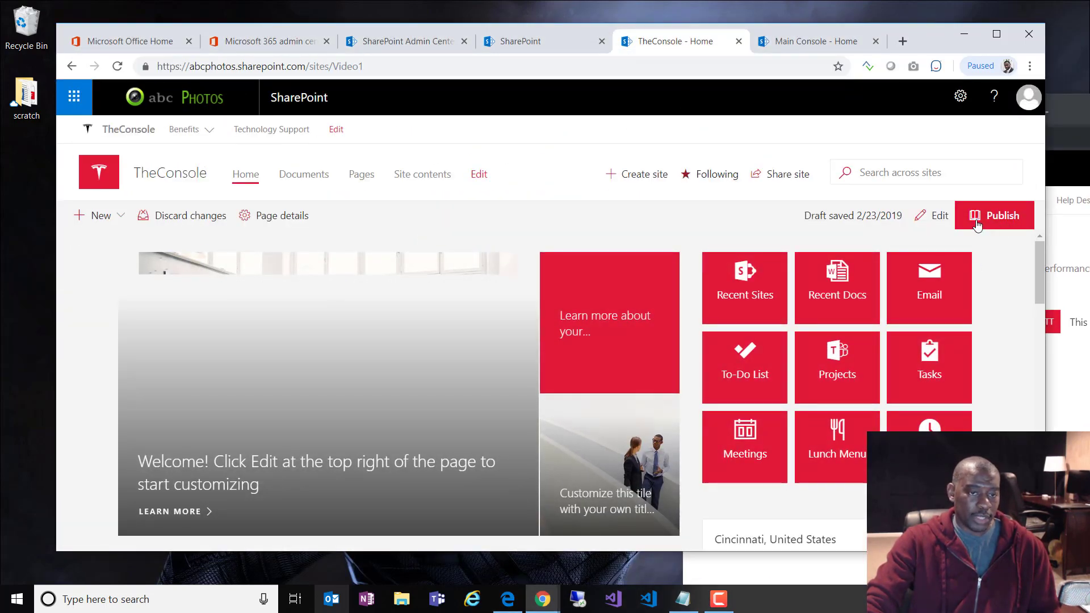
click(939, 216)
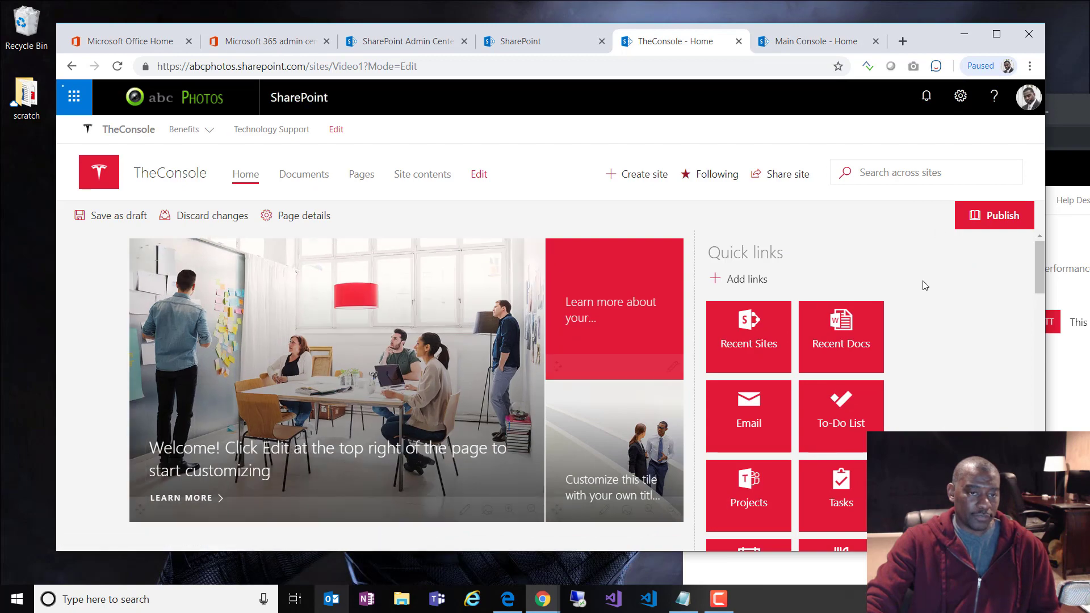
scroll(928, 308, down, 5)
scroll(927, 308, down, 5)
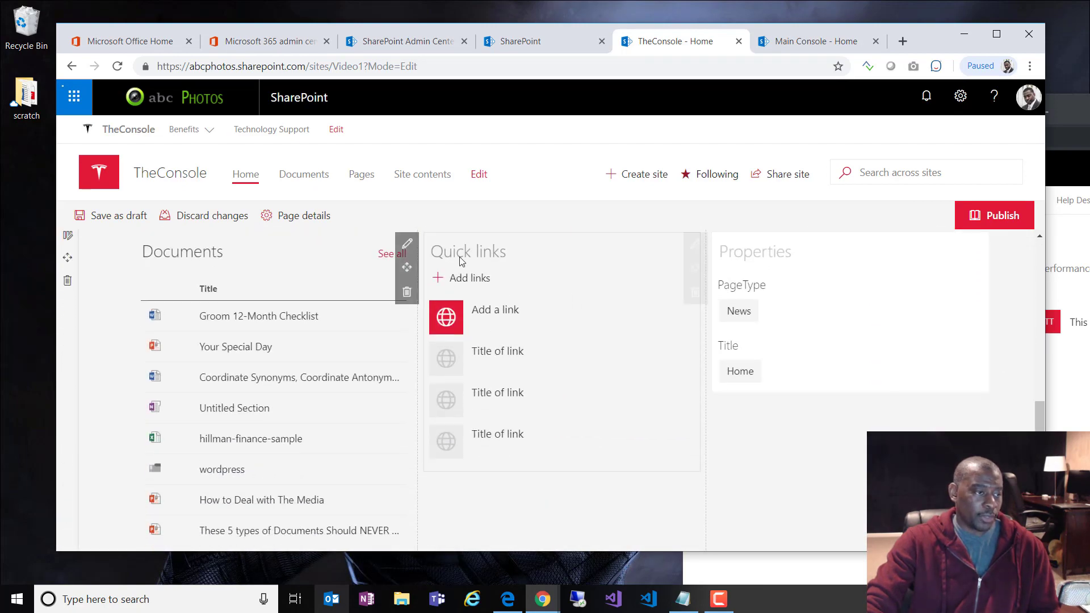
click(120, 244)
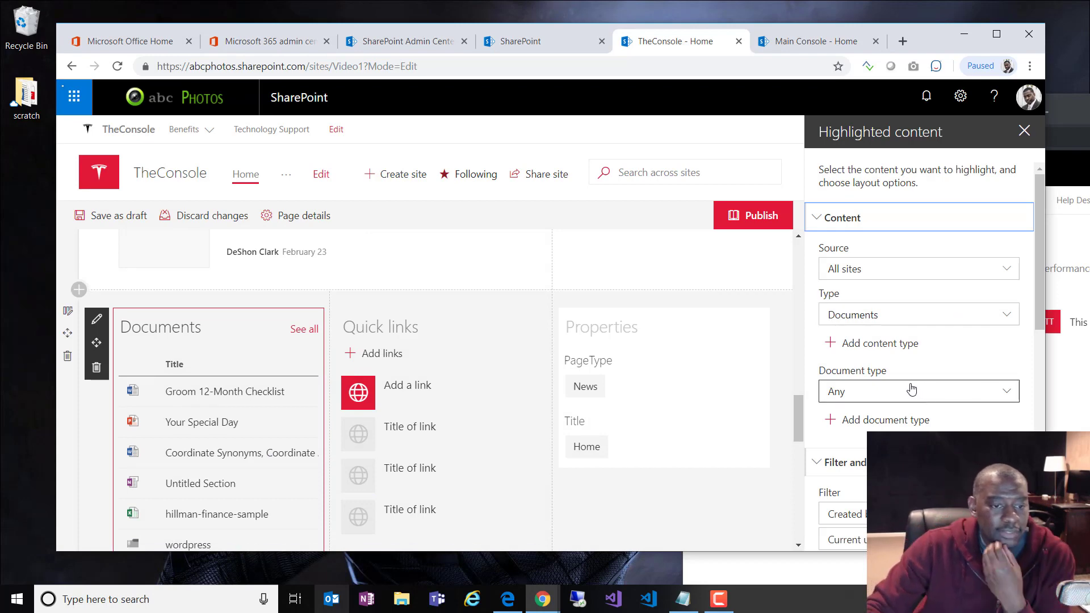
Step: Add a 'Recently added' filter to the Documents web part
scroll(908, 390, down, 1)
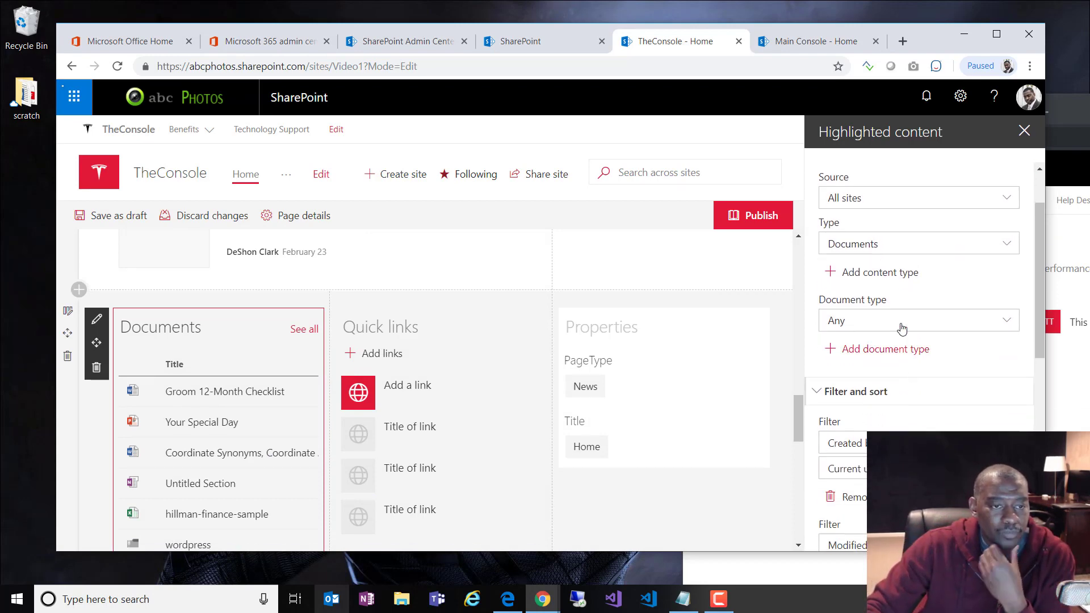
scroll(901, 329, up, 1)
scroll(902, 328, down, 2)
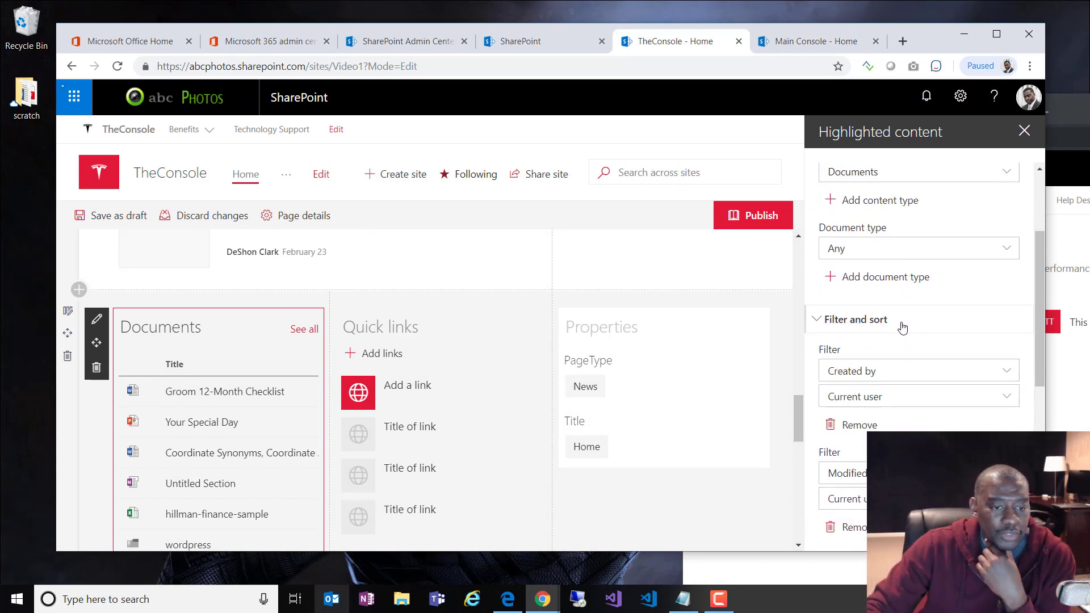
scroll(901, 329, down, 1)
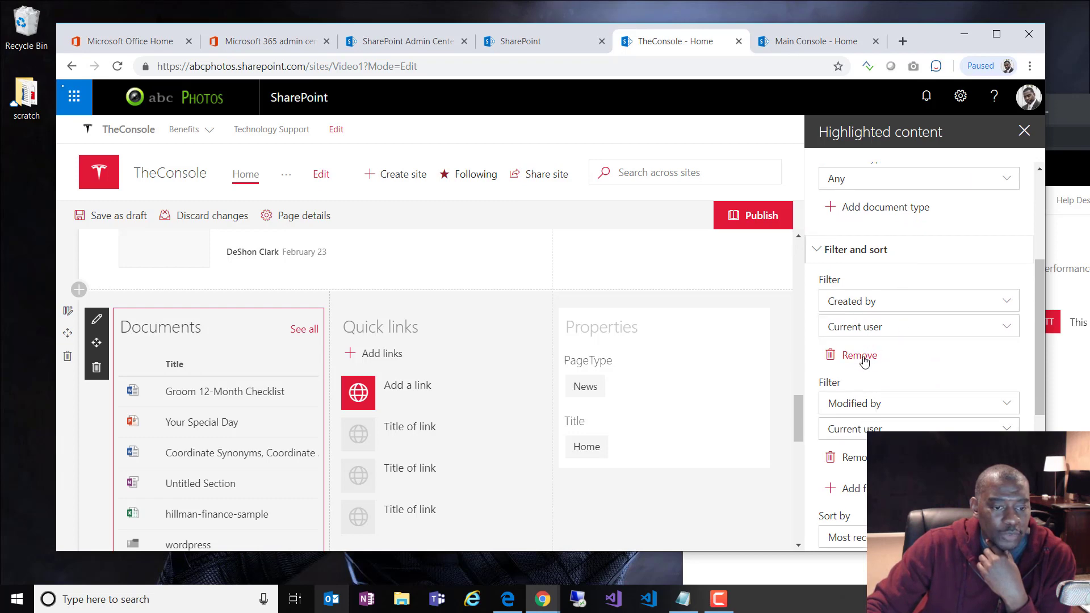
scroll(868, 398, down, 1)
click(874, 420)
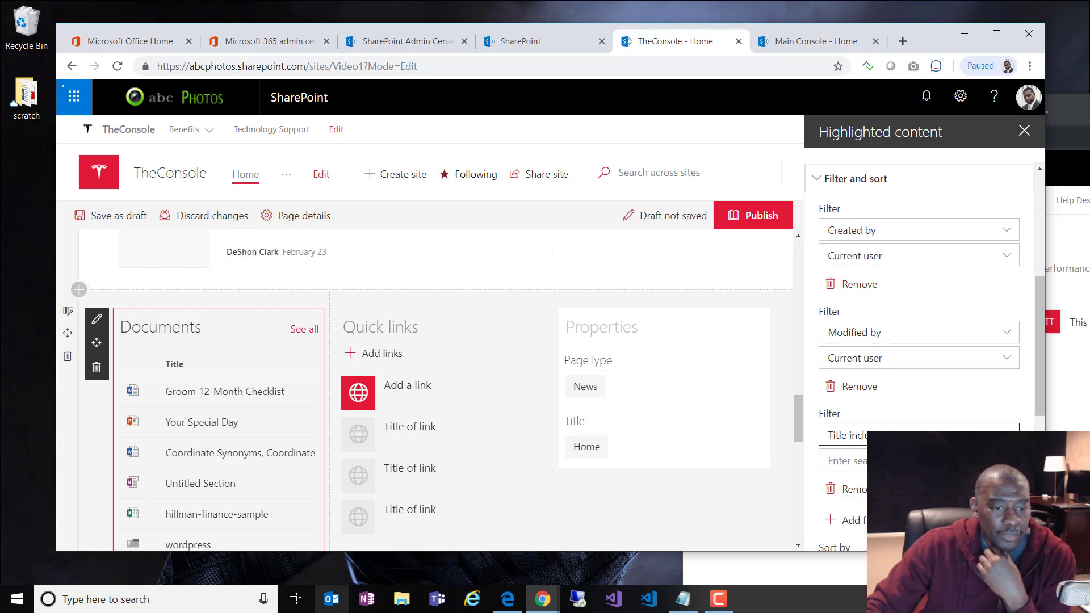
click(919, 435)
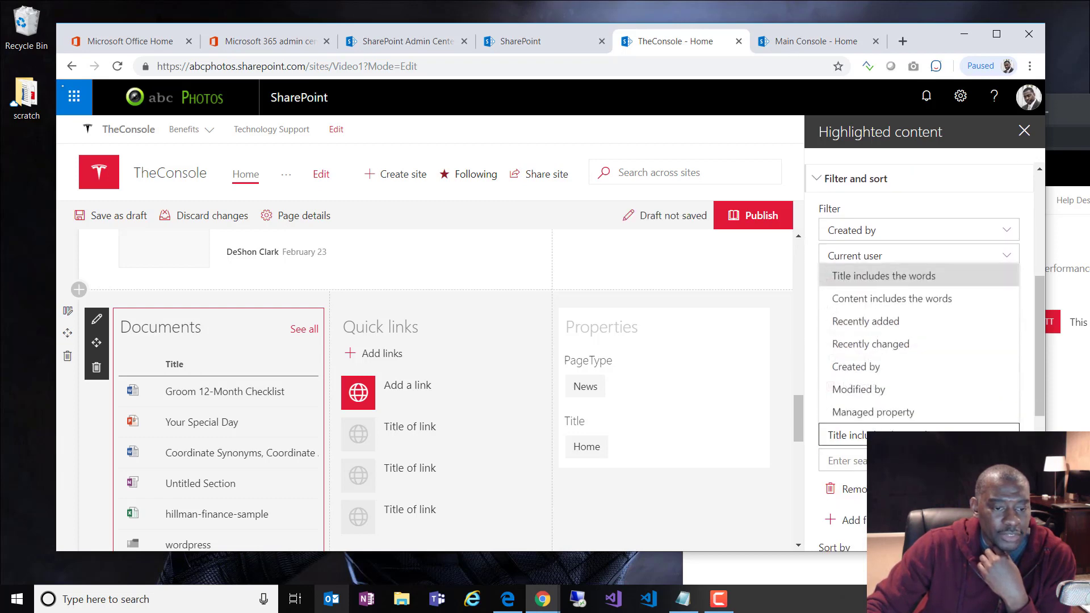
click(896, 324)
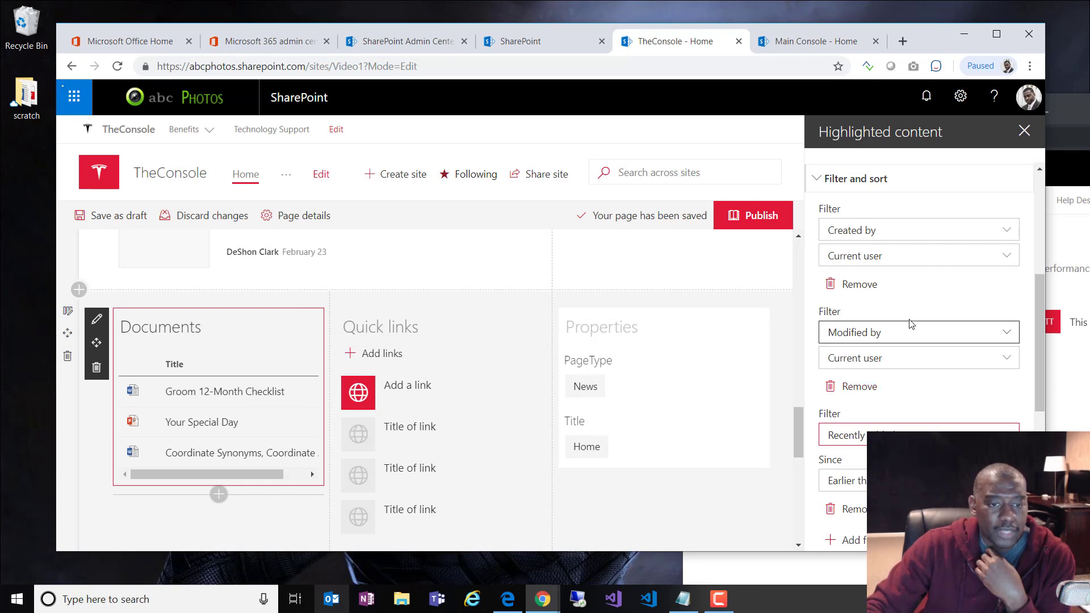
Step: Set the filter's Since range to Last year
scroll(907, 324, down, 3)
scroll(885, 339, down, 1)
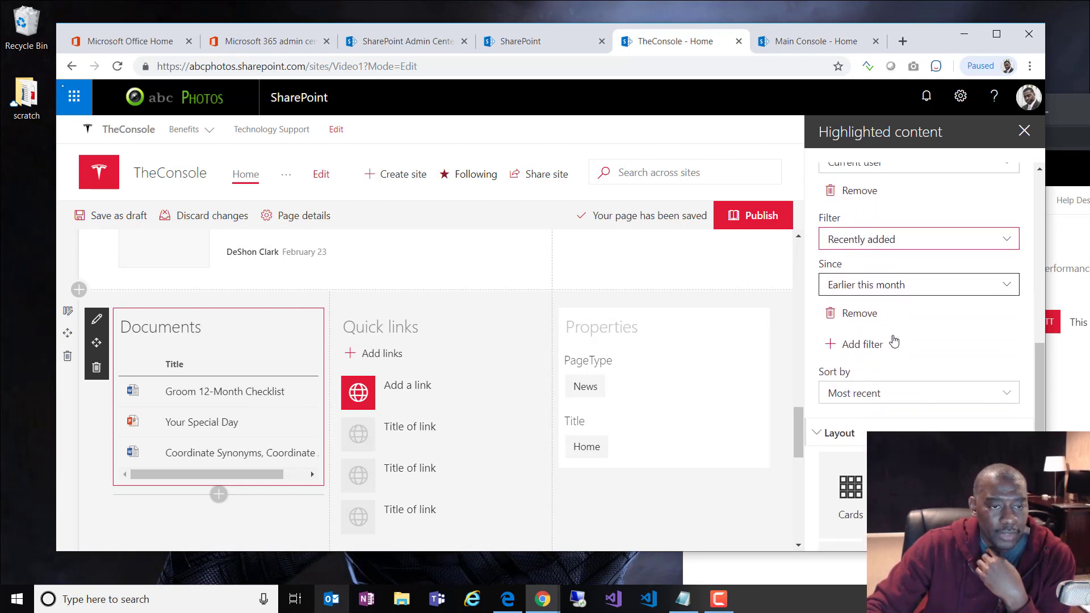
scroll(886, 339, up, 1)
click(885, 339)
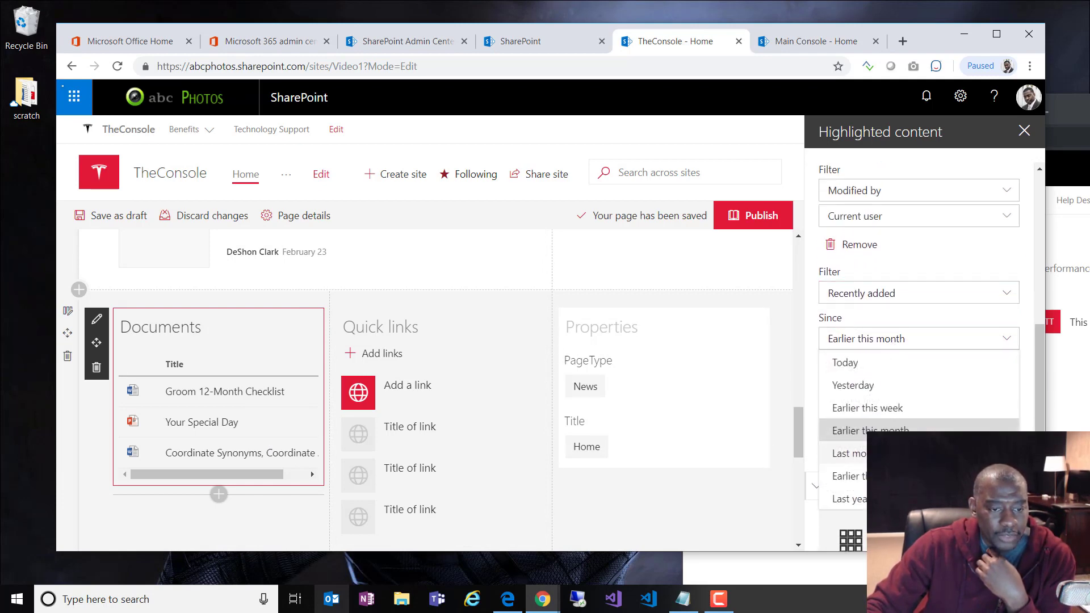
click(852, 476)
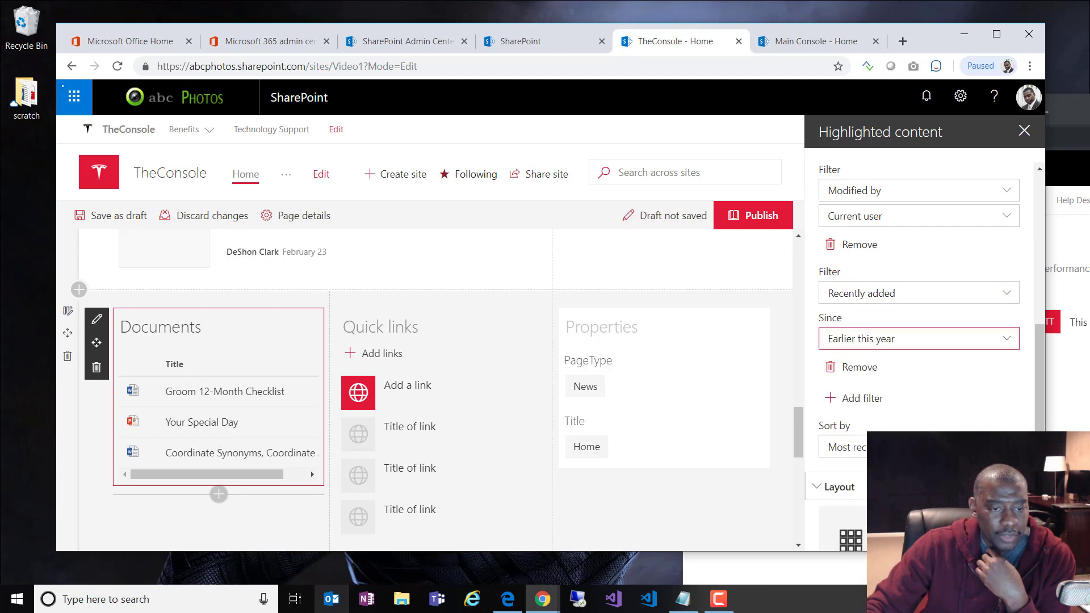
click(901, 347)
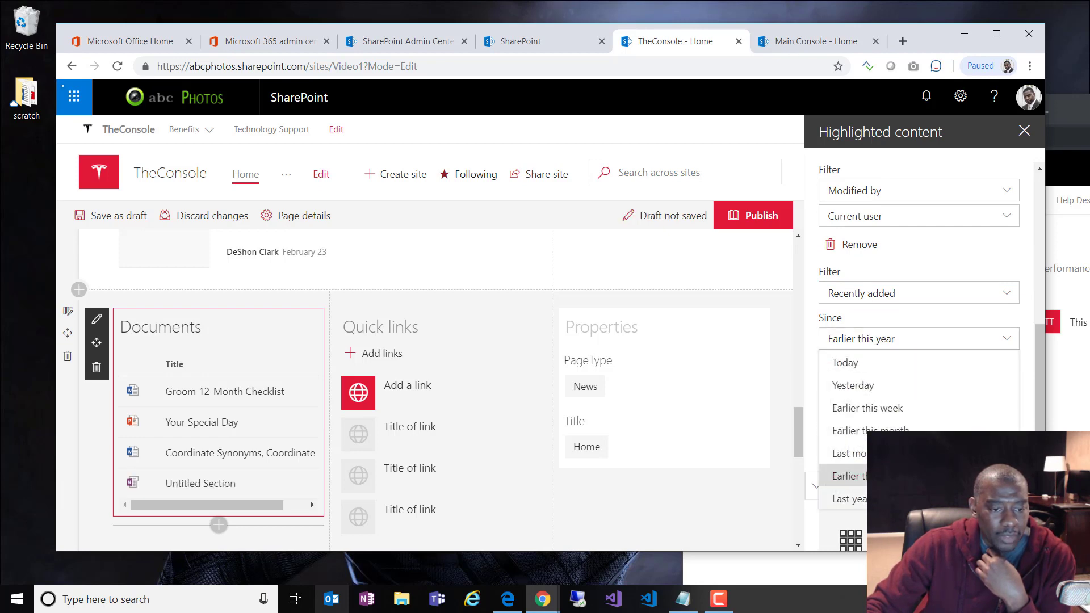
click(845, 498)
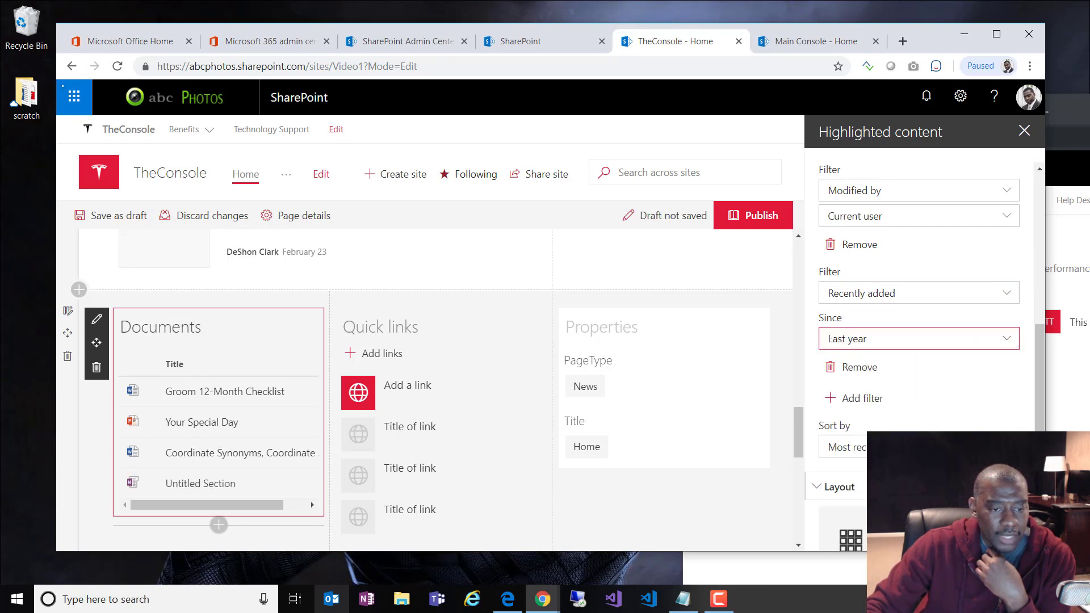
click(884, 348)
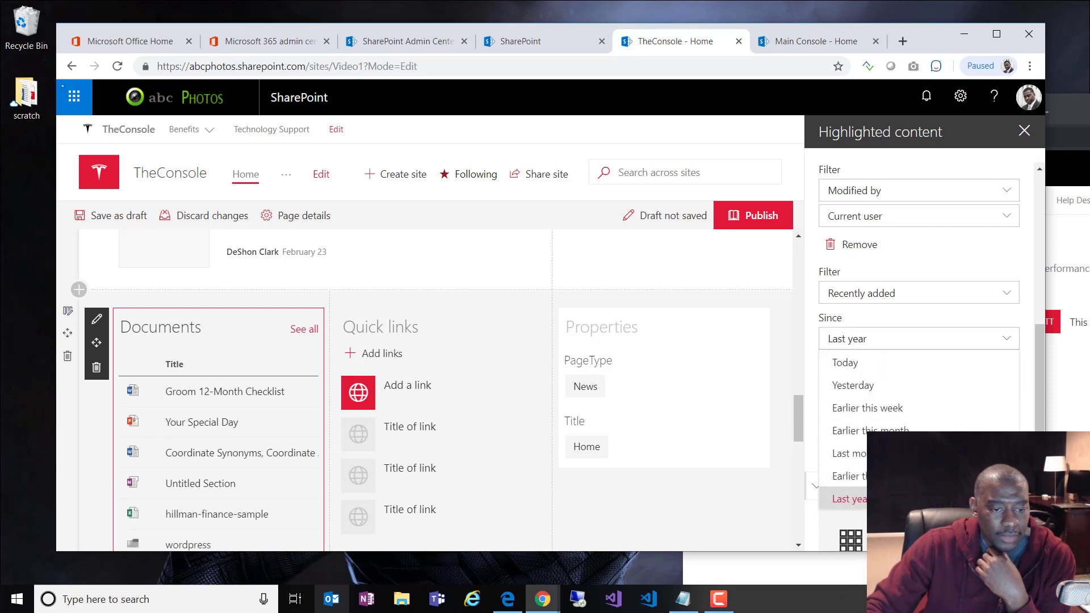
click(851, 499)
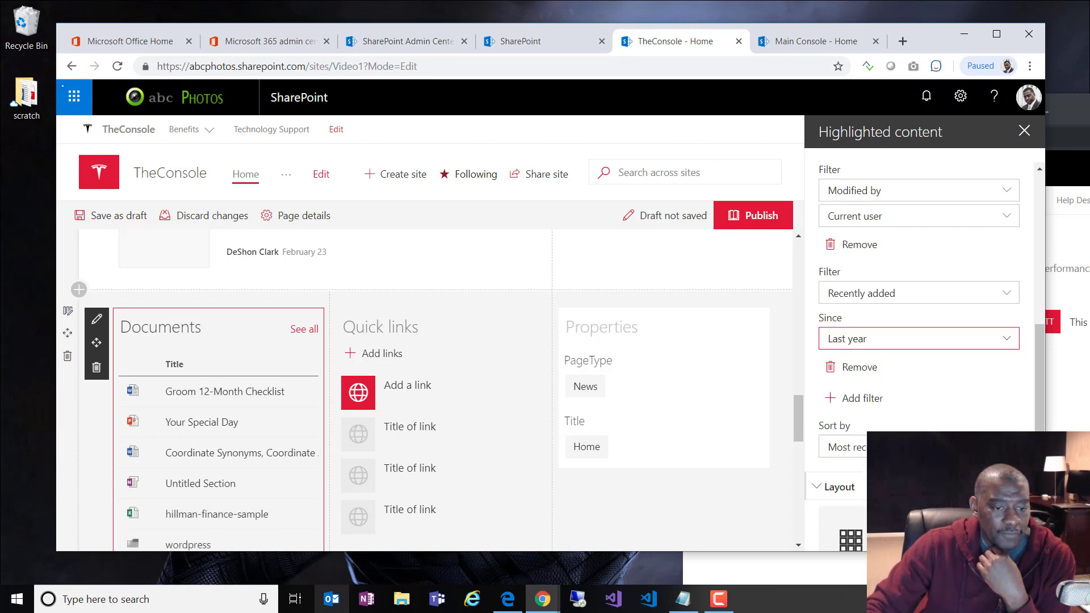
Step: Close the Highlighted content pane and publish TheConsole's home page
scroll(958, 428, down, 4)
scroll(925, 340, up, 10)
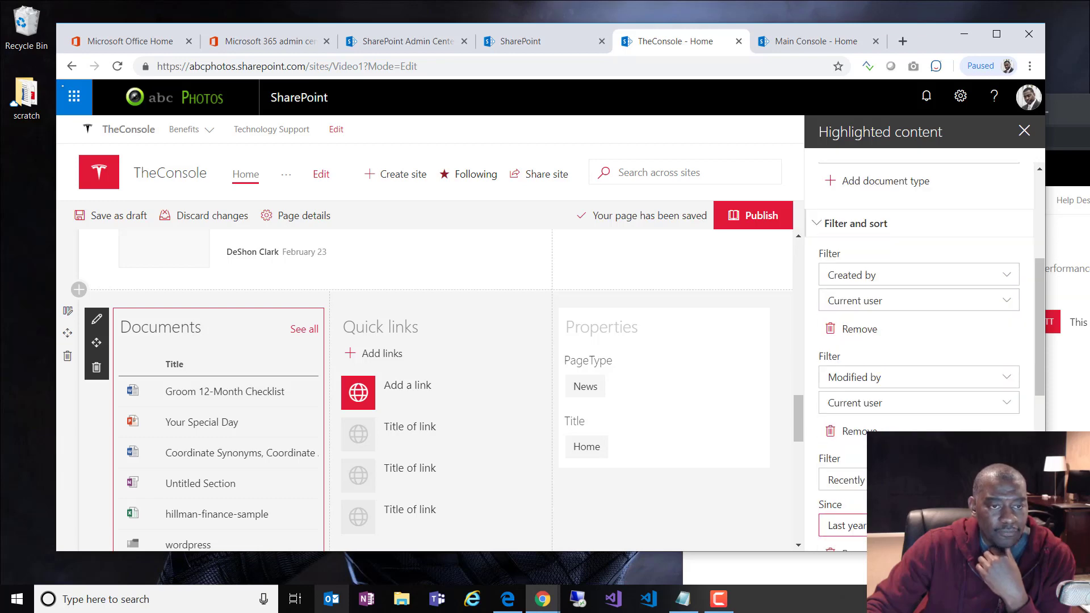
scroll(1017, 167, down, 8)
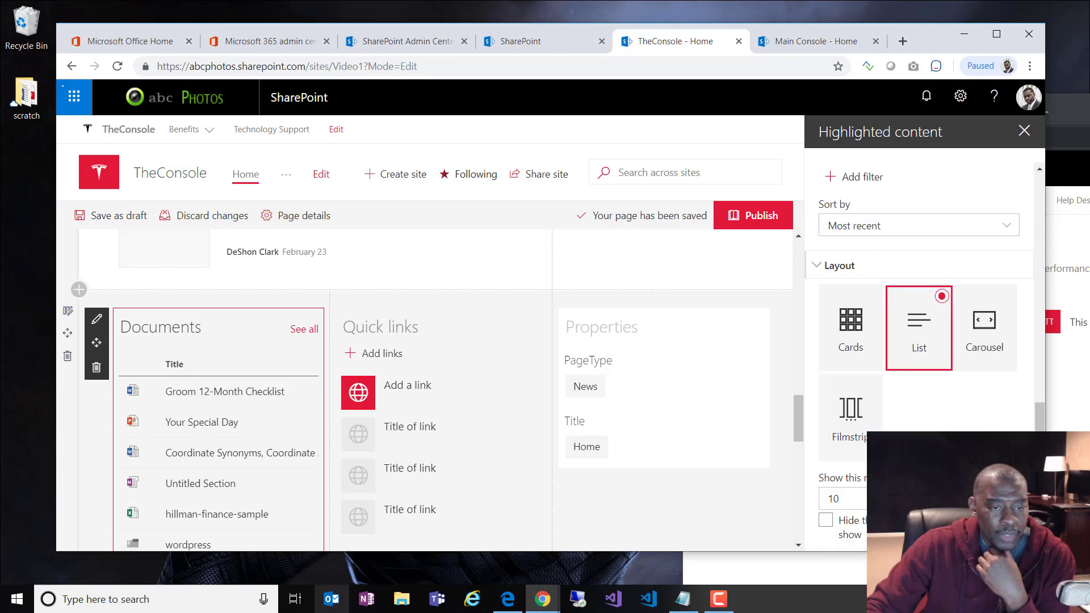
scroll(1017, 168, up, 2)
click(1024, 130)
scroll(908, 312, down, 4)
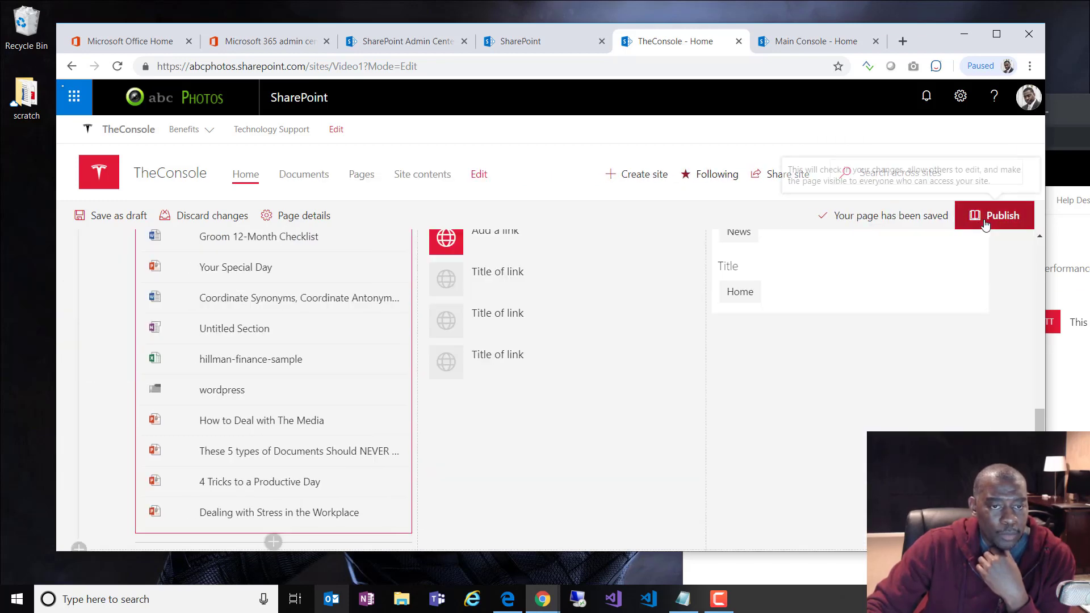
click(990, 216)
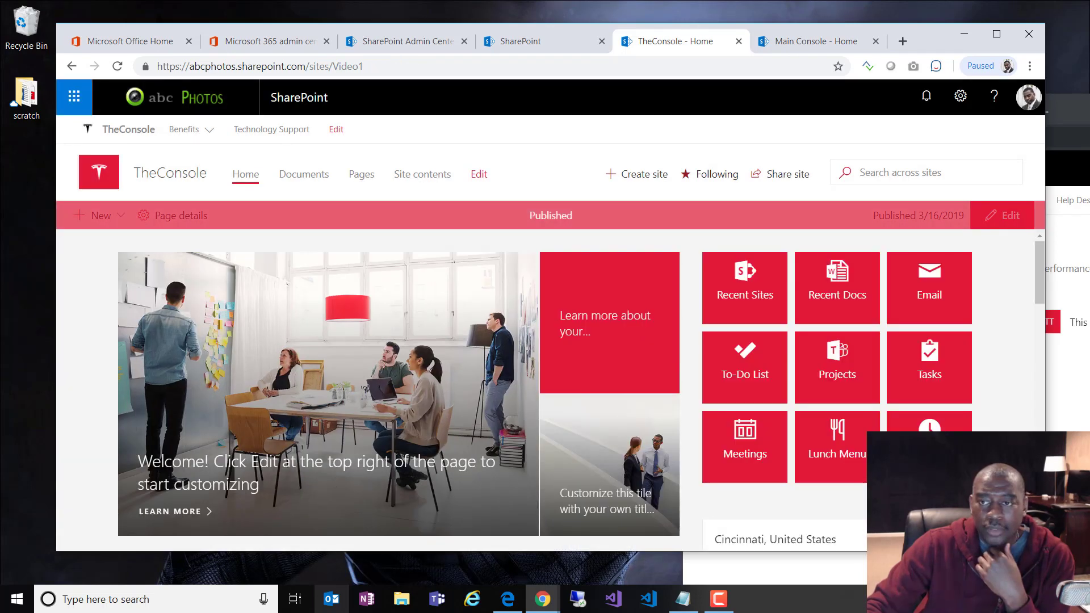
drag(1089, 115, 830, 65)
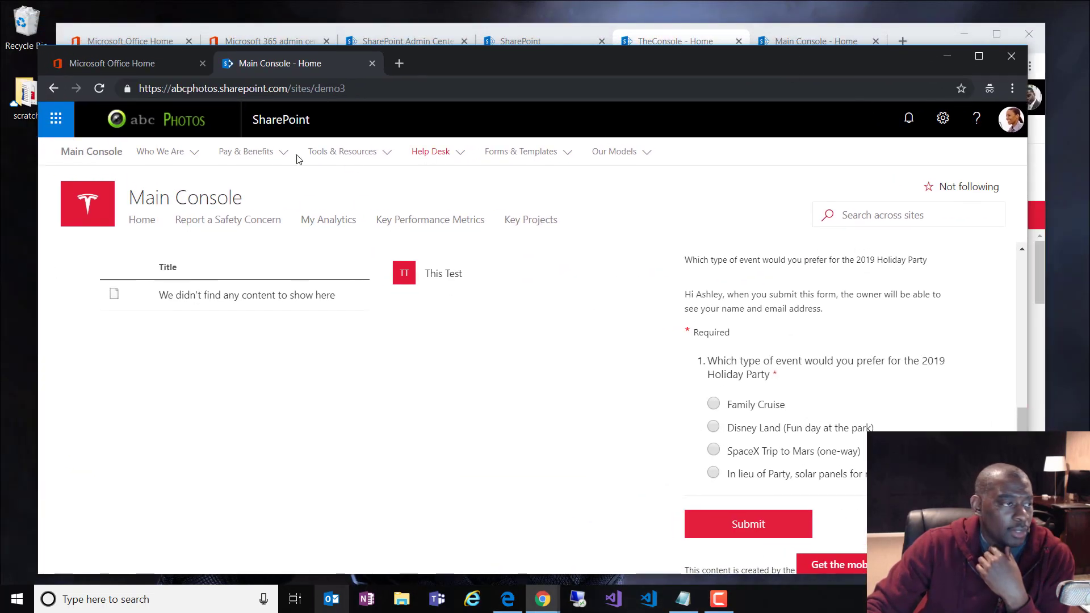
Step: Refresh the second user's Main Console page with Reload and F5, then drag it aside
click(107, 92)
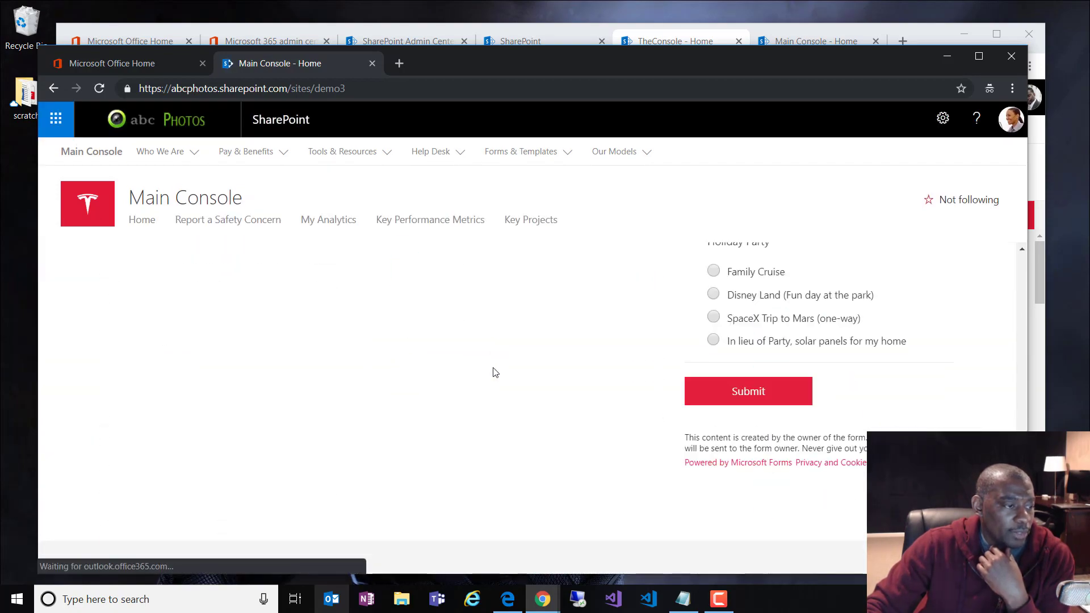
click(102, 91)
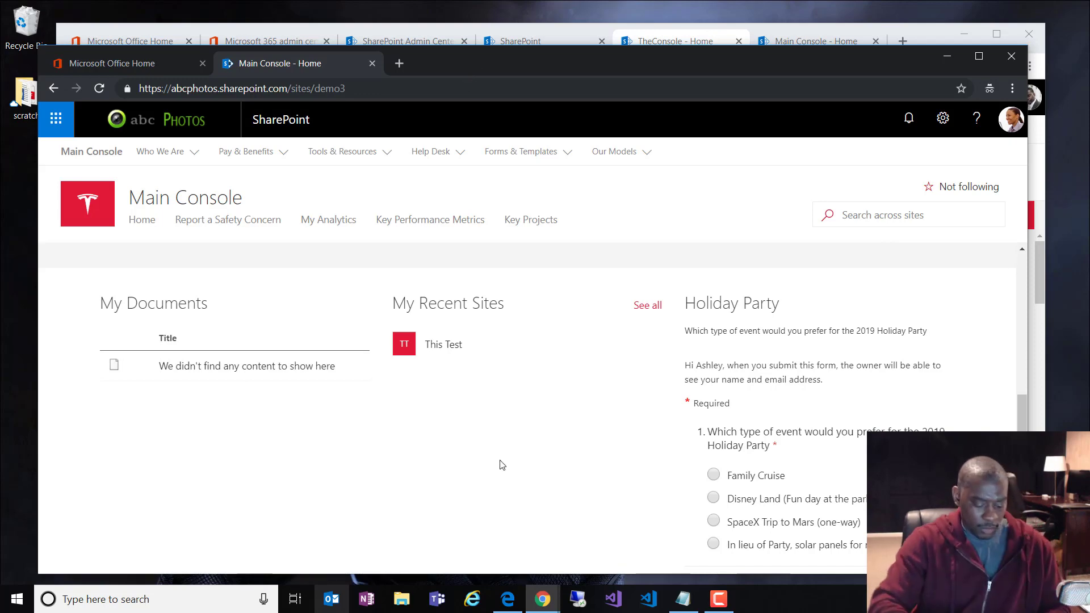
key(F5)
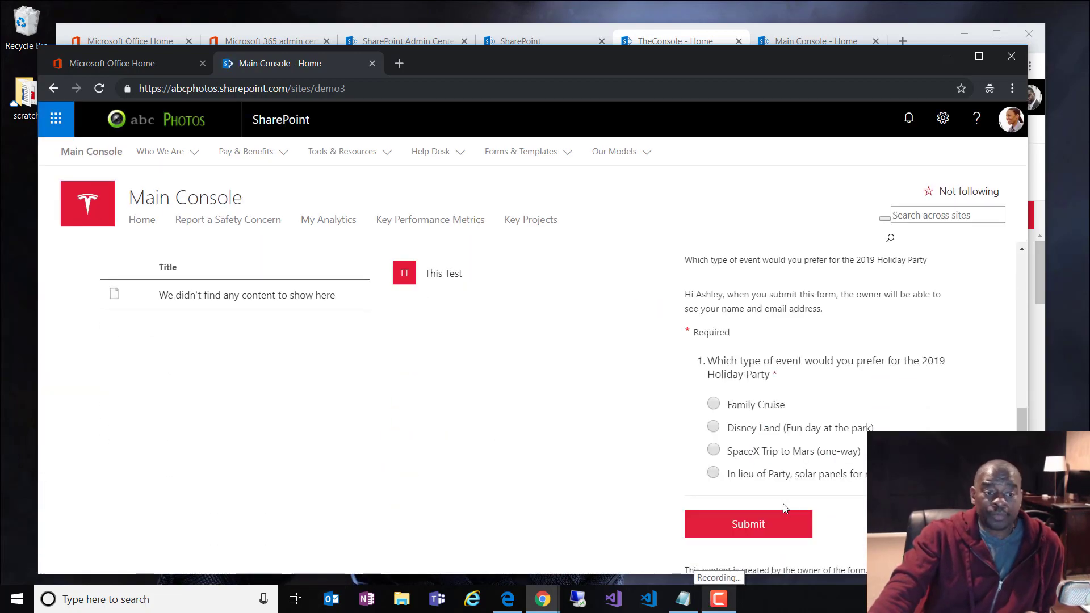
scroll(785, 509, down, 3)
scroll(785, 508, up, 14)
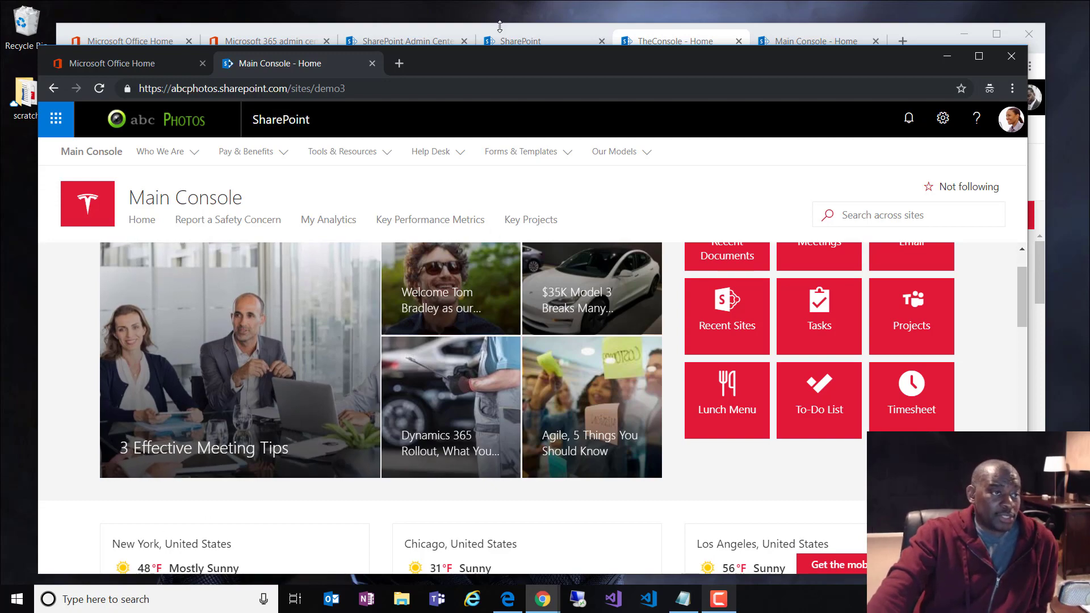
drag(509, 68, 1089, 65)
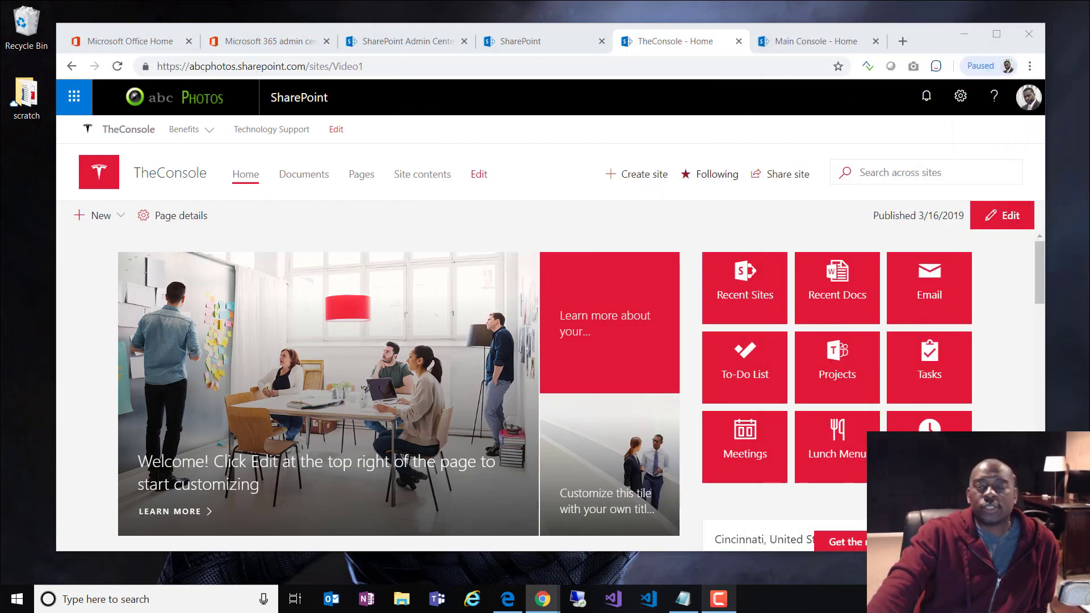
click(453, 230)
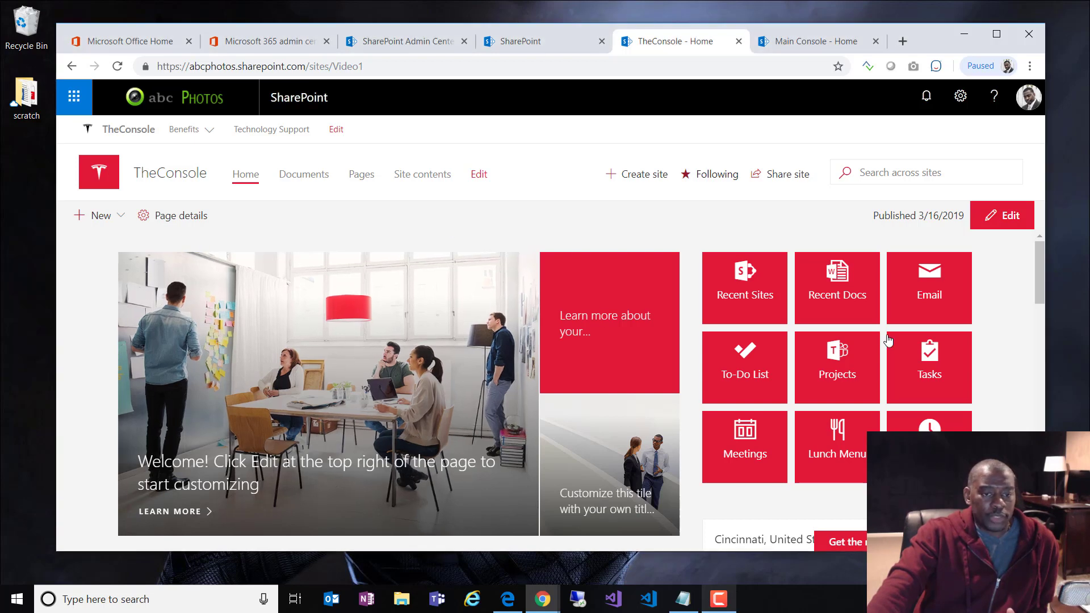
scroll(997, 355, down, 2)
scroll(999, 351, down, 12)
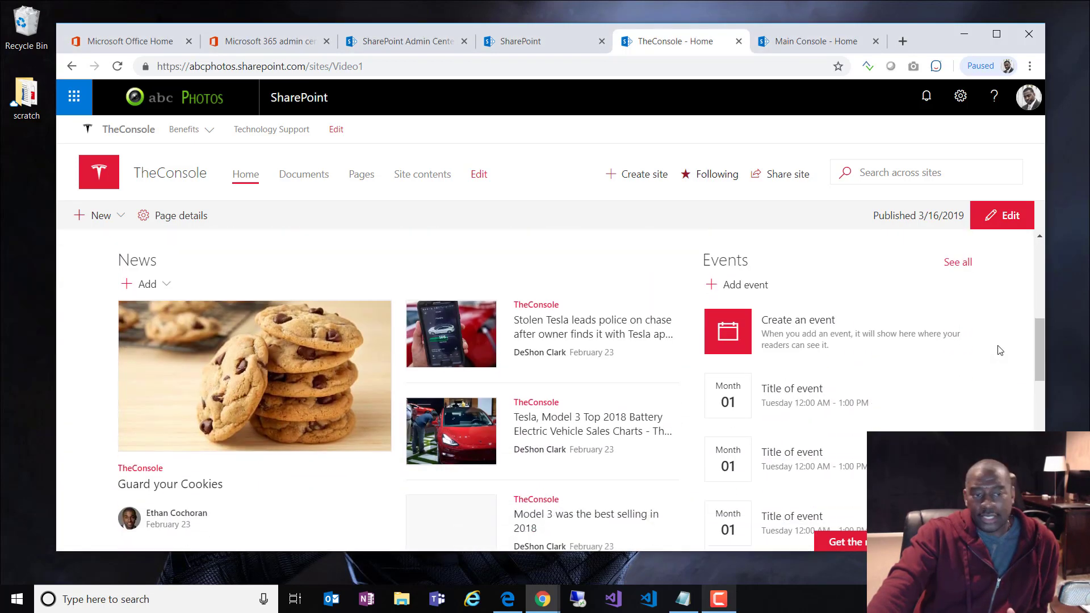
scroll(999, 351, down, 2)
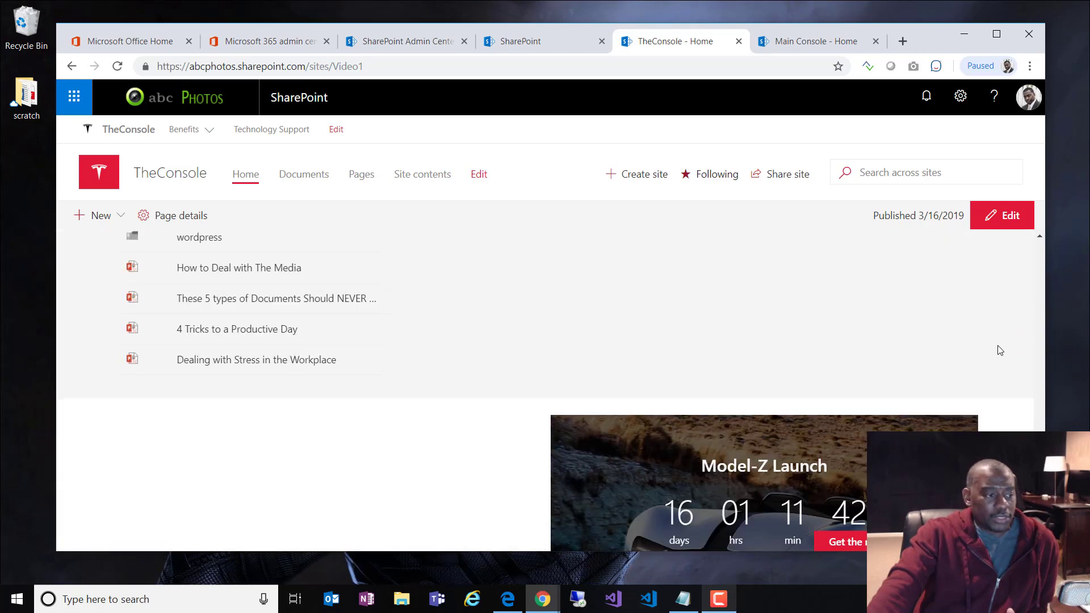
scroll(1000, 351, up, 2)
scroll(399, 348, down, 4)
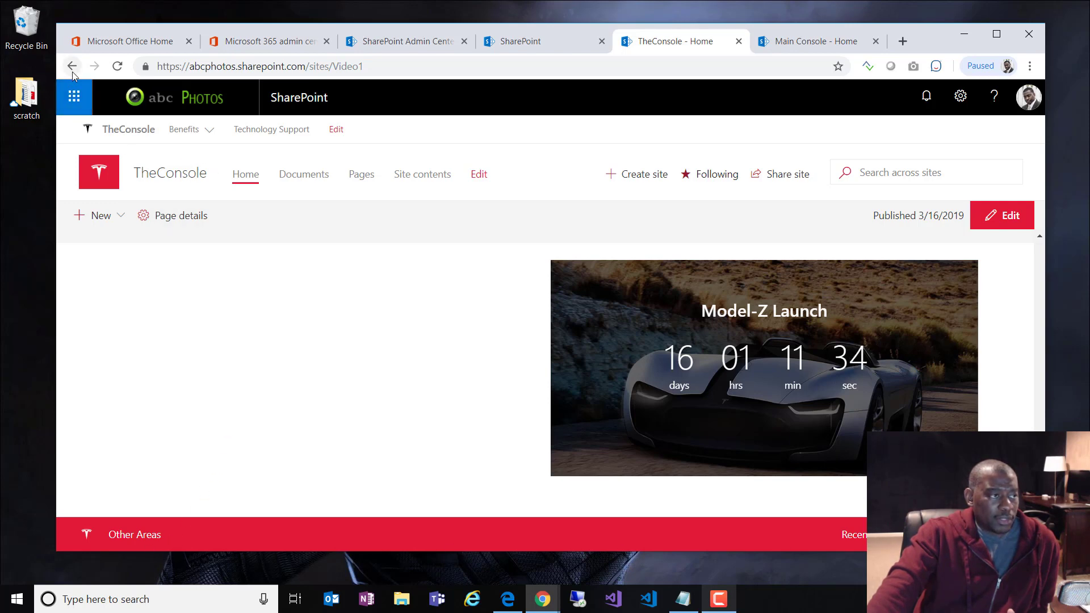
click(201, 171)
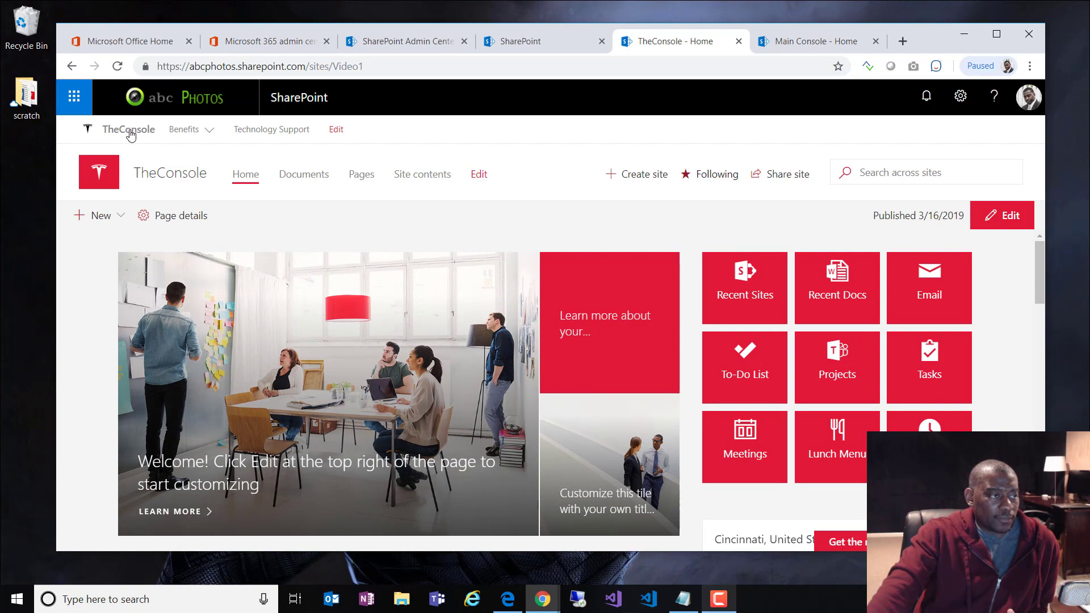
scroll(382, 426, down, 5)
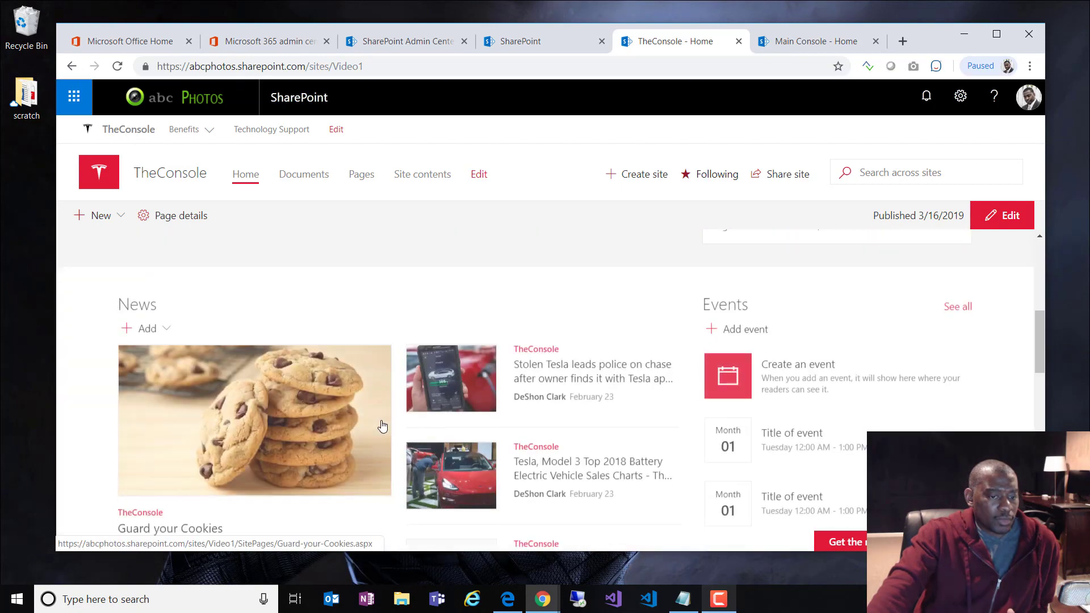
scroll(382, 426, down, 10)
scroll(391, 424, up, 15)
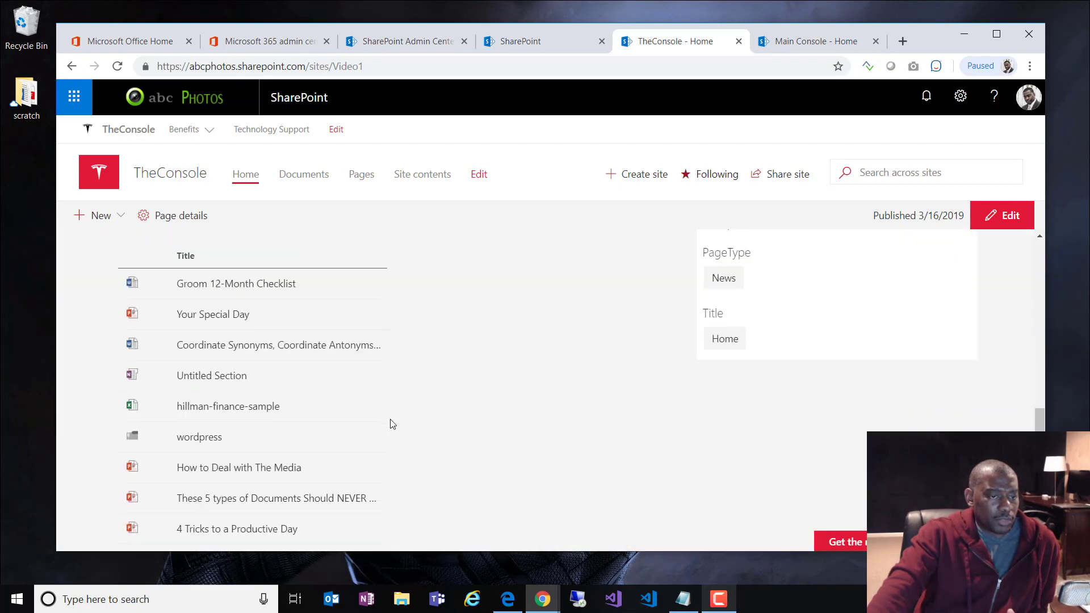
scroll(393, 423, down, 10)
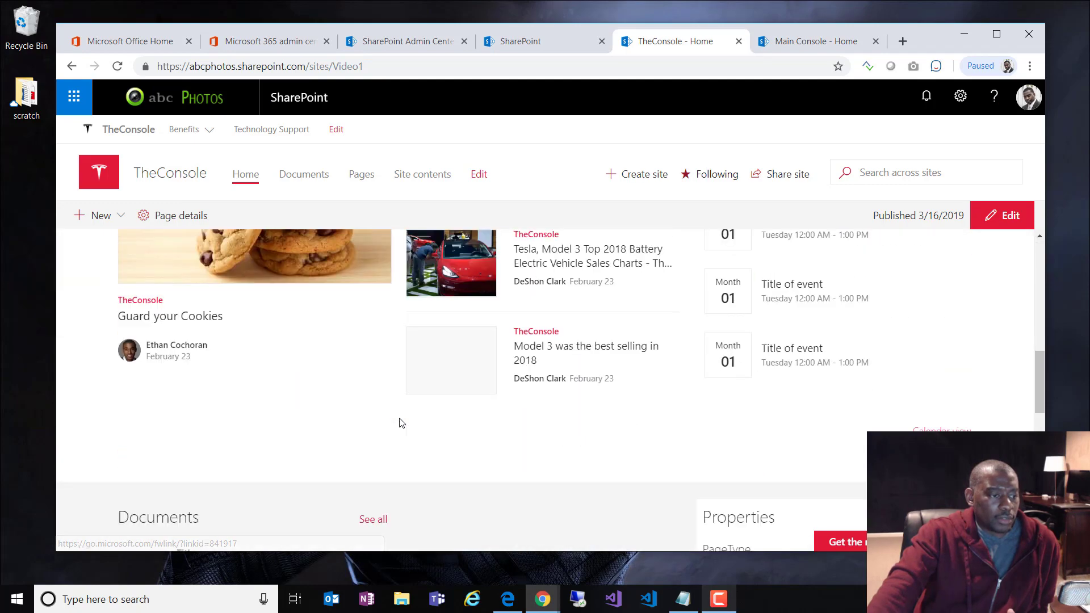
scroll(397, 423, up, 6)
scroll(400, 422, up, 5)
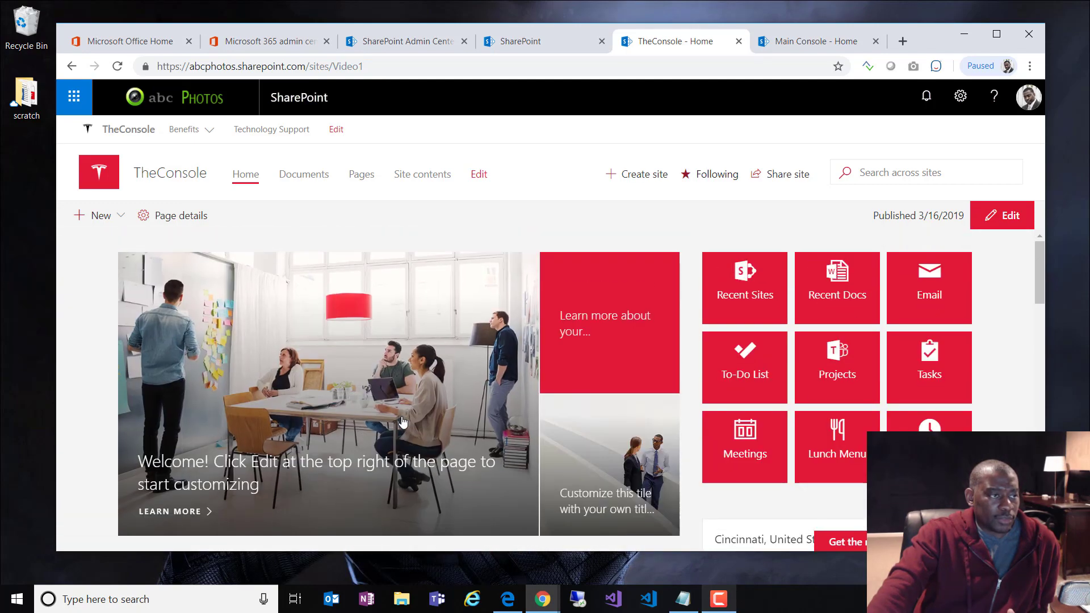
drag(339, 66, 682, 72)
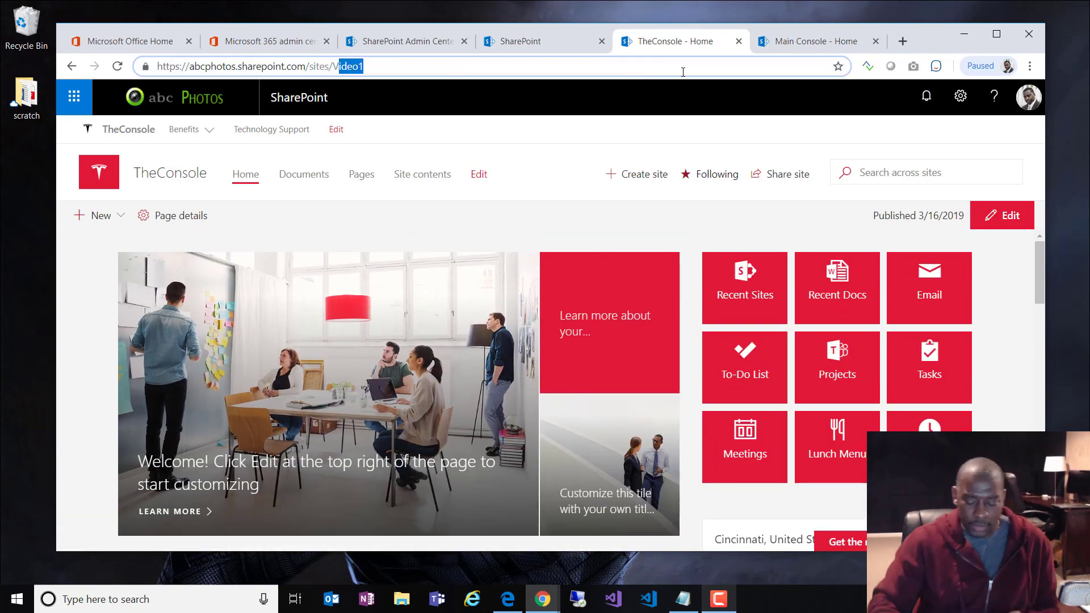
key(BackSpace)
key(BackSpace)
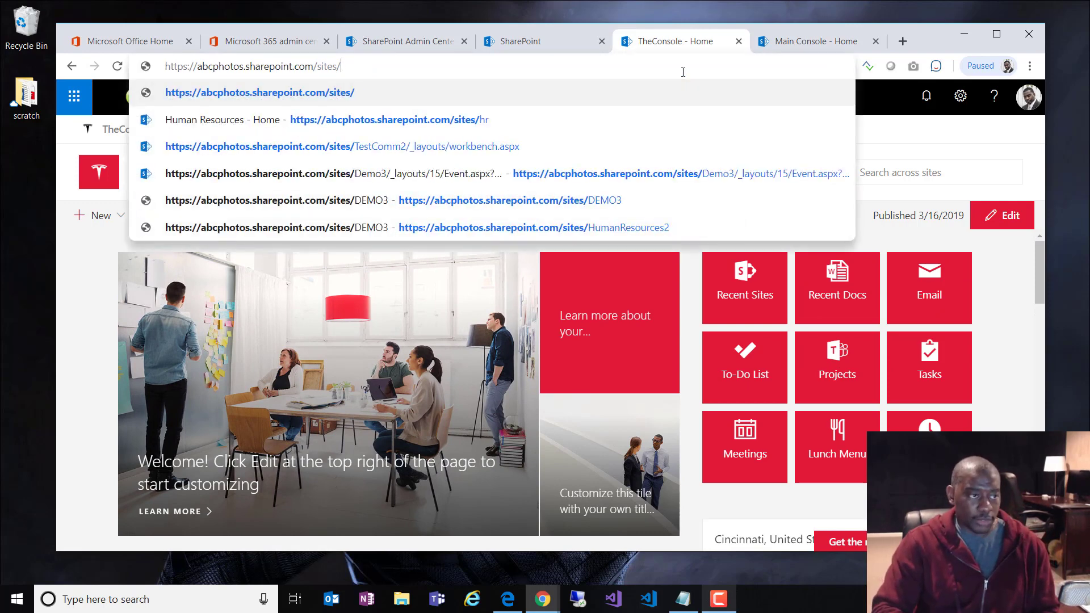
text(d)
key(BackSpace)
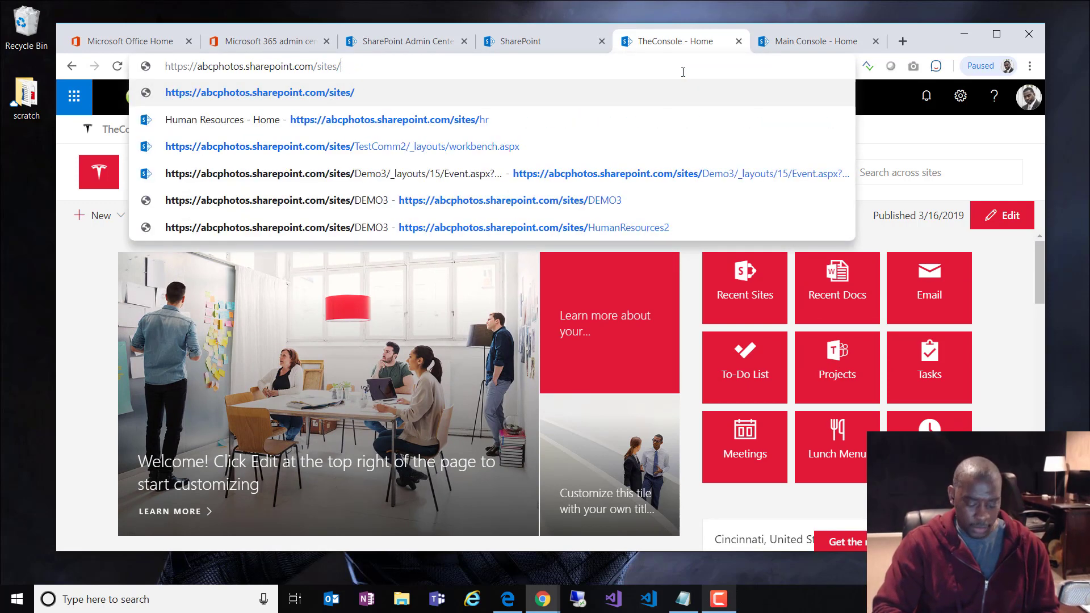
text(demo)
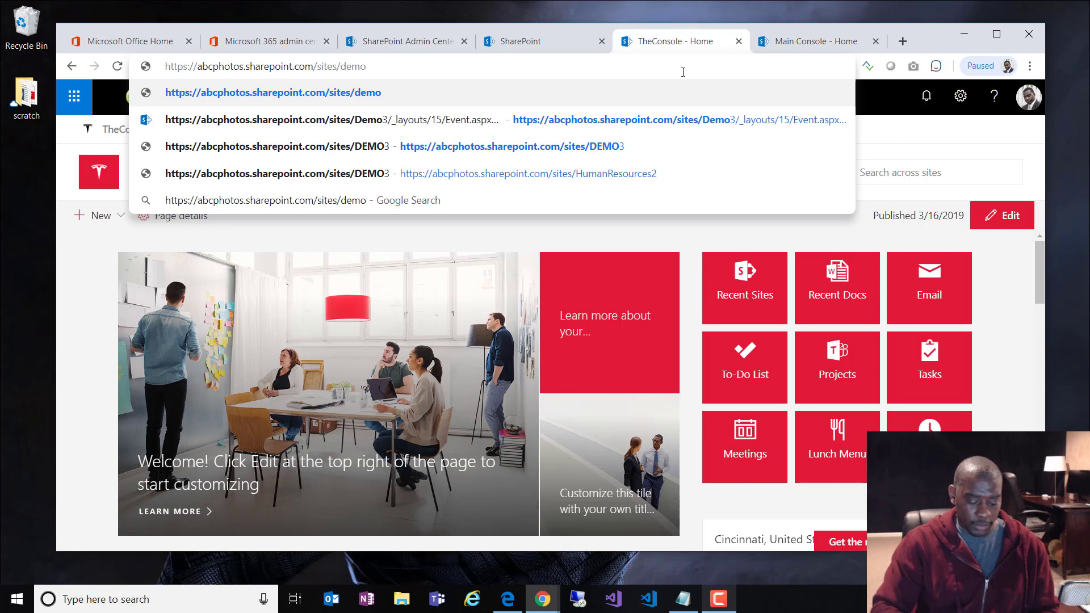
text(3)
key(Return)
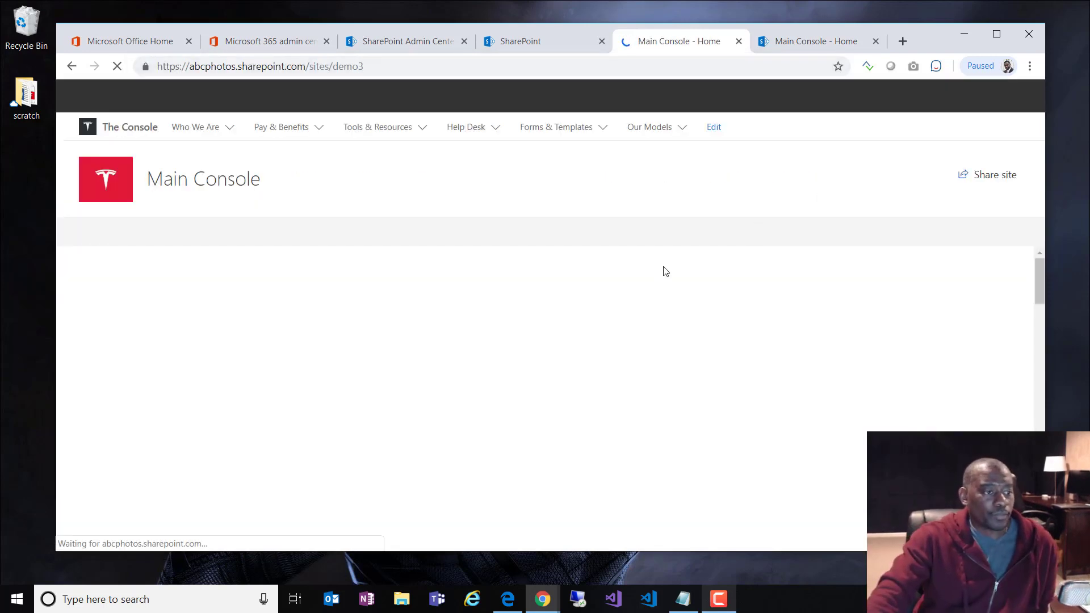
scroll(681, 274, down, 6)
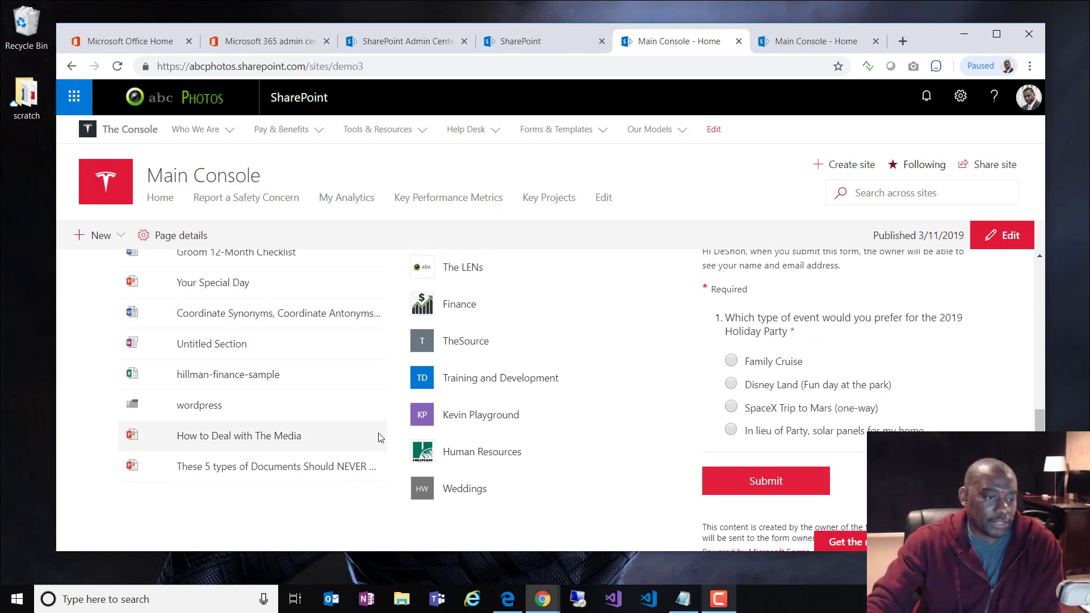
scroll(380, 437, down, 10)
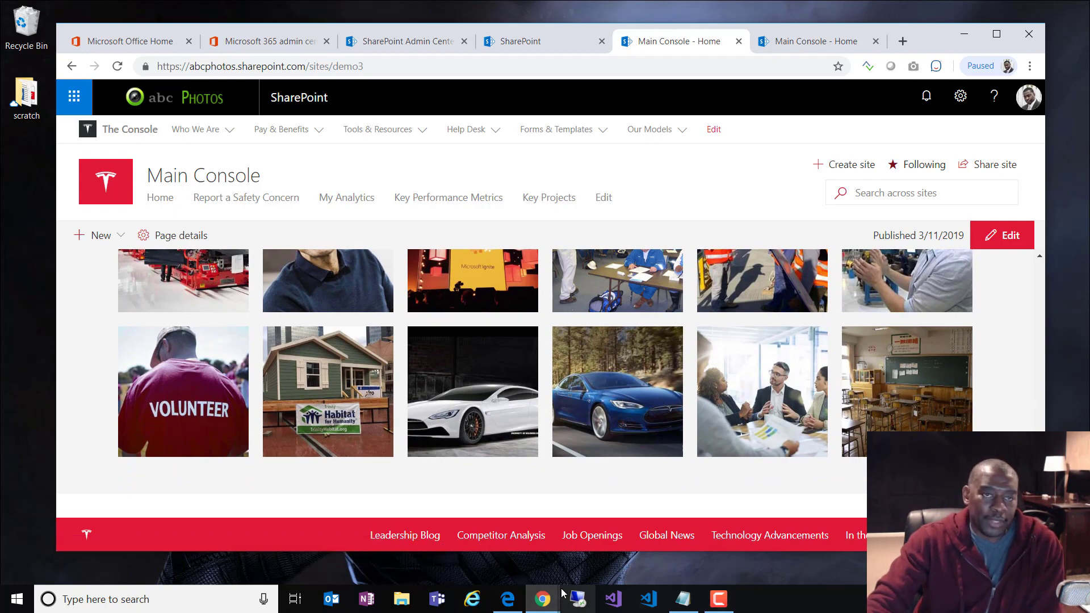
Step: Browse the Main Console hub menus, then go to the Pay & Benefits site home at /sites/HumanResources28
click(283, 129)
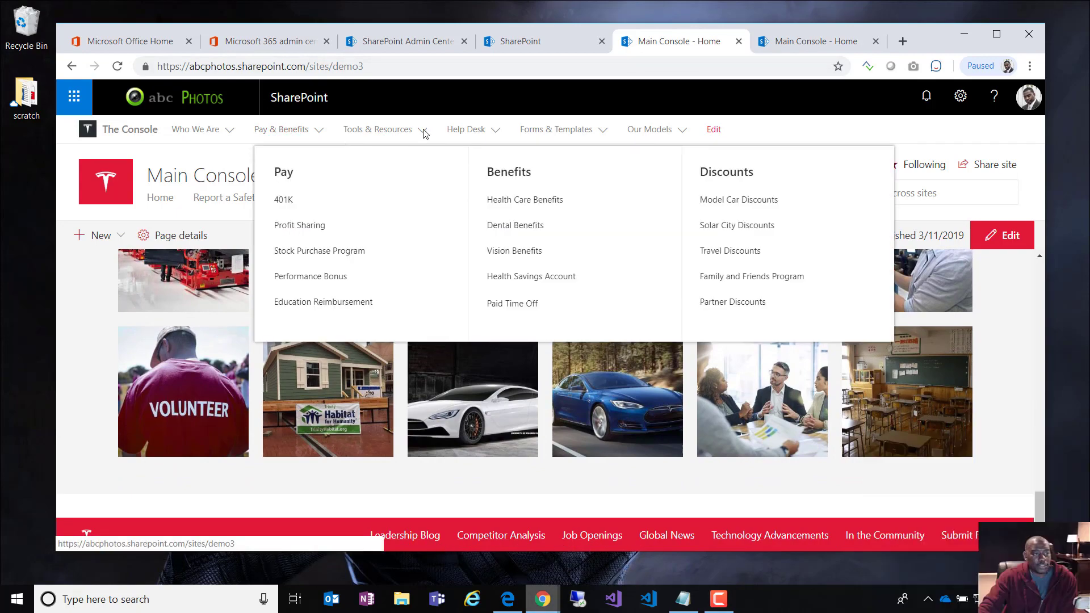
click(423, 132)
click(495, 133)
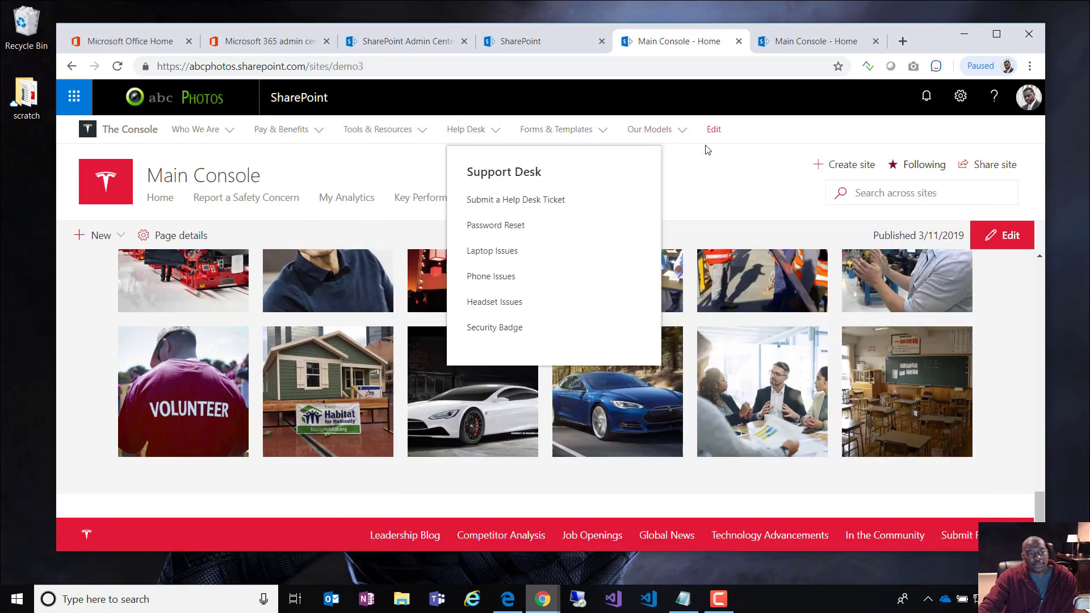
click(1017, 456)
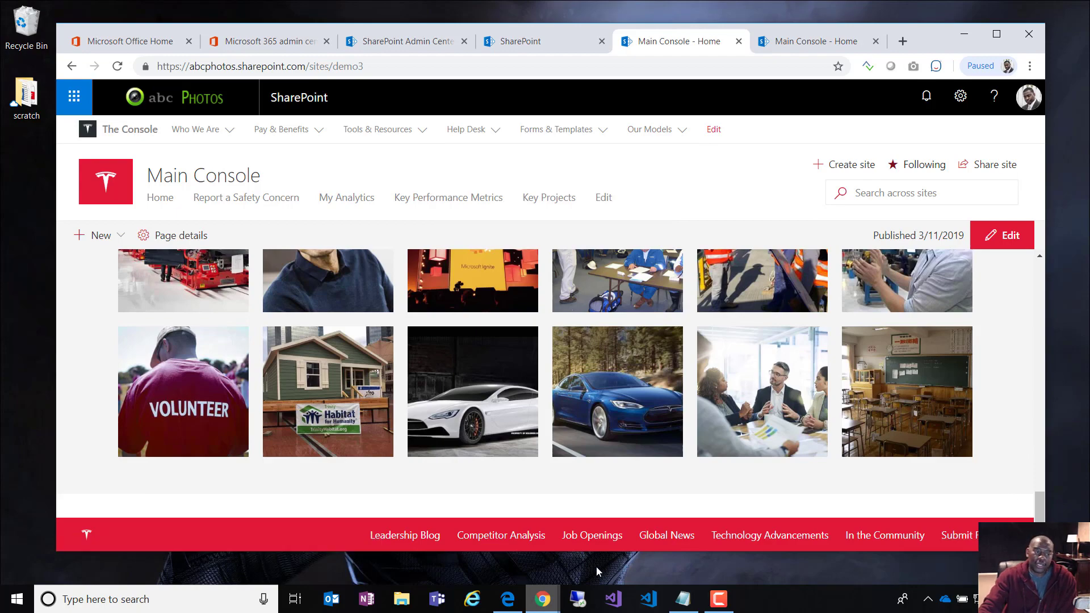
click(282, 130)
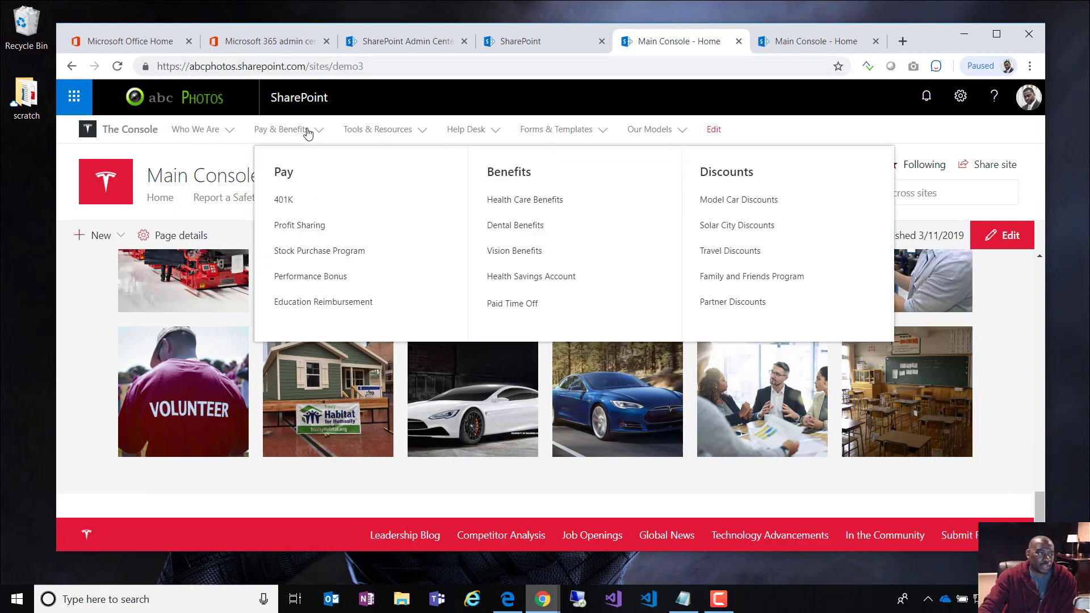
click(287, 174)
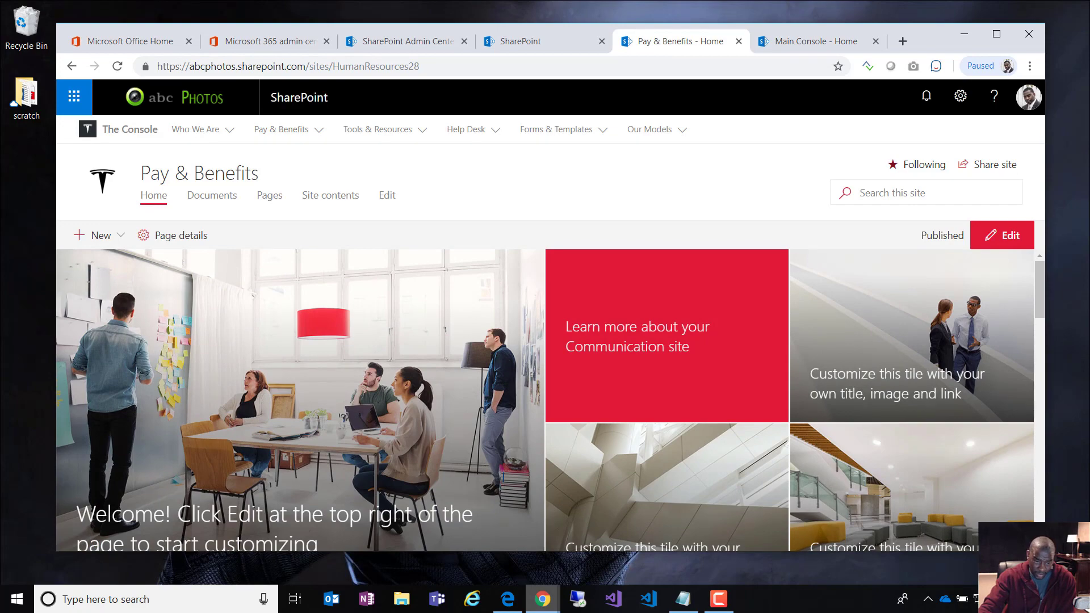
Step: Scroll to the bottom of the Pay & Benefits home page and open the settings gear
scroll(801, 460, down, 15)
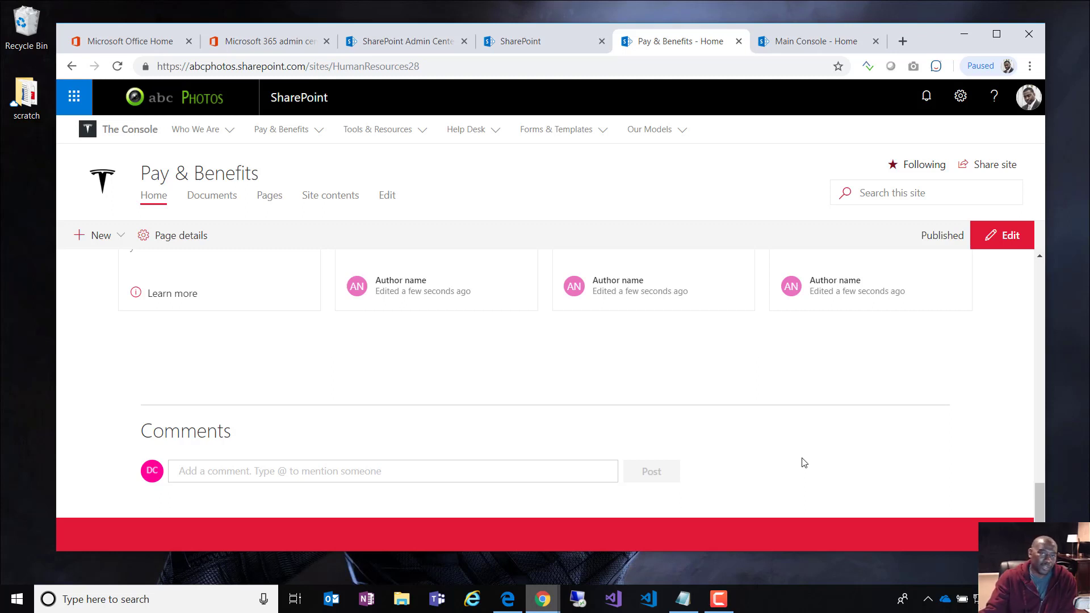
click(960, 96)
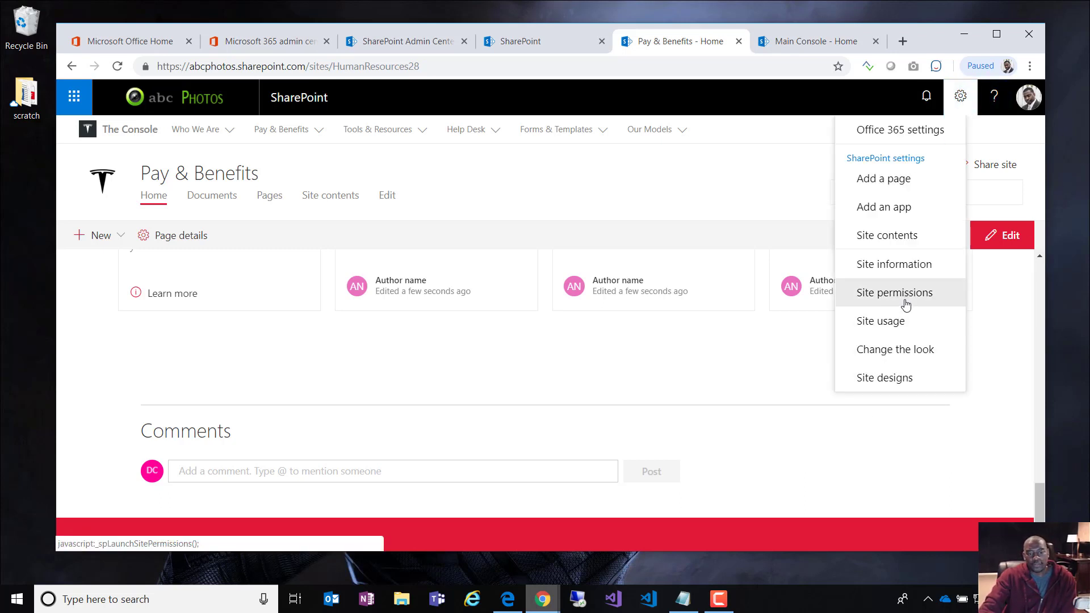
Step: In Change the look, view the Navigation style options and return to the list
click(896, 349)
click(884, 262)
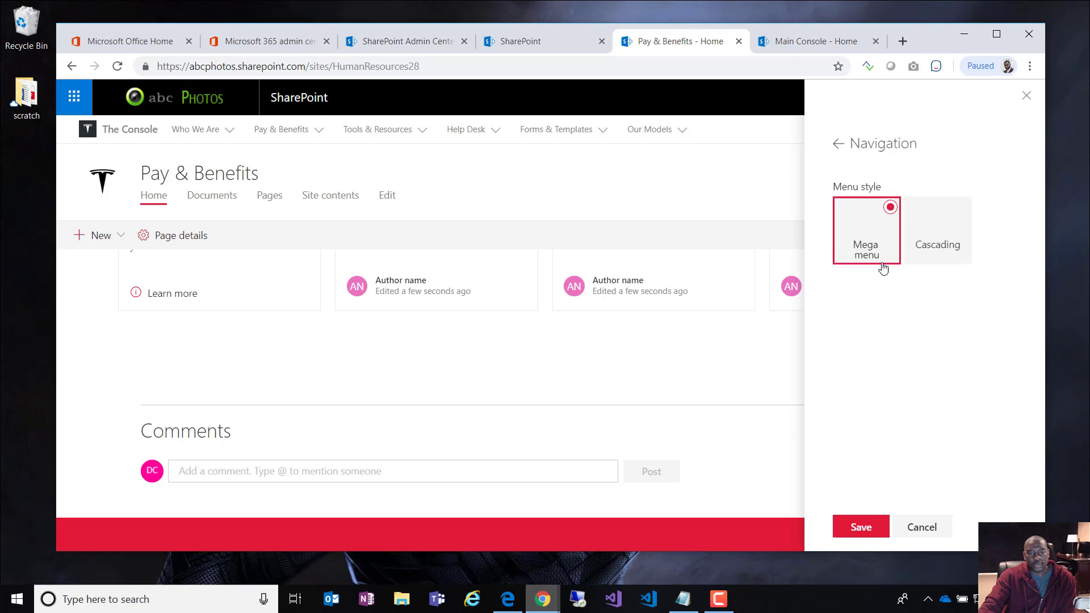
click(838, 144)
Step: In the Footer options, edit the footer navigation links, turn on the footer name, then close the panel
click(853, 289)
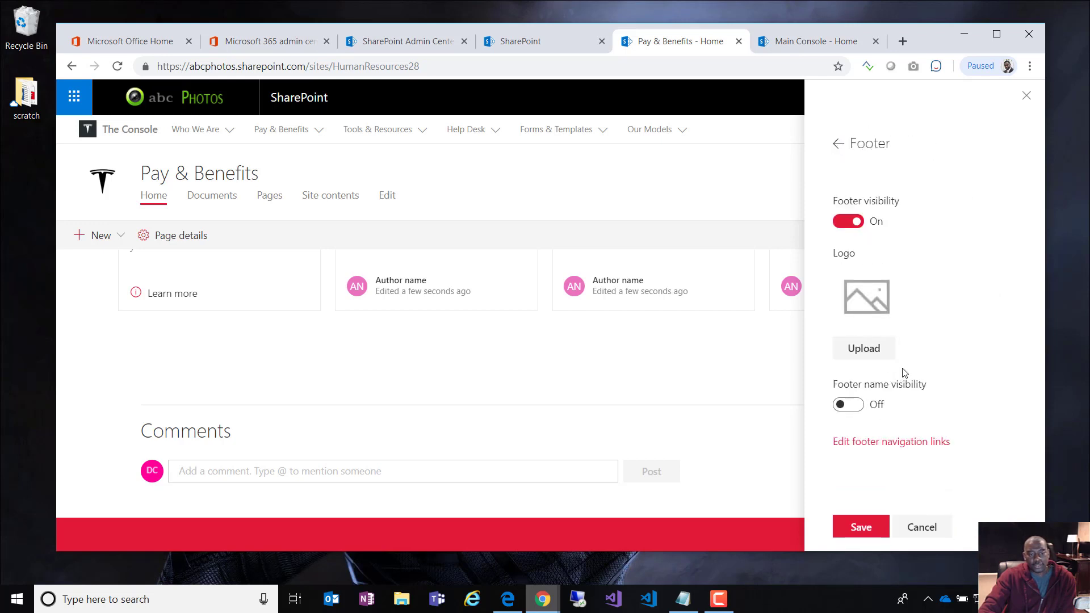
click(889, 442)
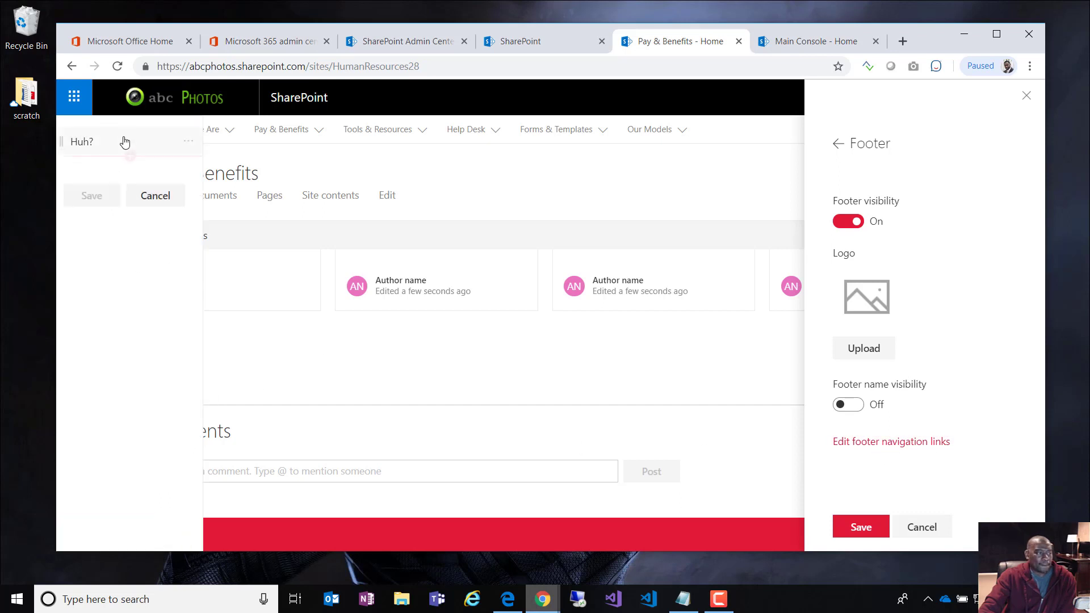
mouse_move(153, 177)
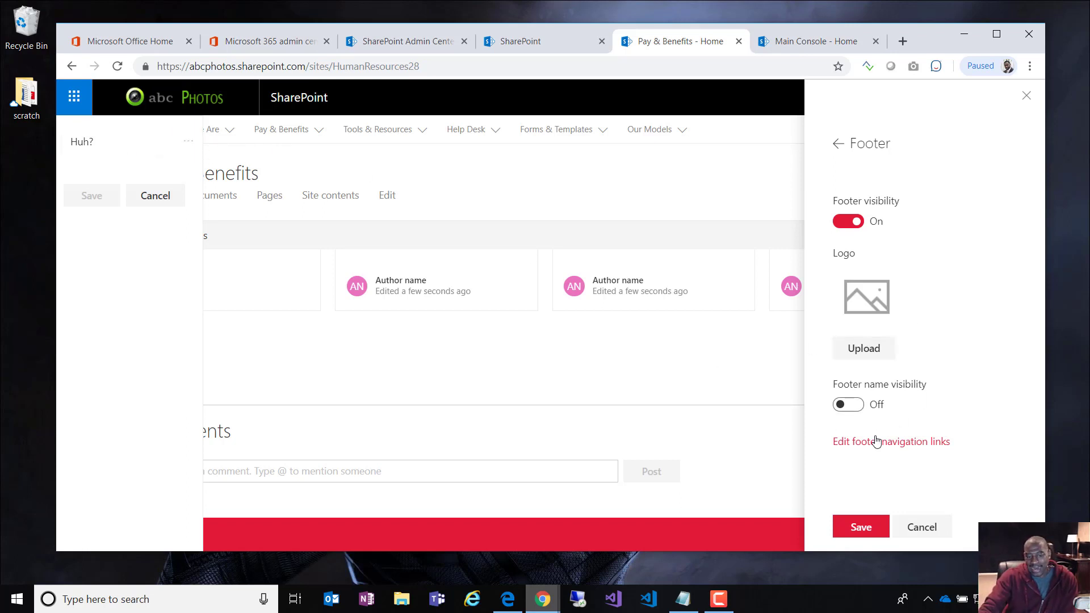
click(854, 407)
scroll(917, 441, down, 1)
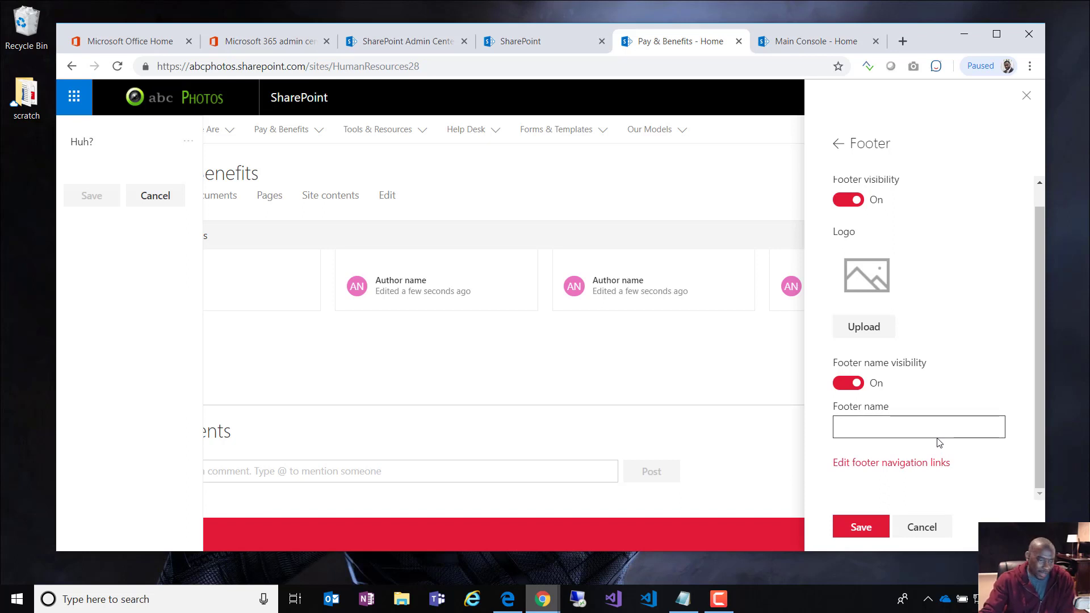
click(1026, 96)
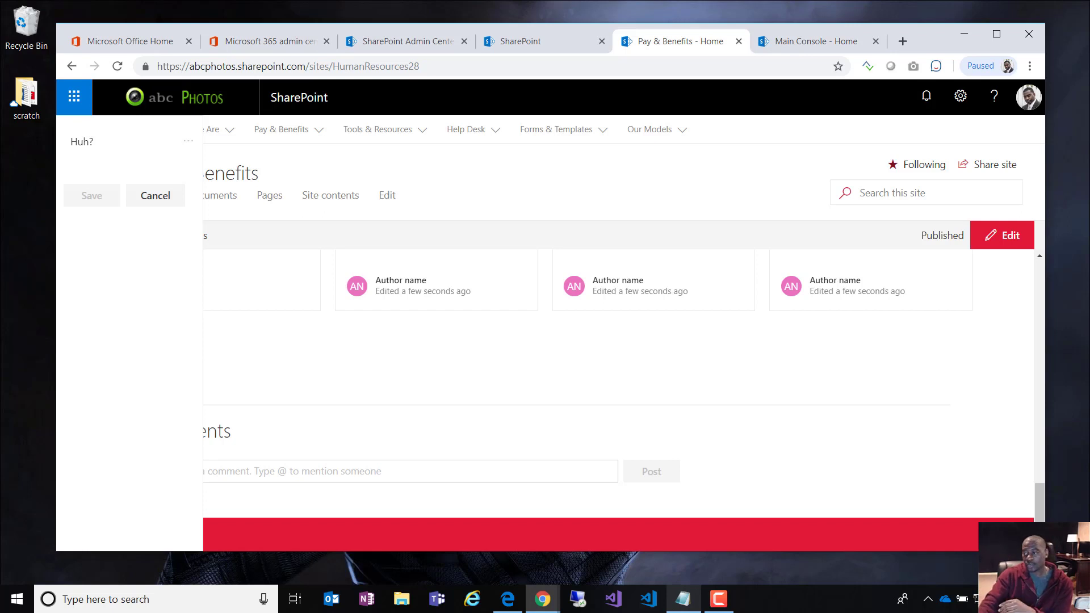
Step: Switch briefly to Notepad, then cancel the unsaved footer navigation link edits
click(683, 598)
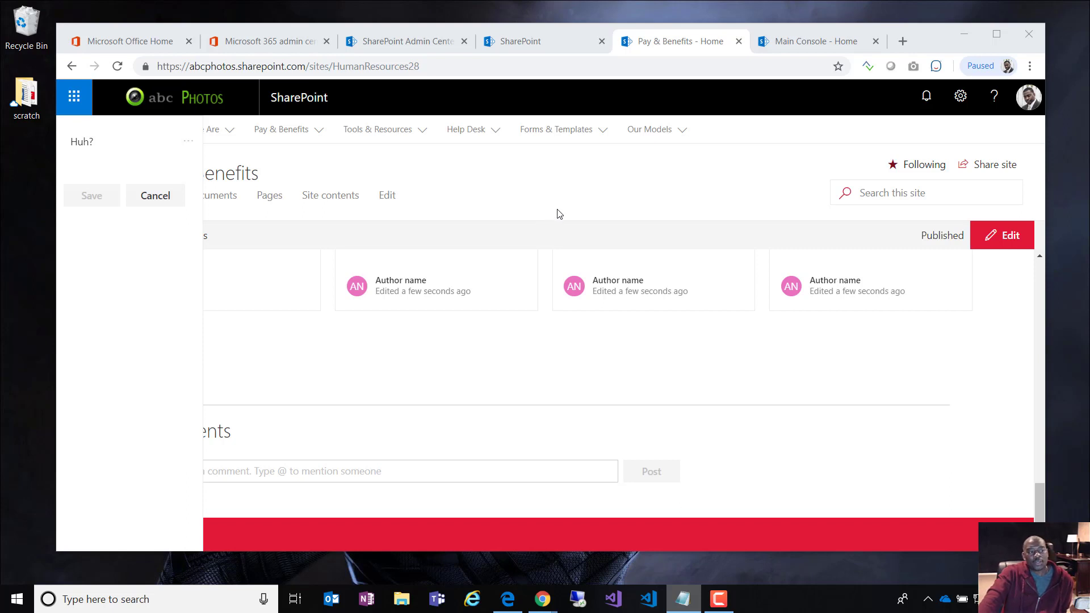
click(155, 195)
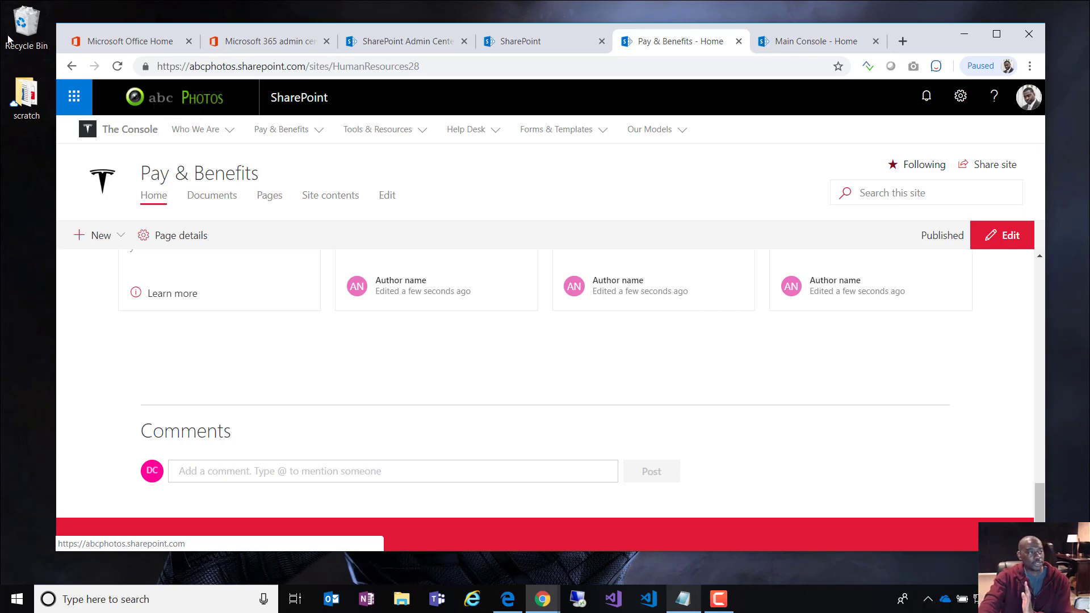
Step: From Office 365 home, open Teams, view the Weddings (internal) General channel files, and open them in SharePoint
click(119, 41)
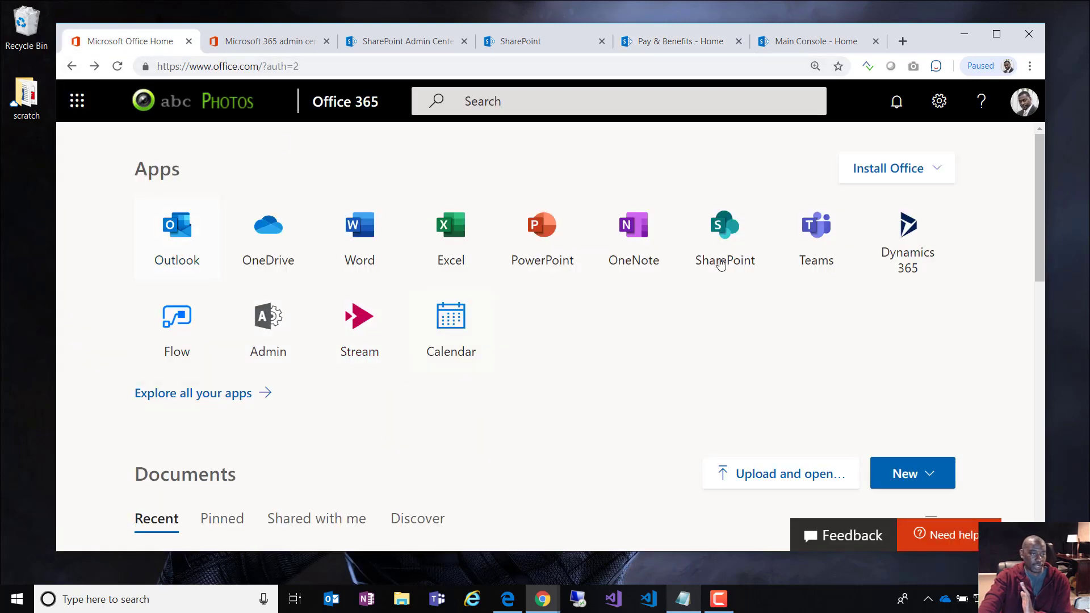
click(826, 244)
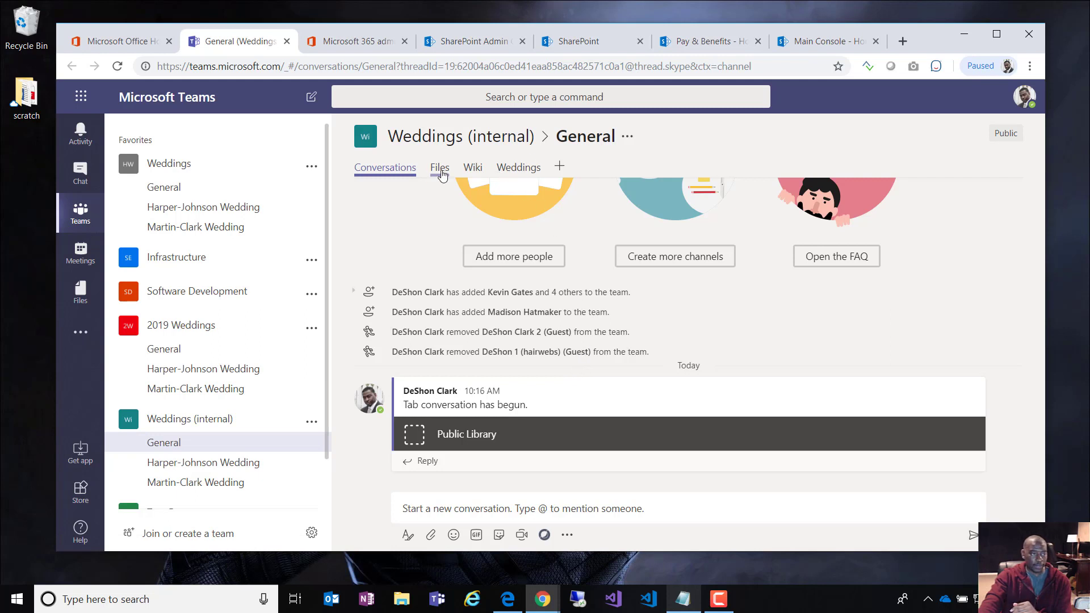
click(441, 170)
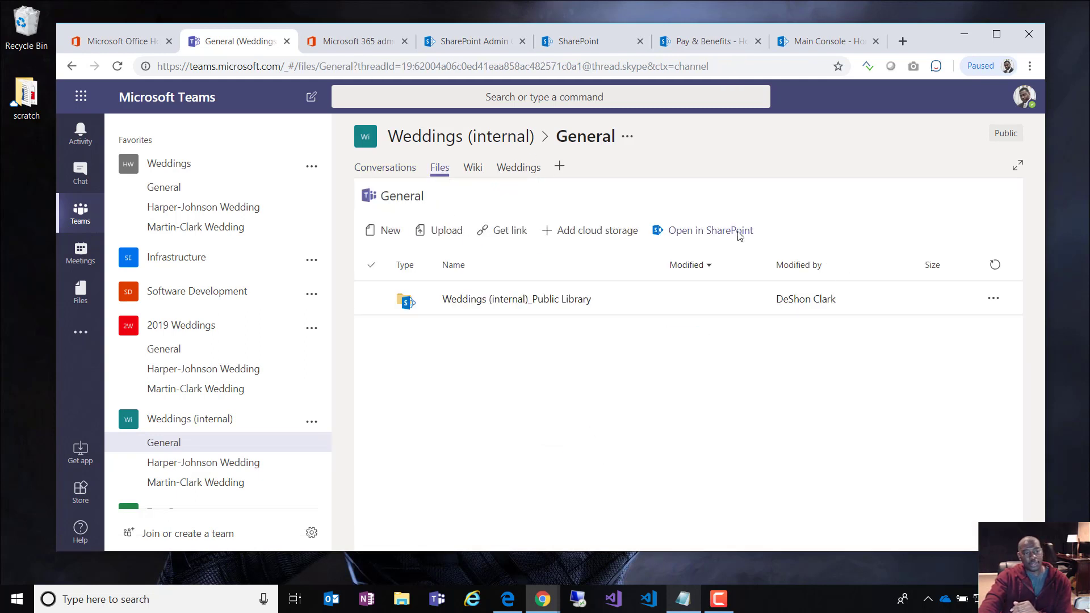
click(698, 229)
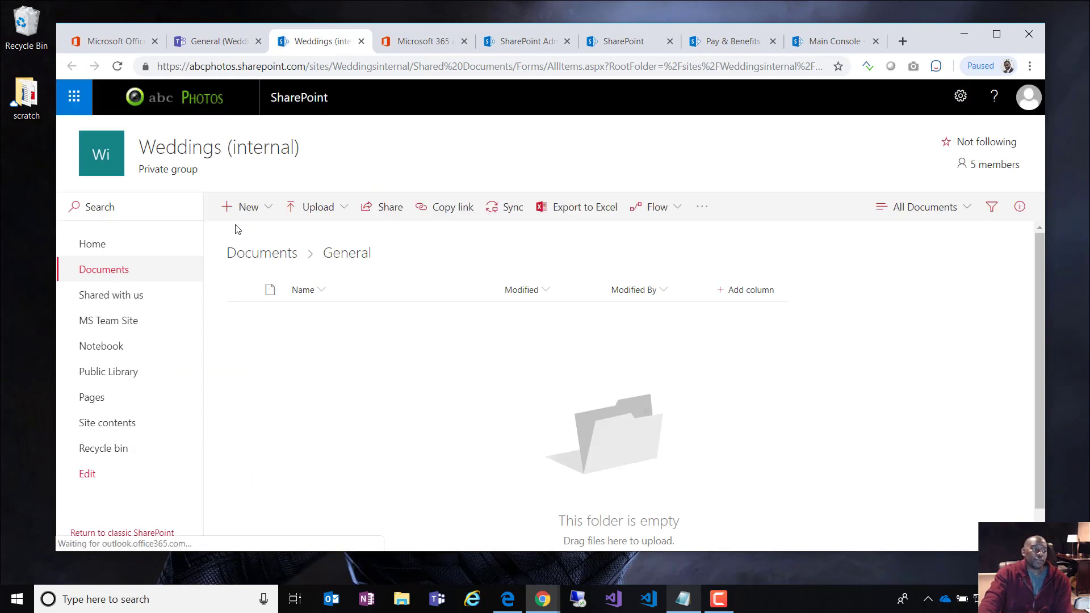
Step: Open the Weddings (internal) site Home and scroll to recent Activity files such as Groom Check-list.docx
click(94, 244)
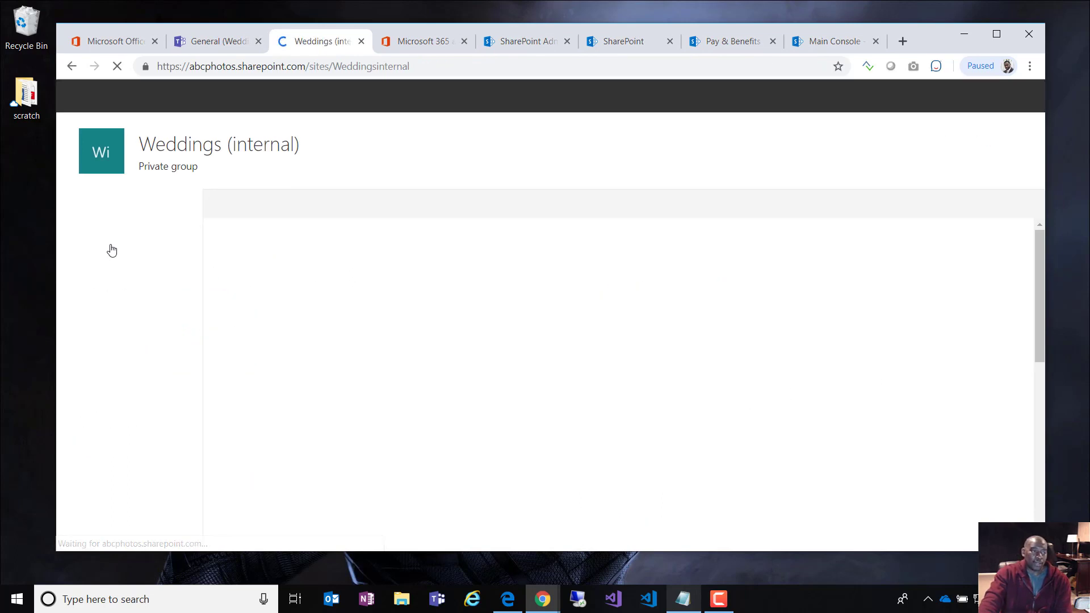
scroll(781, 400, down, 5)
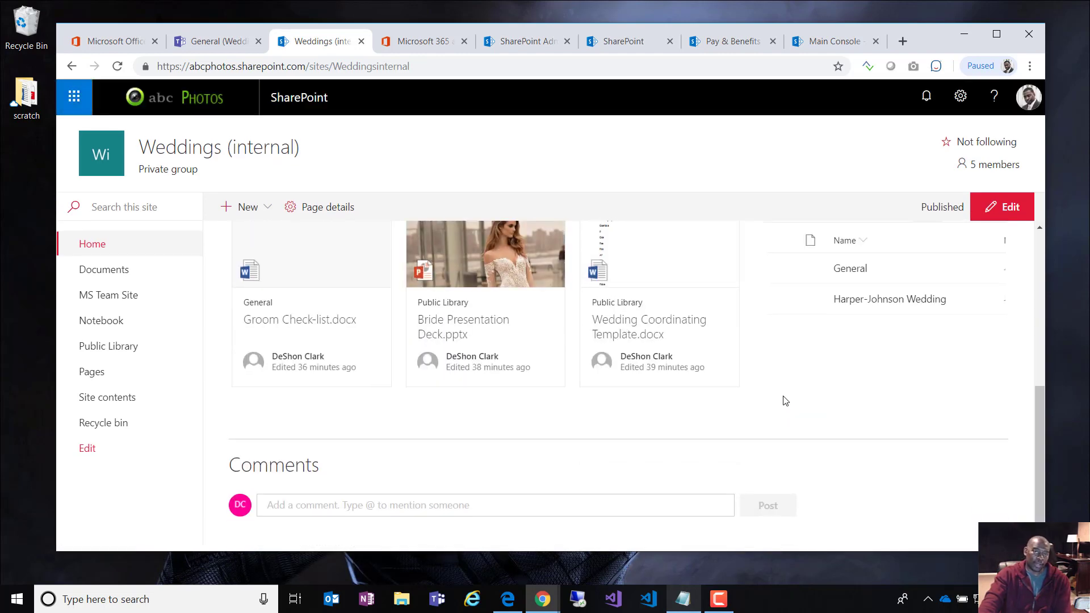
scroll(785, 401, up, 5)
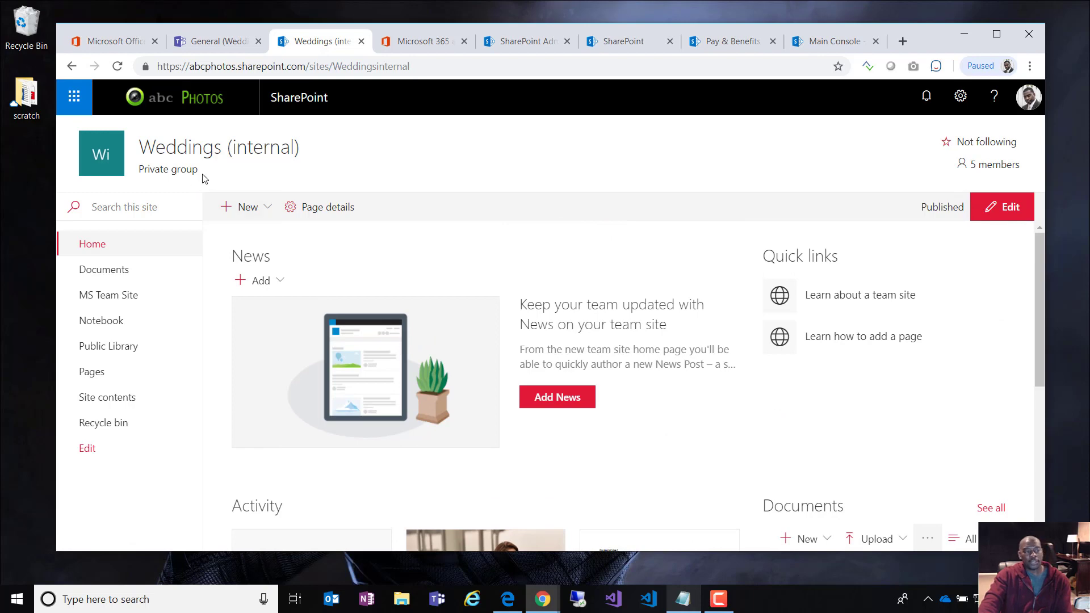
drag(198, 169, 160, 171)
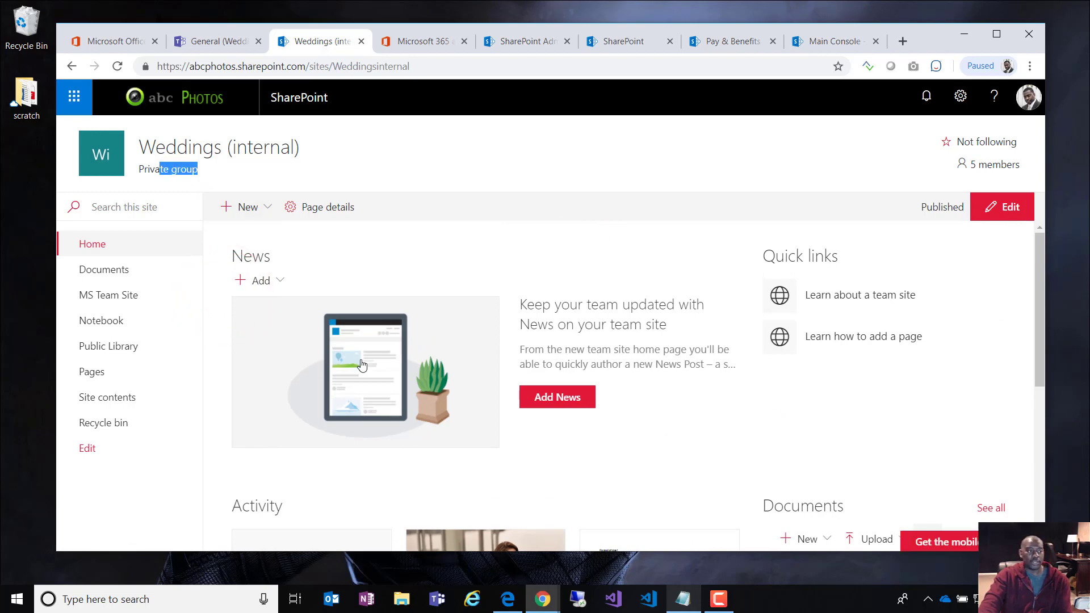
scroll(741, 436, down, 5)
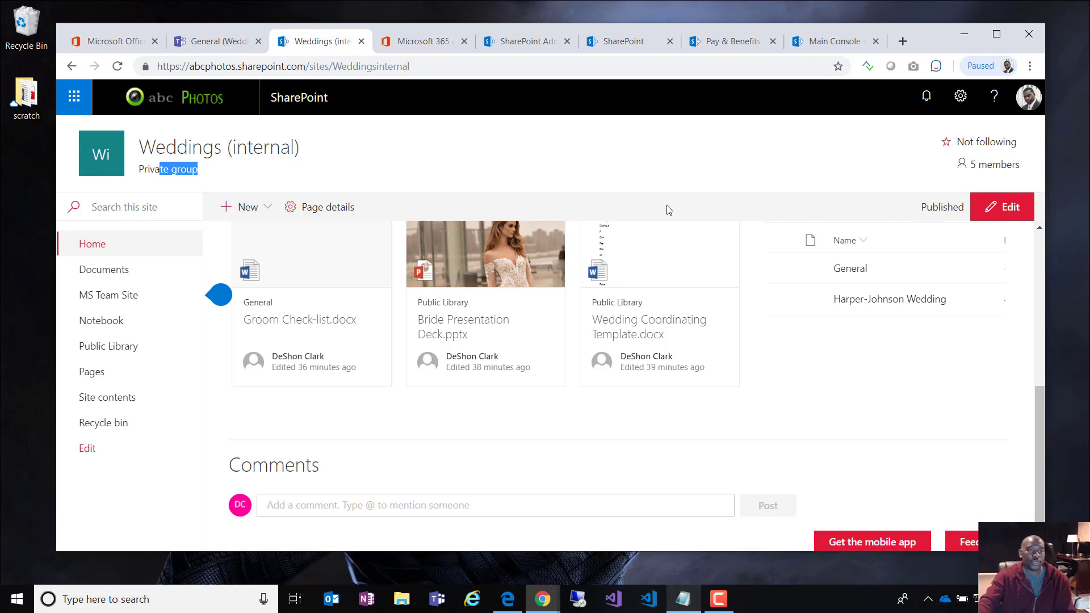
click(961, 97)
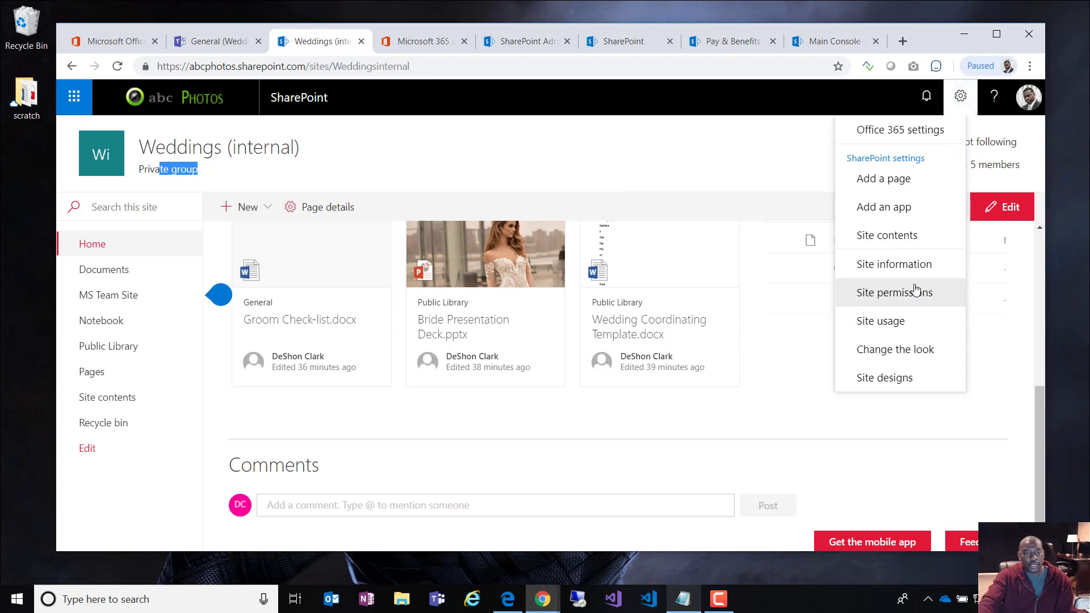
click(900, 349)
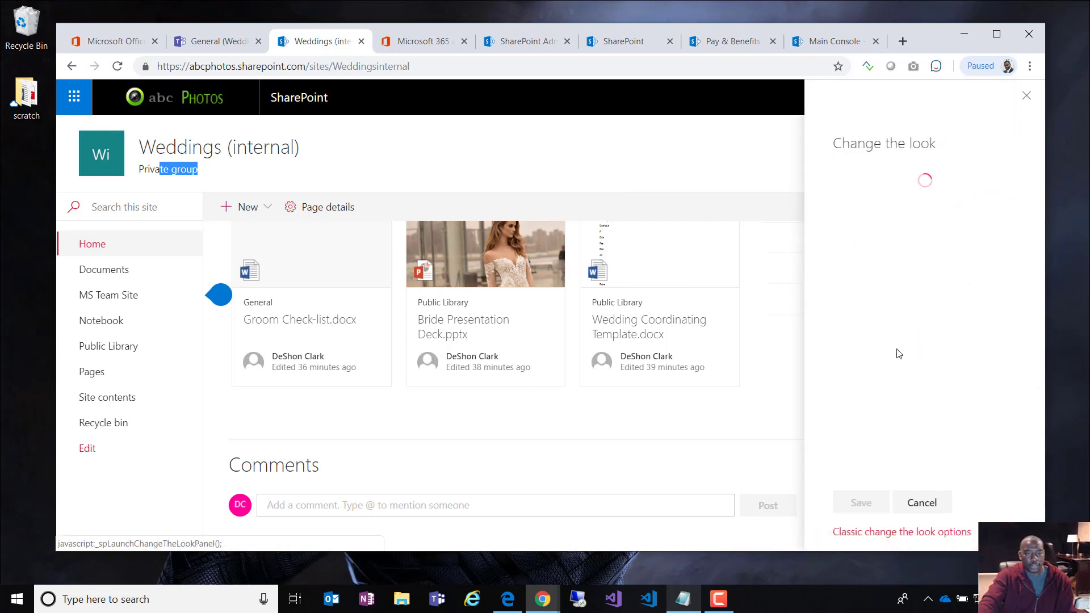
click(1027, 97)
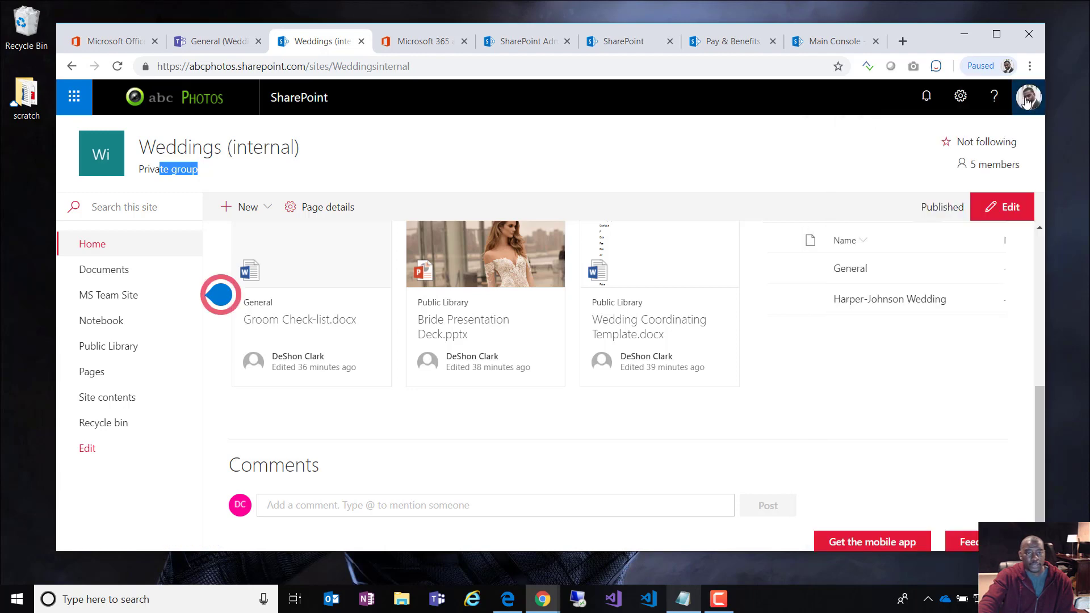
click(1027, 100)
click(961, 97)
click(902, 280)
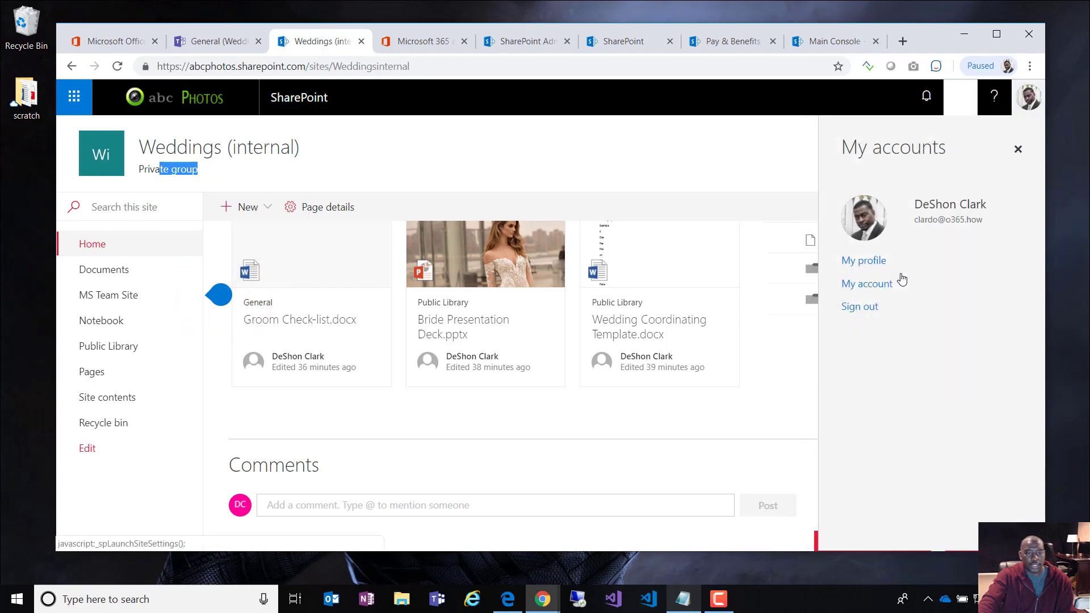
click(896, 481)
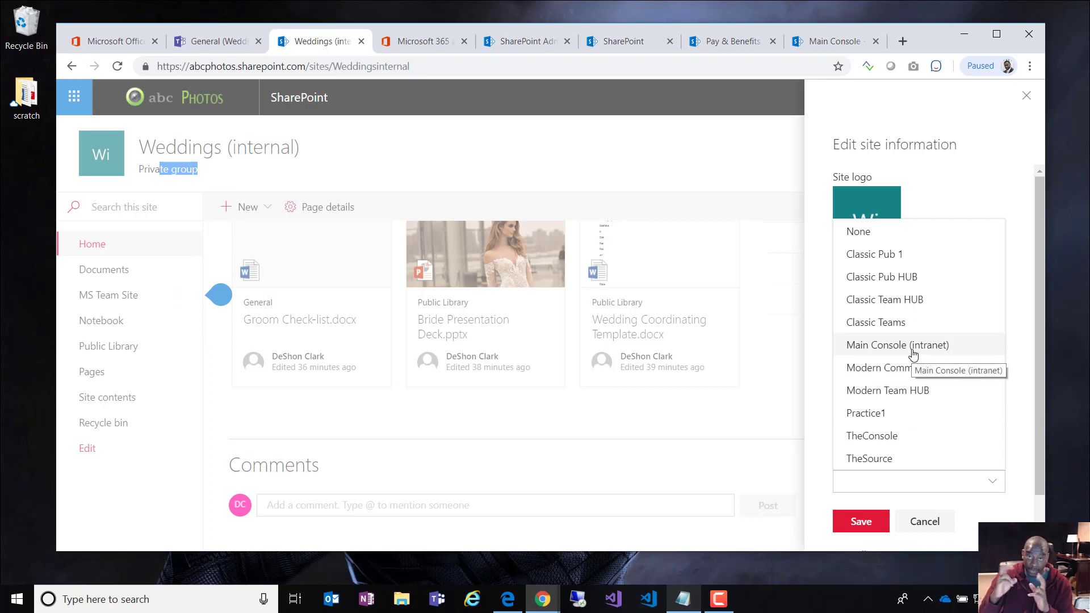
click(911, 347)
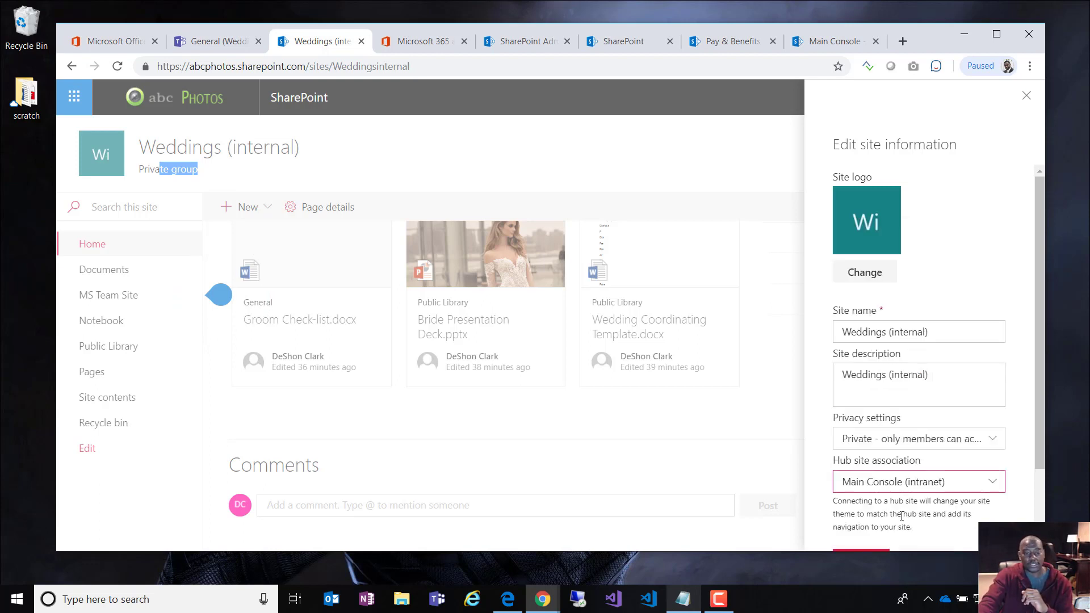
scroll(901, 516, down, 2)
click(861, 489)
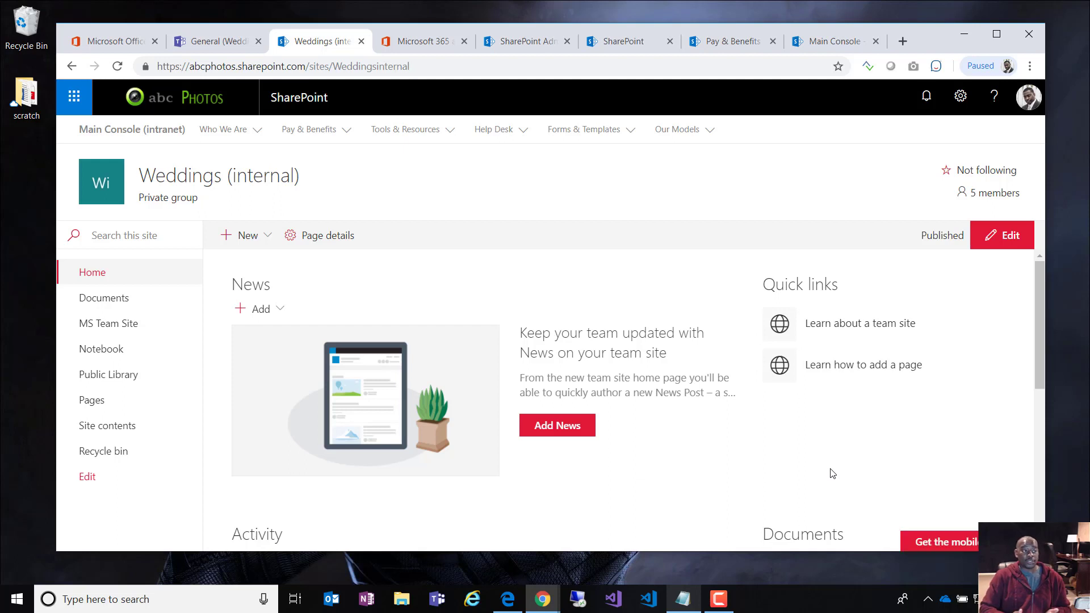
Step: Dismiss the Microsoft Teams tip and open the Public Library listing three wedding files
drag(209, 205, 155, 200)
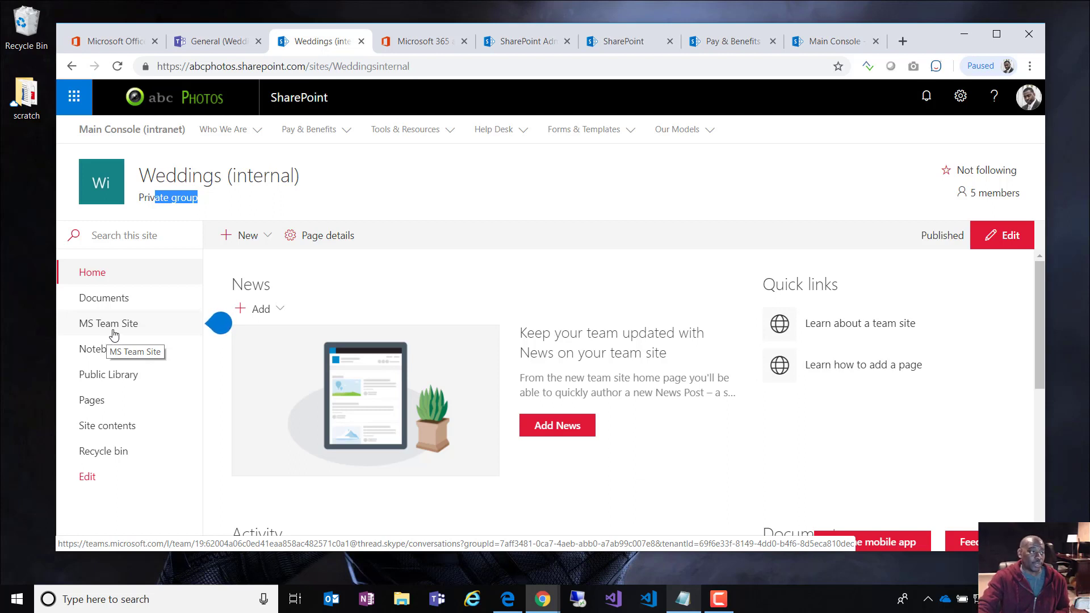
mouse_move(221, 324)
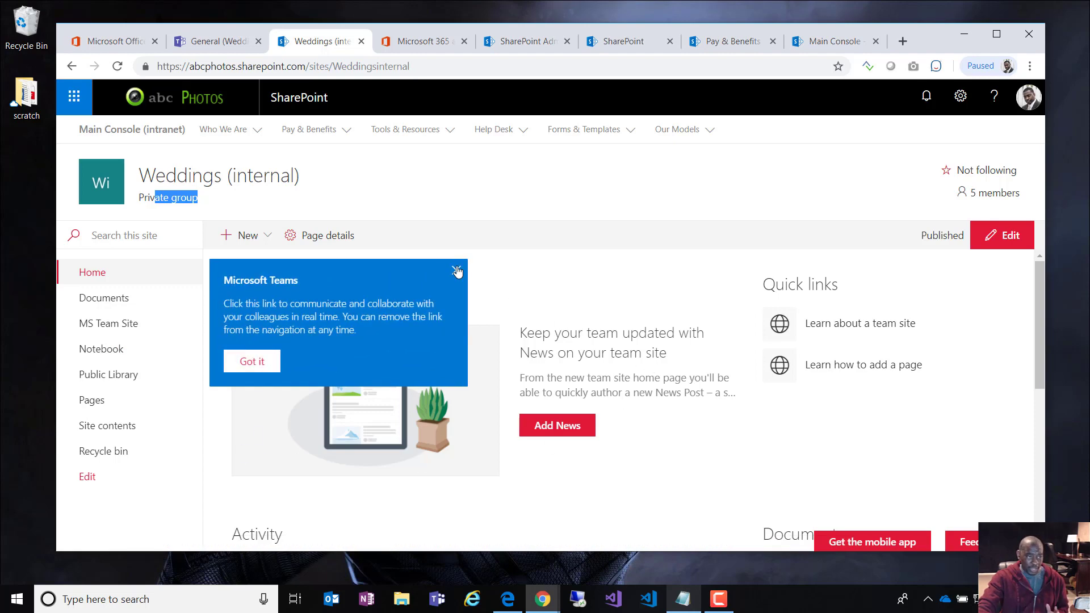
click(456, 270)
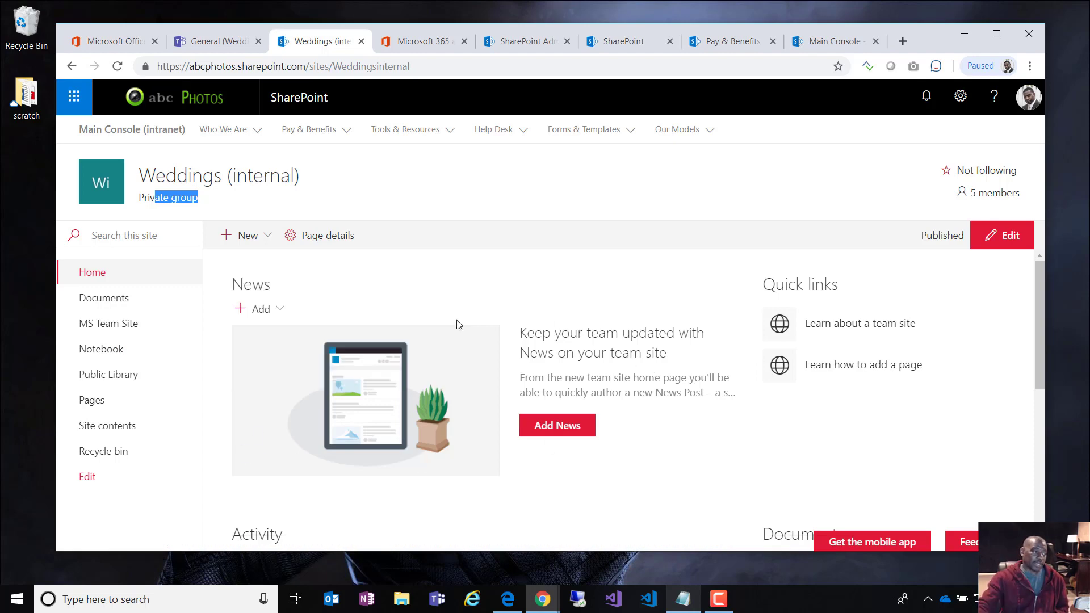
click(126, 376)
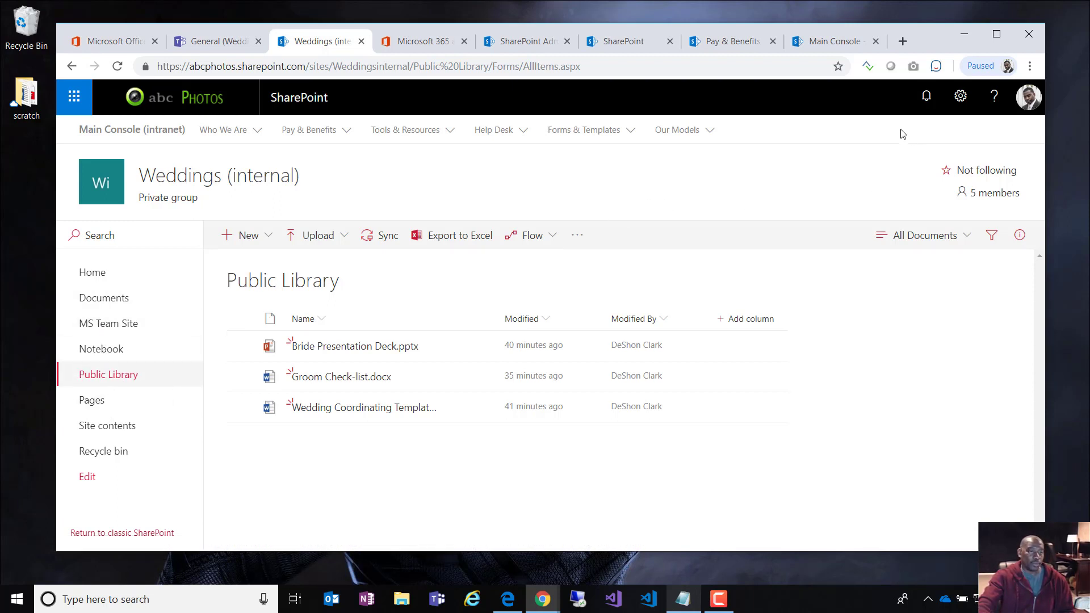
Step: Check Public Library permissions granting Everyone except external users Read, then bring the second user's window forward
click(960, 96)
click(926, 265)
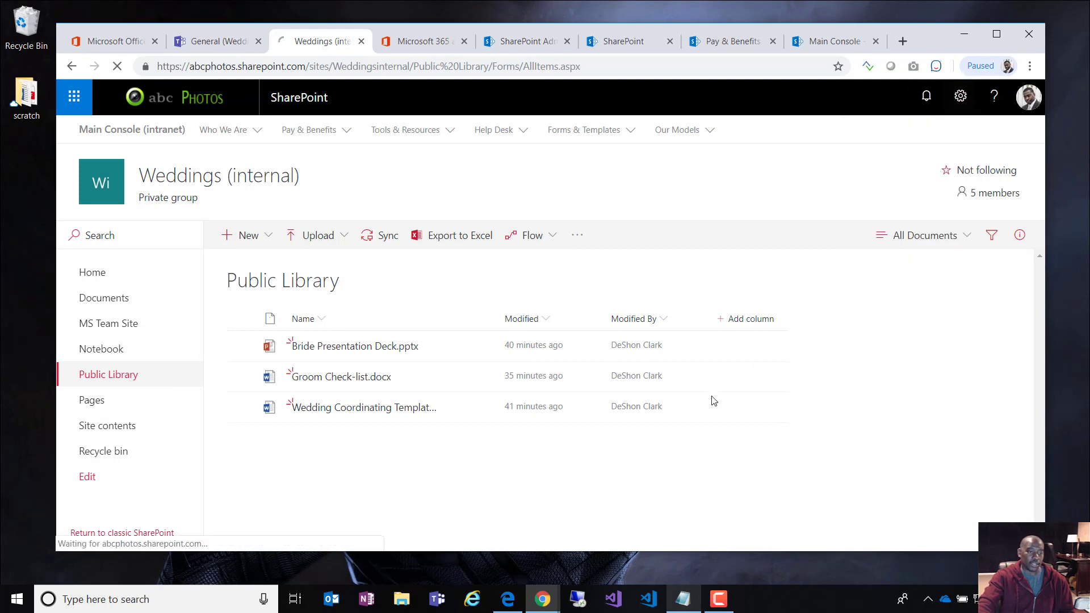
click(577, 363)
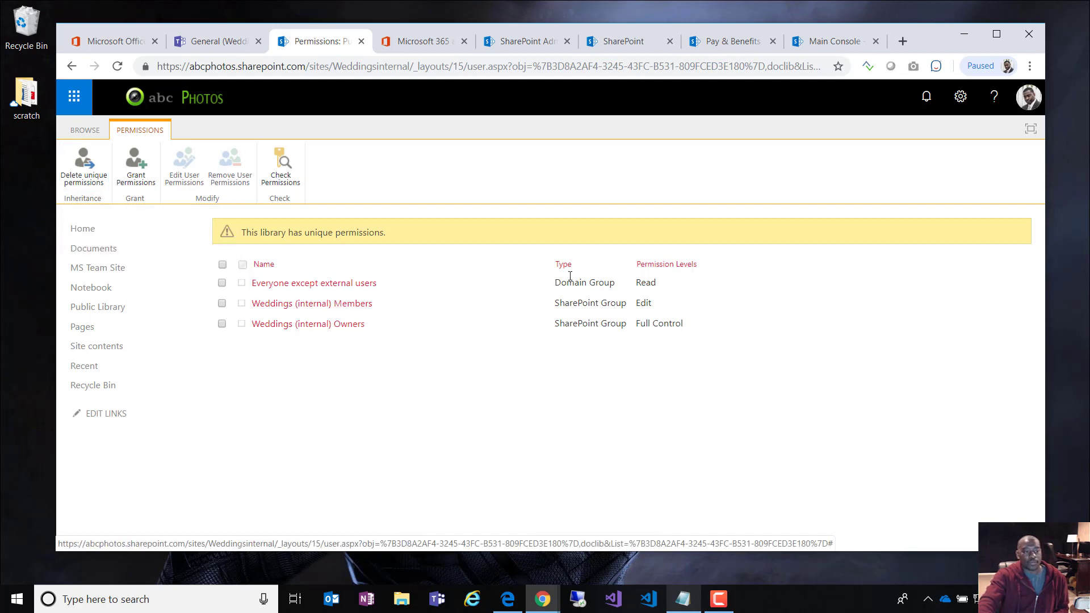
double_click(655, 284)
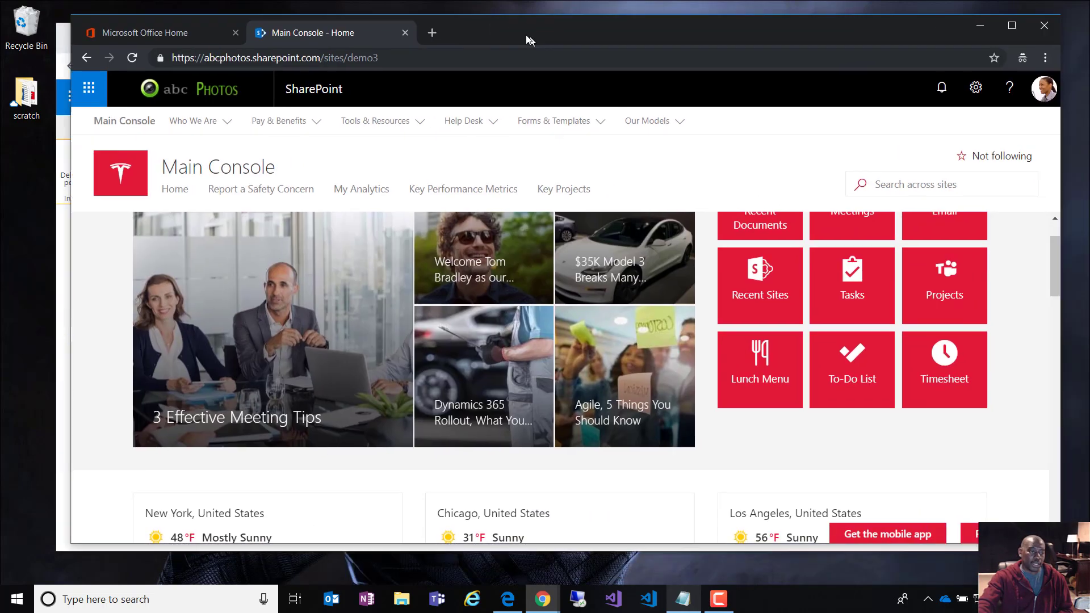
drag(526, 36, 630, 74)
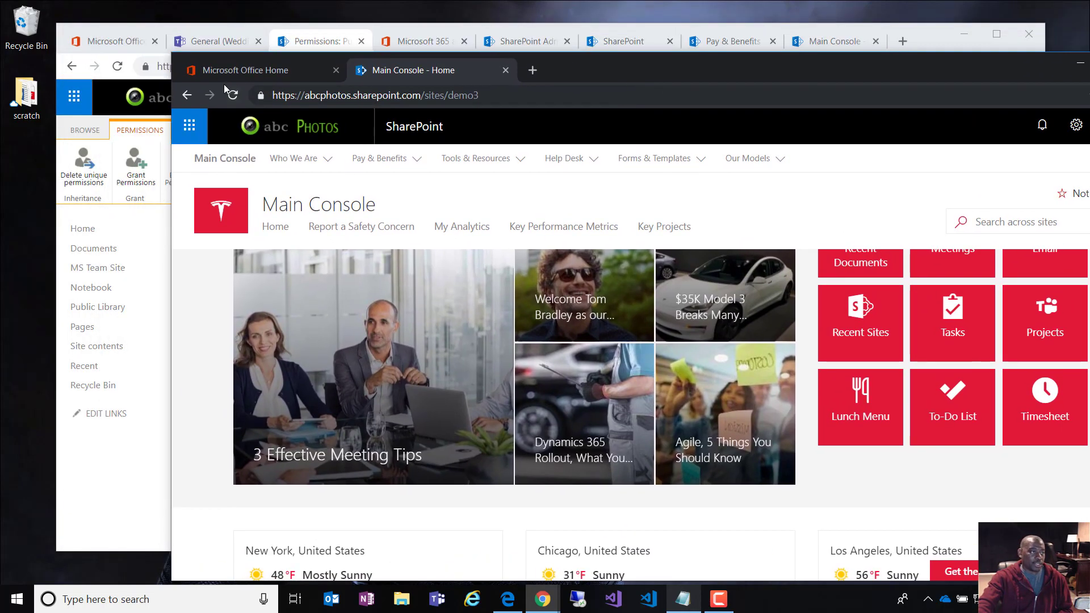
Step: As the second user, search Office 365 for 'bri' and open Bride Presentation Deck.pptx read-only in PowerPoint Online
click(266, 71)
click(614, 128)
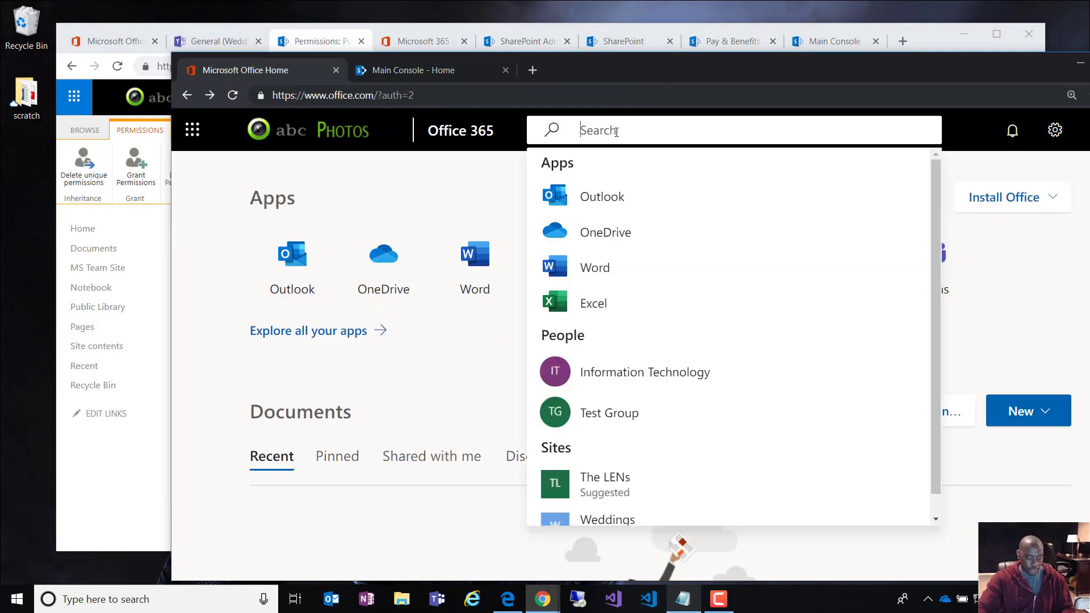
text(brjde)
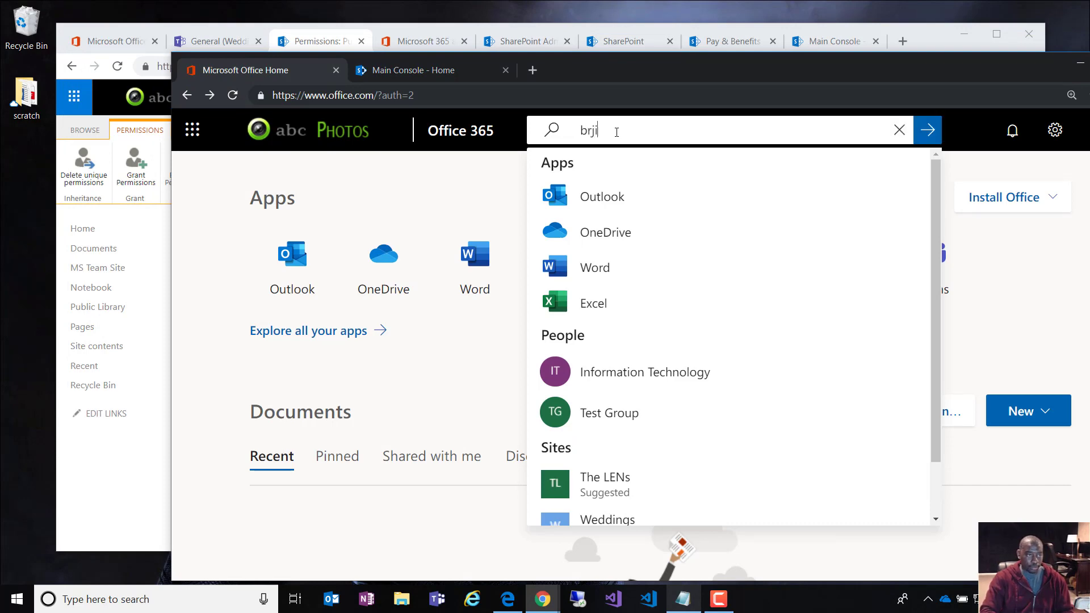
key(BackSpace)
key(BackSpace)
key(BackSpace)
text(i)
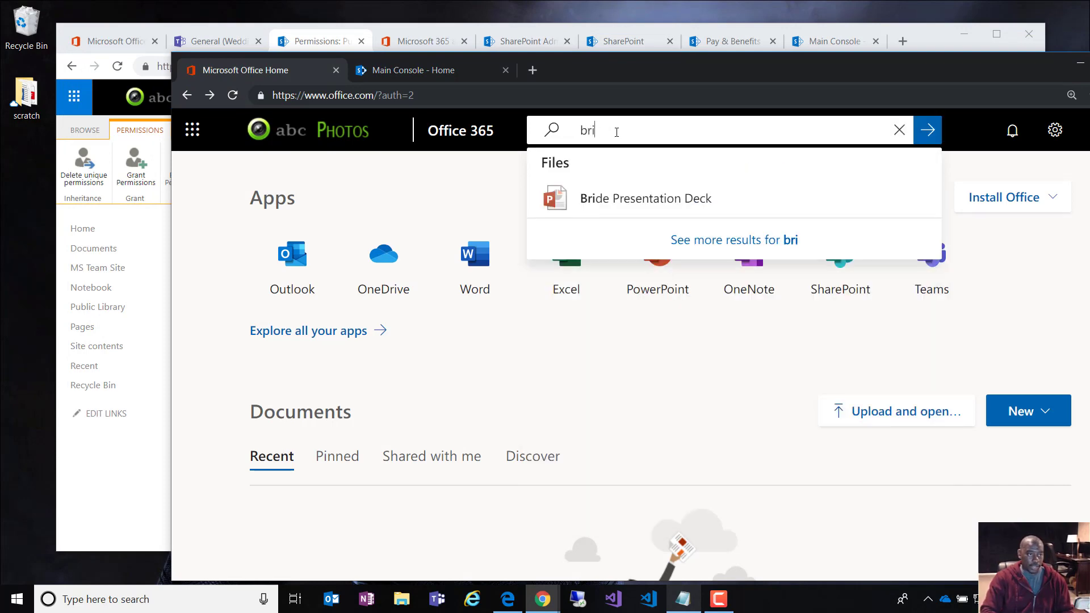
click(647, 195)
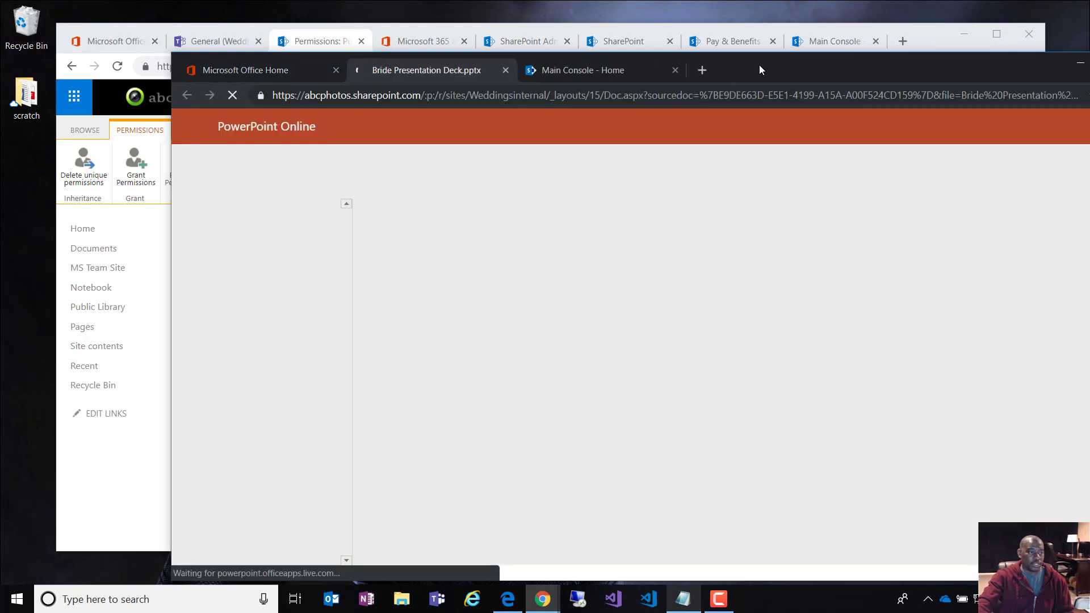
drag(760, 66, 1089, 77)
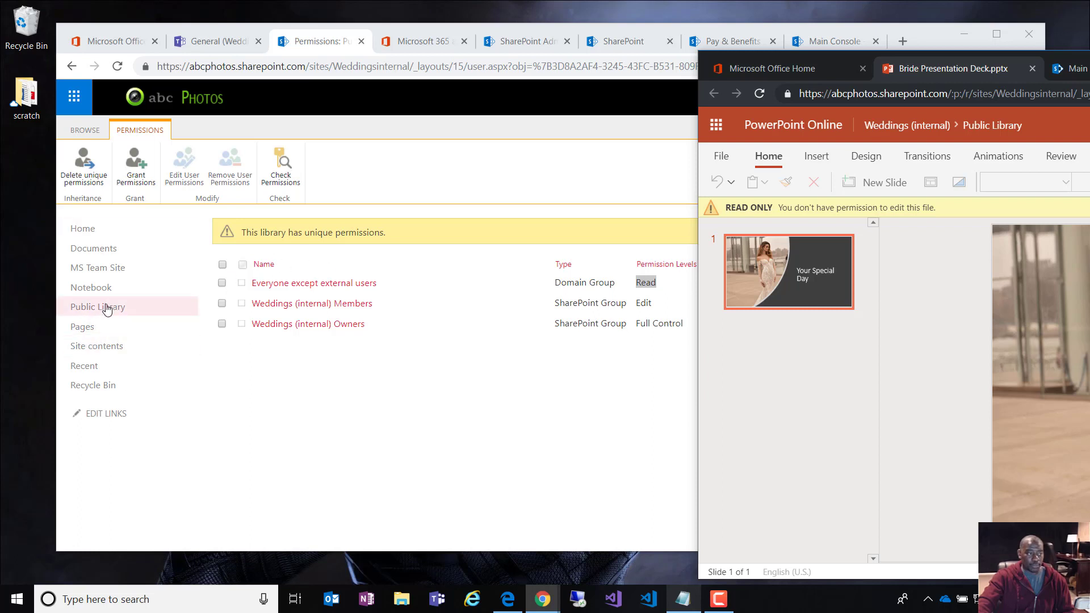
Step: Go back to the Public Library and launch the site's MS Team Site in Teams
click(98, 306)
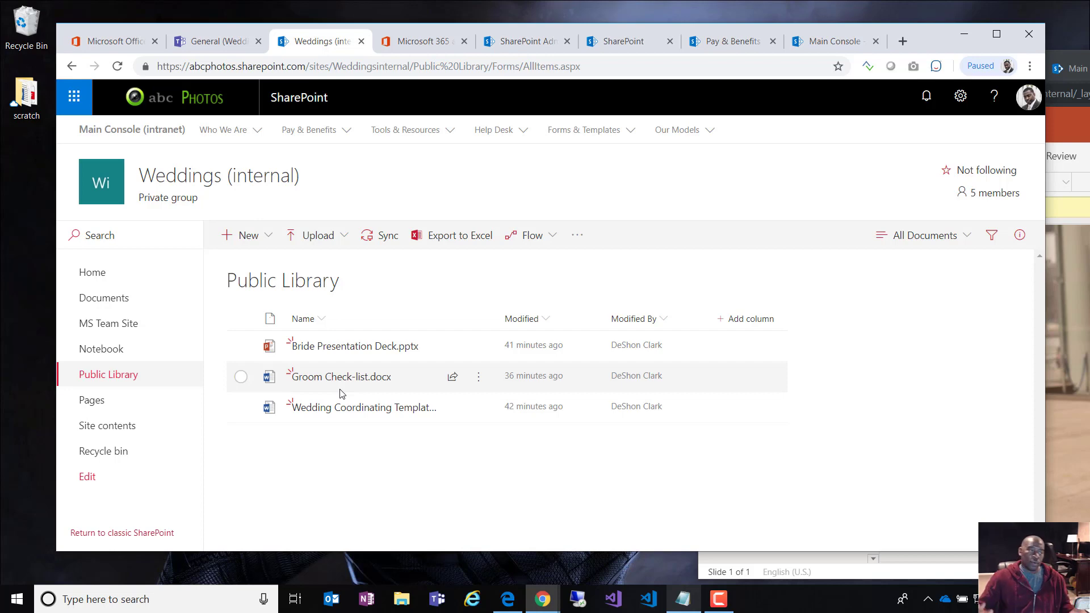
click(119, 329)
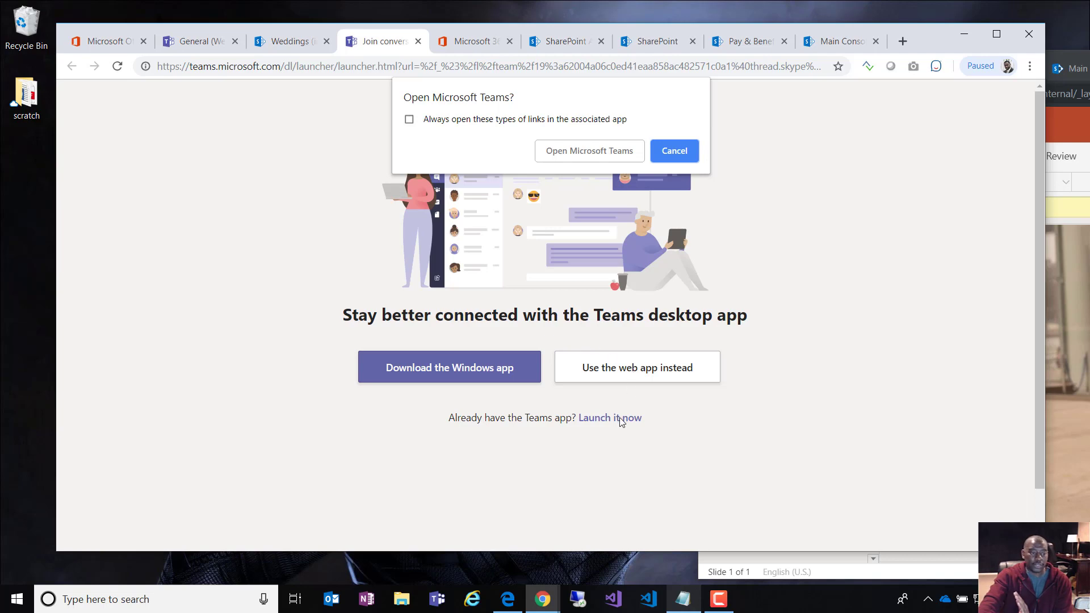
Step: Continue in the Teams web app and show the Weddings (internal) General channel's Files
click(665, 153)
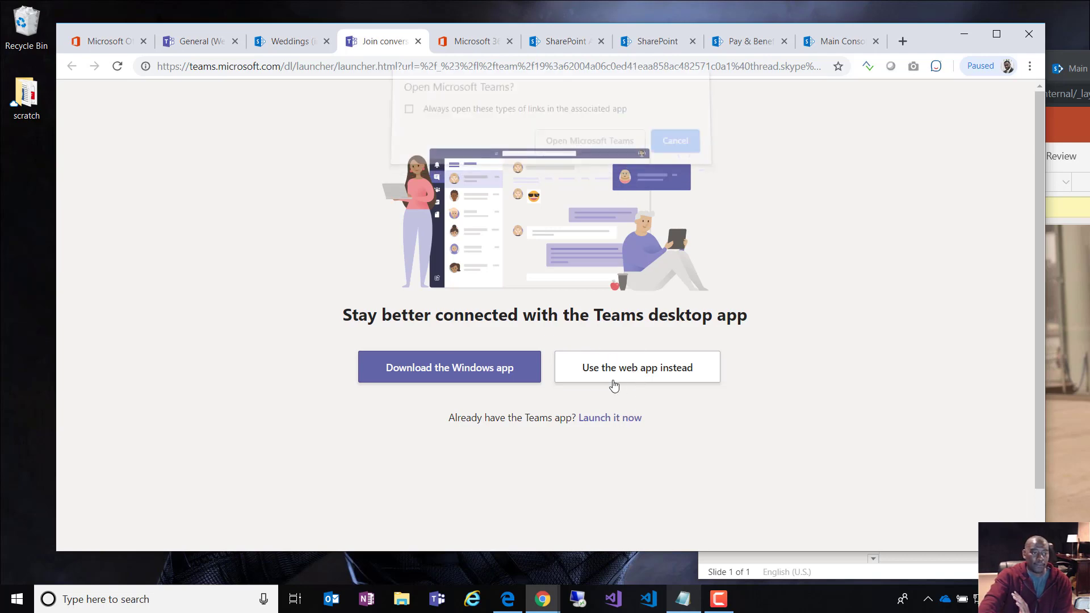
click(618, 394)
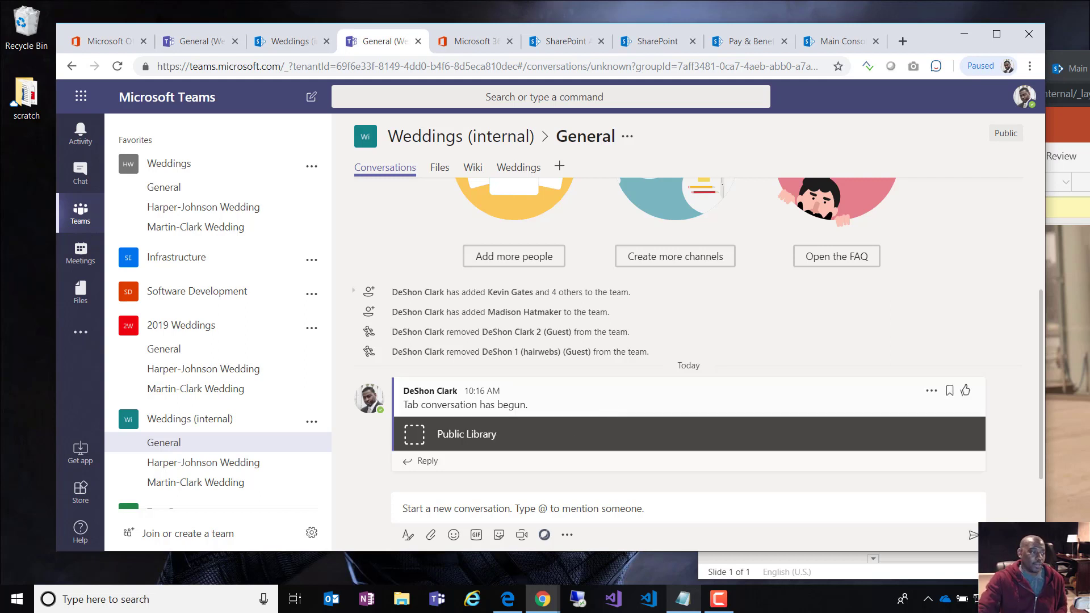
click(232, 464)
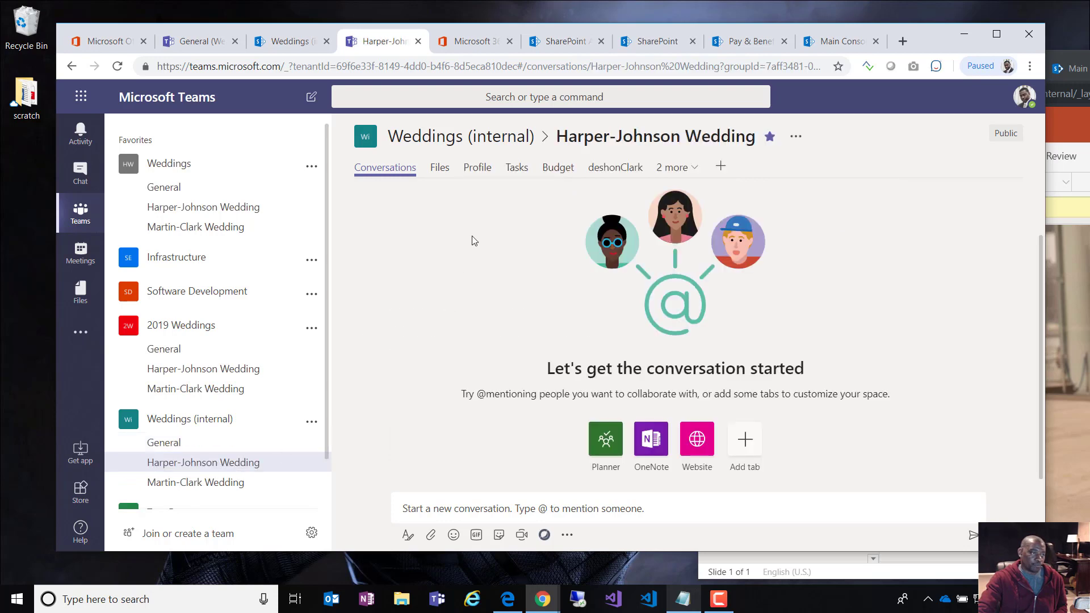
click(439, 168)
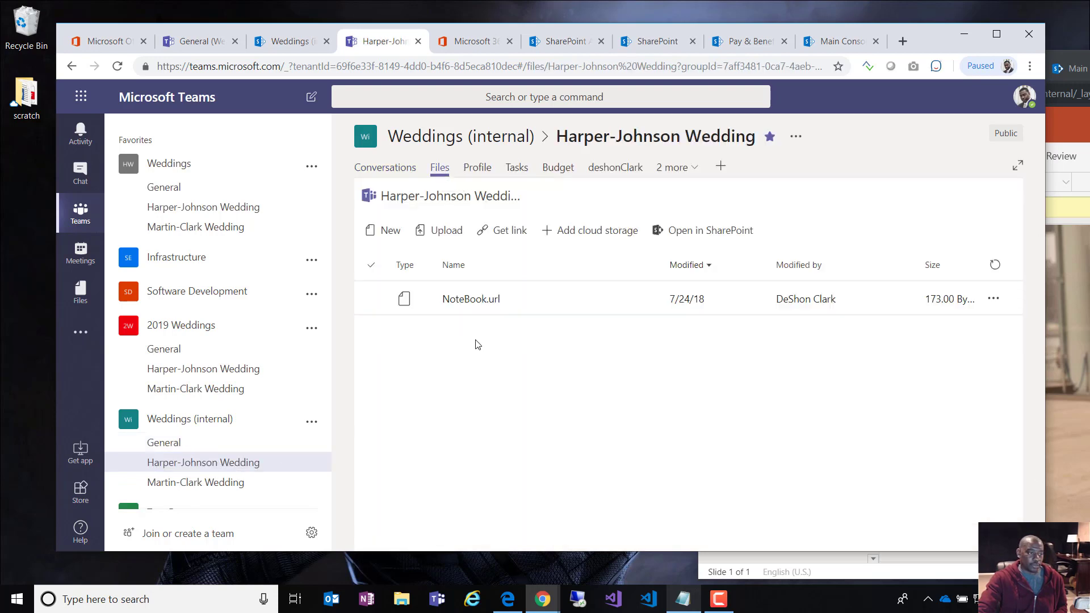
click(176, 443)
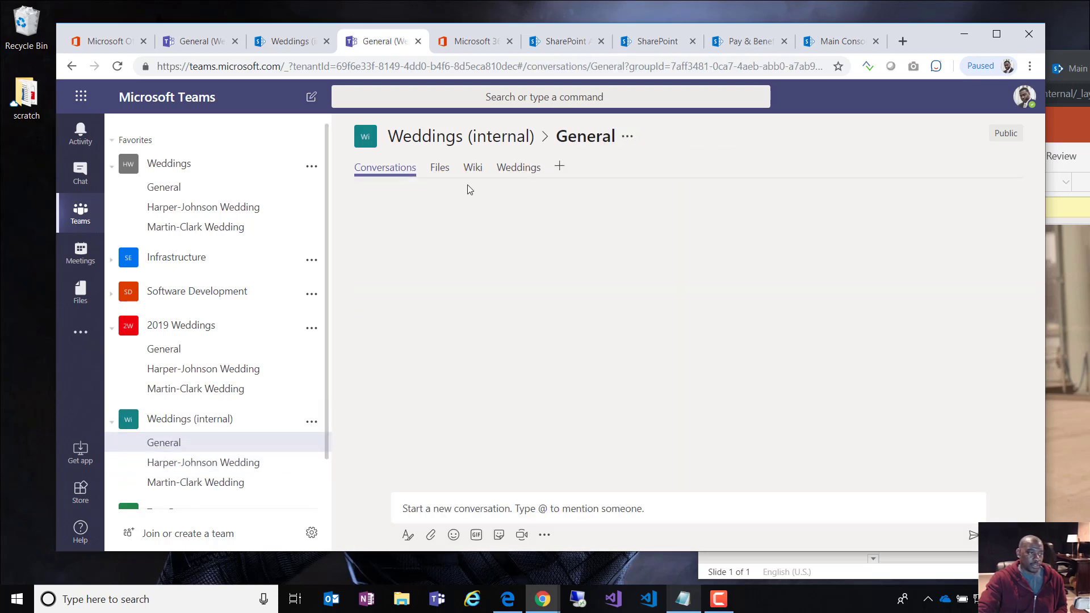
click(440, 168)
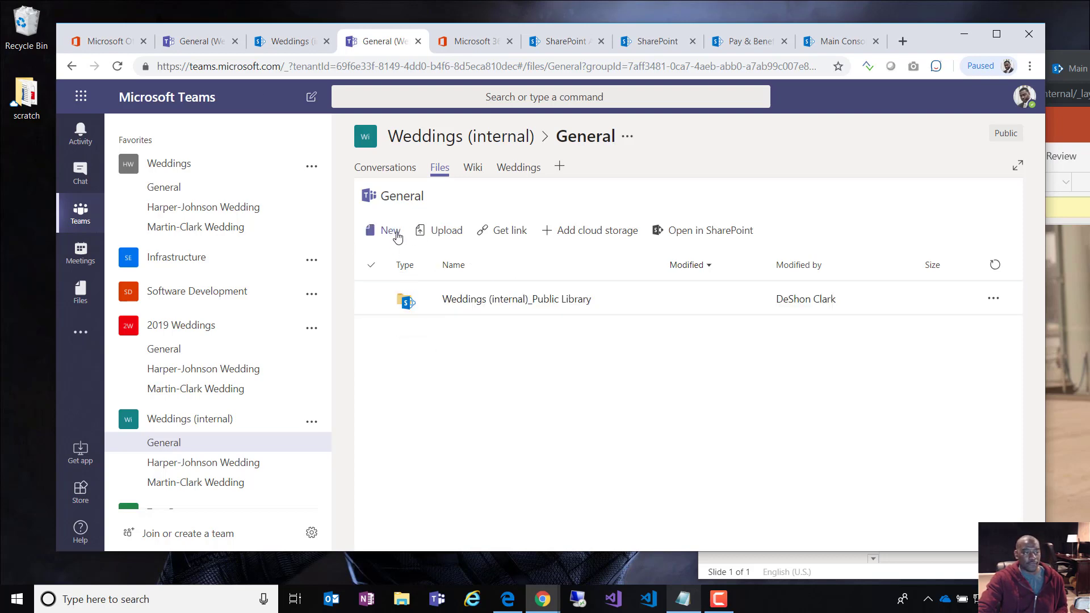
Step: Create a new Word document named sample-private in the General channel files
click(395, 233)
click(437, 282)
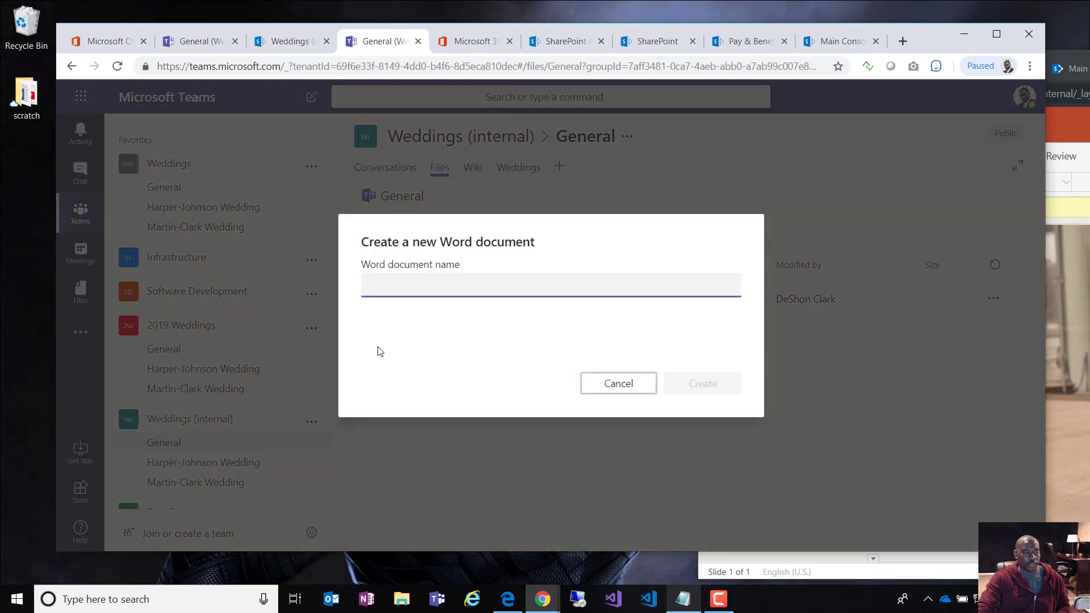
text(samle )
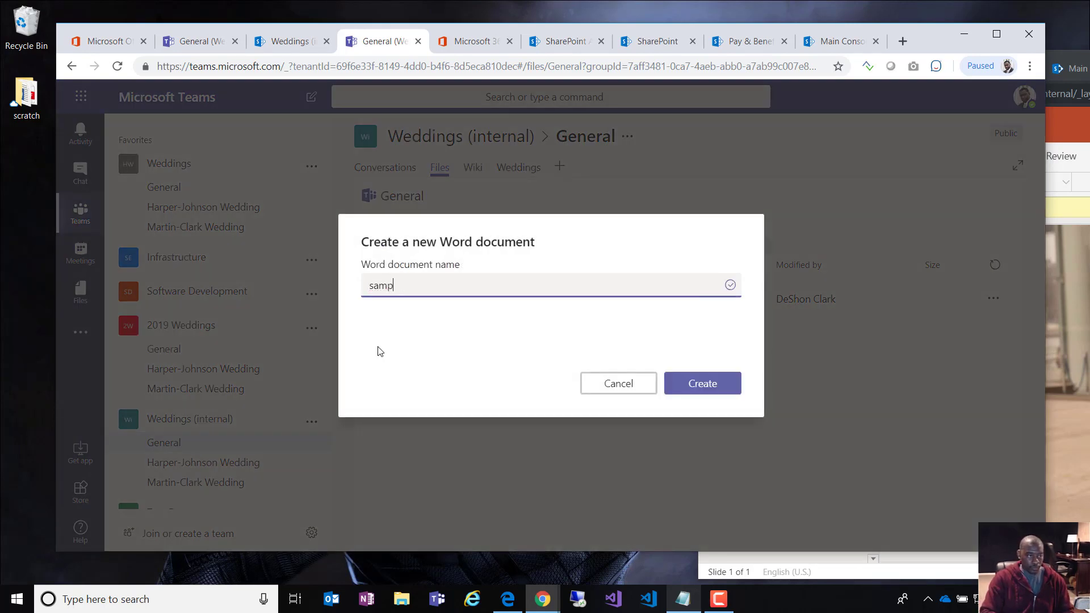
text(-private)
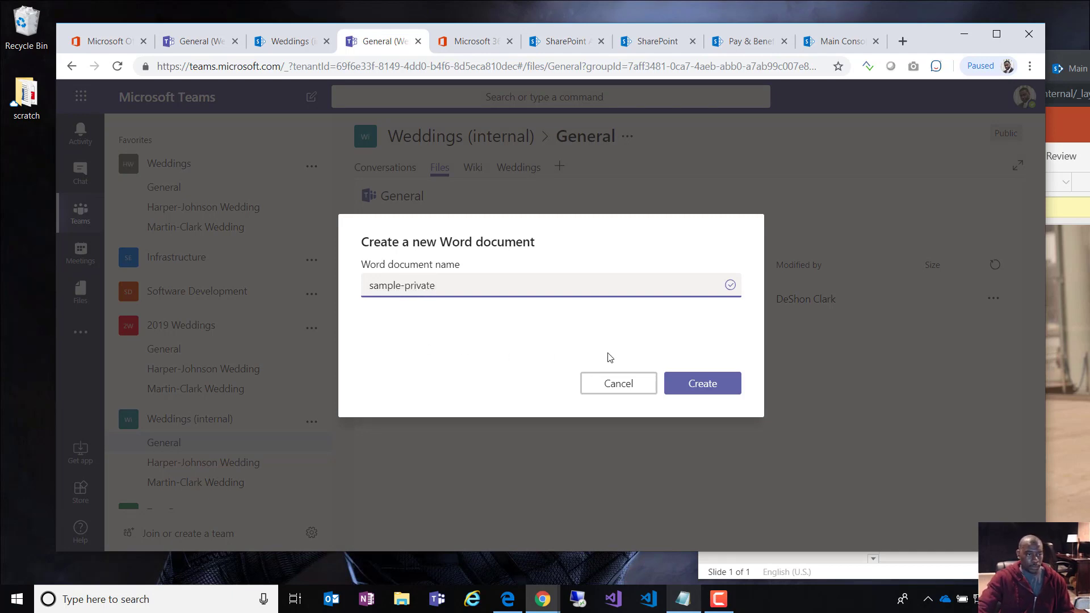
click(673, 385)
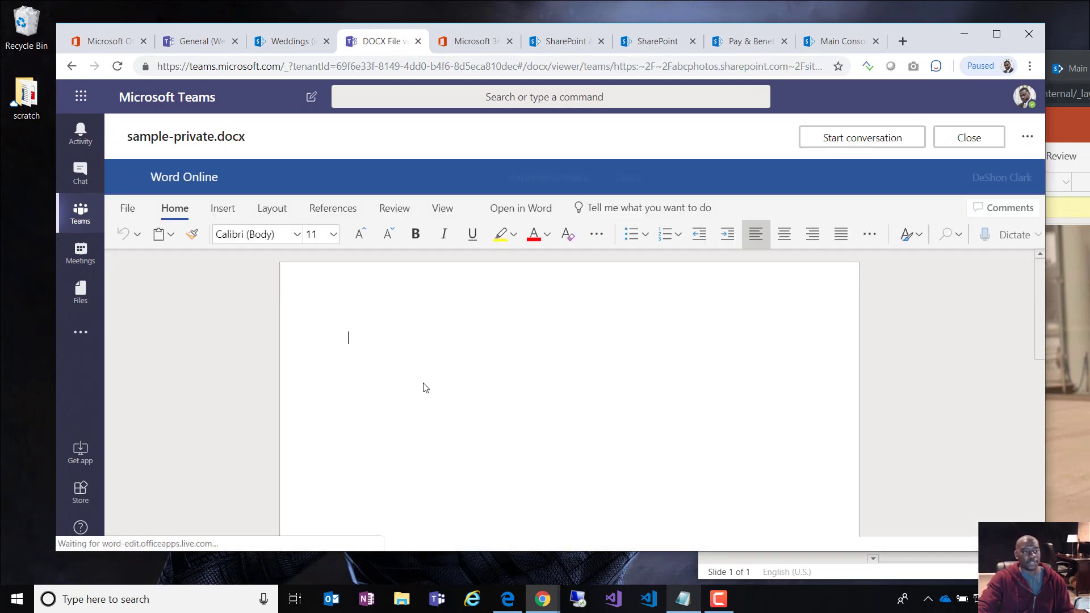
Step: Type a few lines of test text into sample-private.docx and close it
click(714, 335)
key(Return)
text(fgd)
key(Return)
text(sg)
key(Return)
text(fsd g fds gfds g fds gfds gfd s)
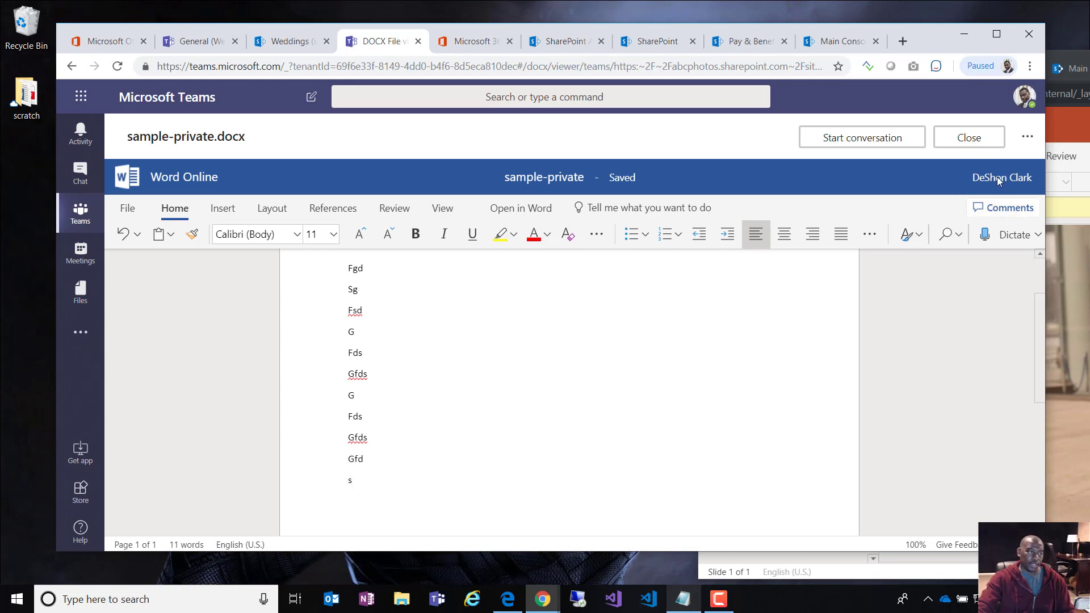
click(976, 140)
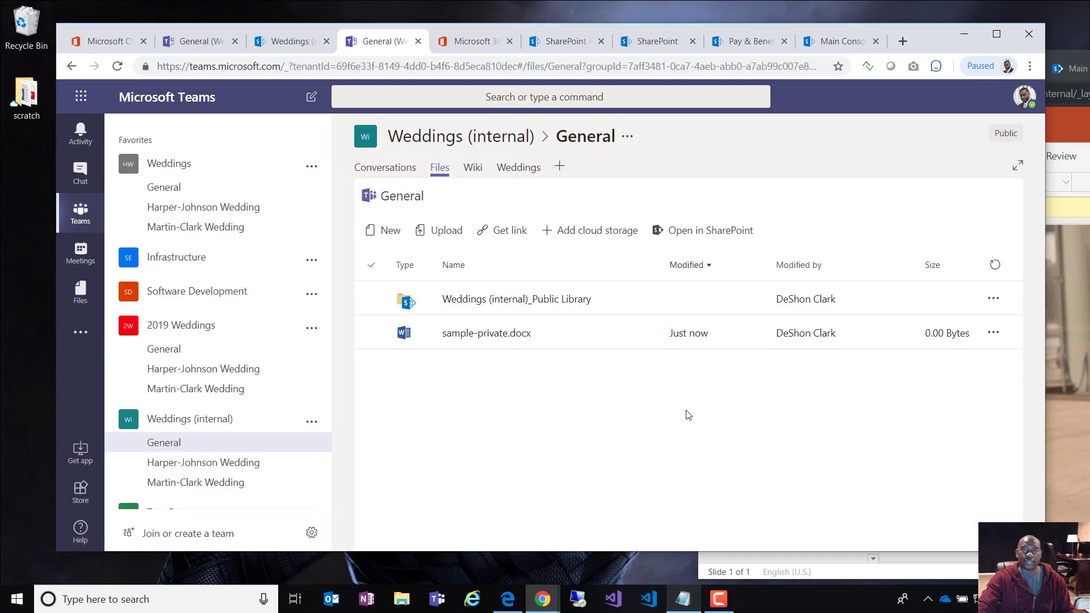
Step: Move sample-private.docx into the Weddings (internal)_Public Library folder, then open that folder
click(492, 345)
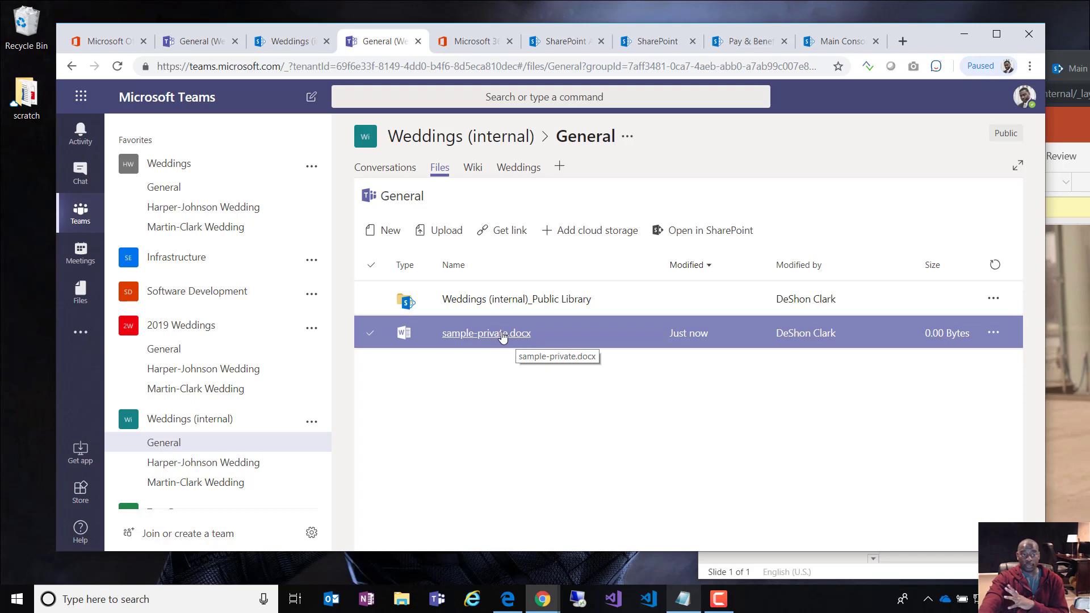
click(579, 332)
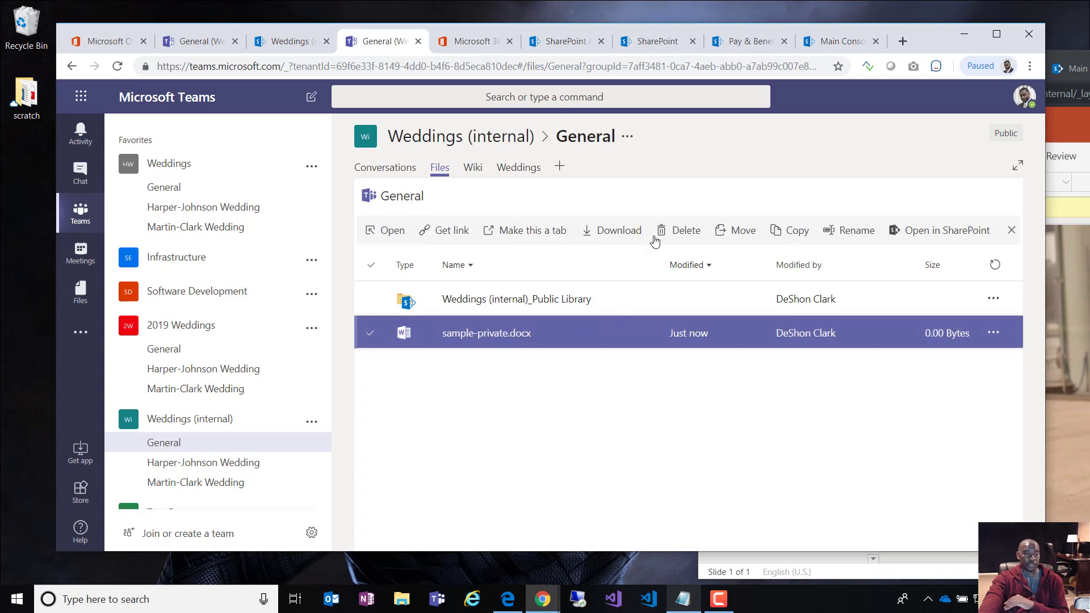
click(741, 233)
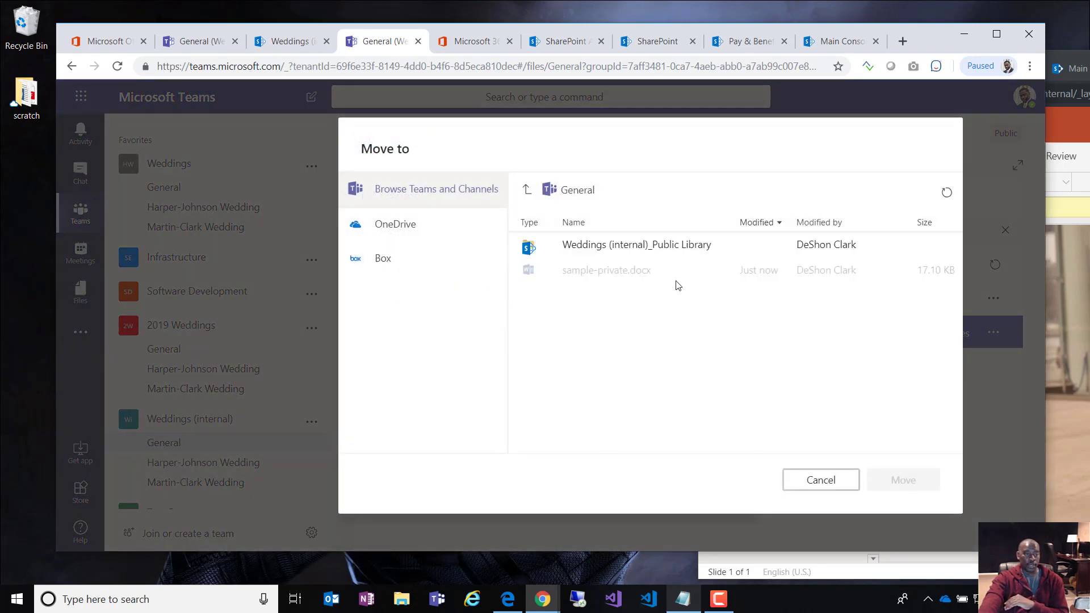
click(625, 244)
click(902, 483)
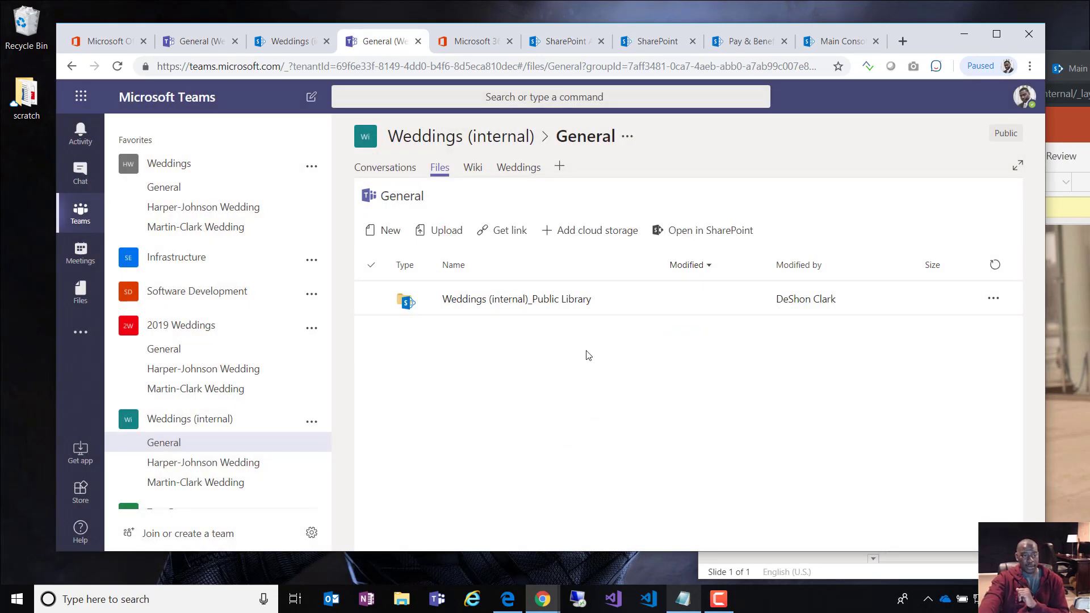
click(561, 299)
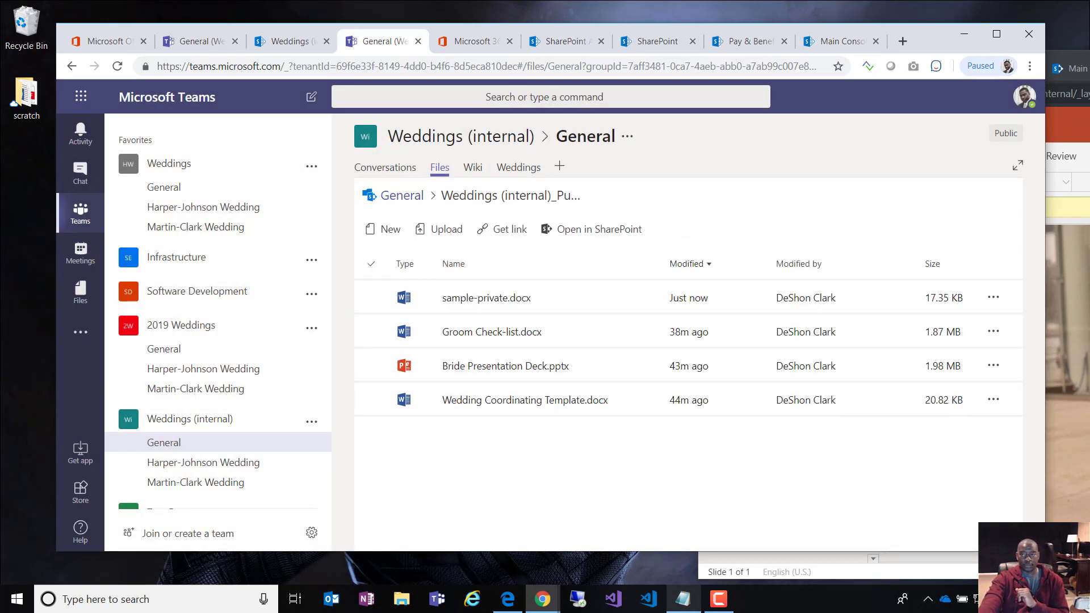
Step: In the second user's browser, open sample-private.docx from the Weddings (internal) Public Library
drag(1088, 64, 884, 50)
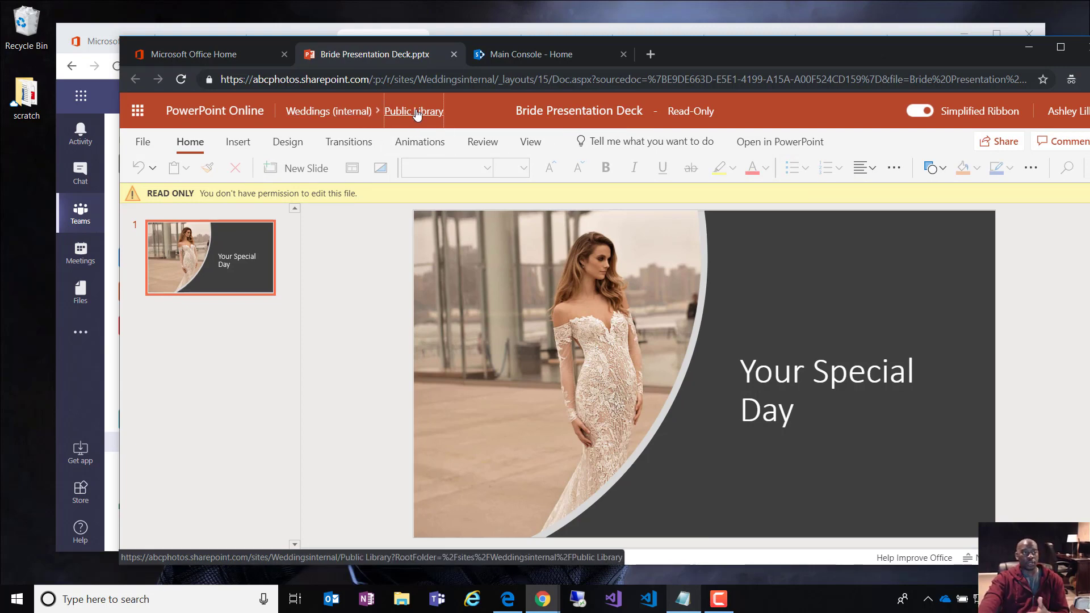
click(416, 112)
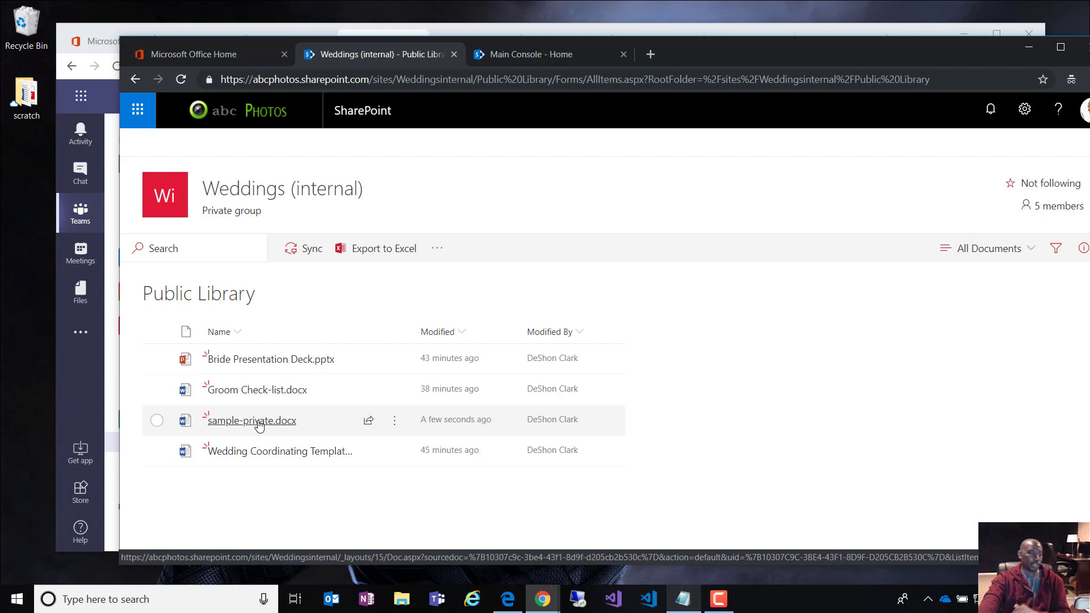
click(262, 425)
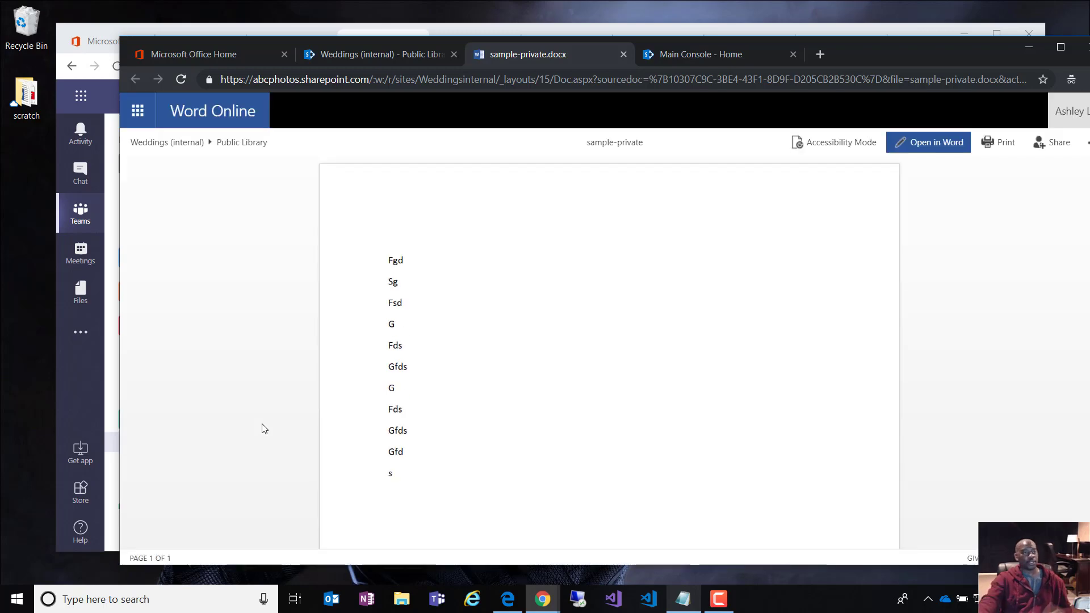
drag(867, 54, 1089, 61)
click(578, 413)
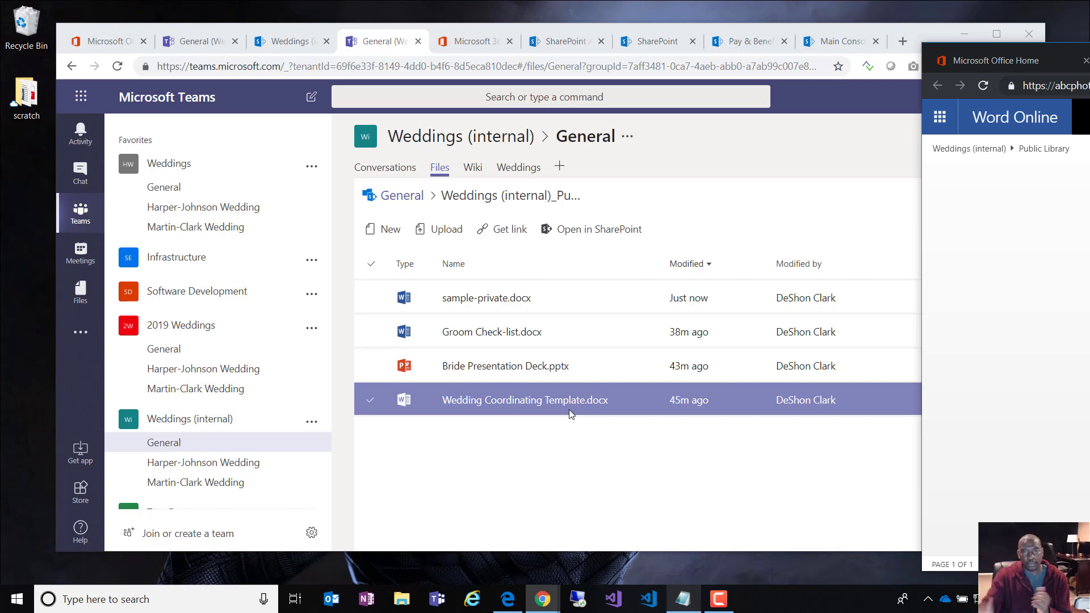
click(554, 402)
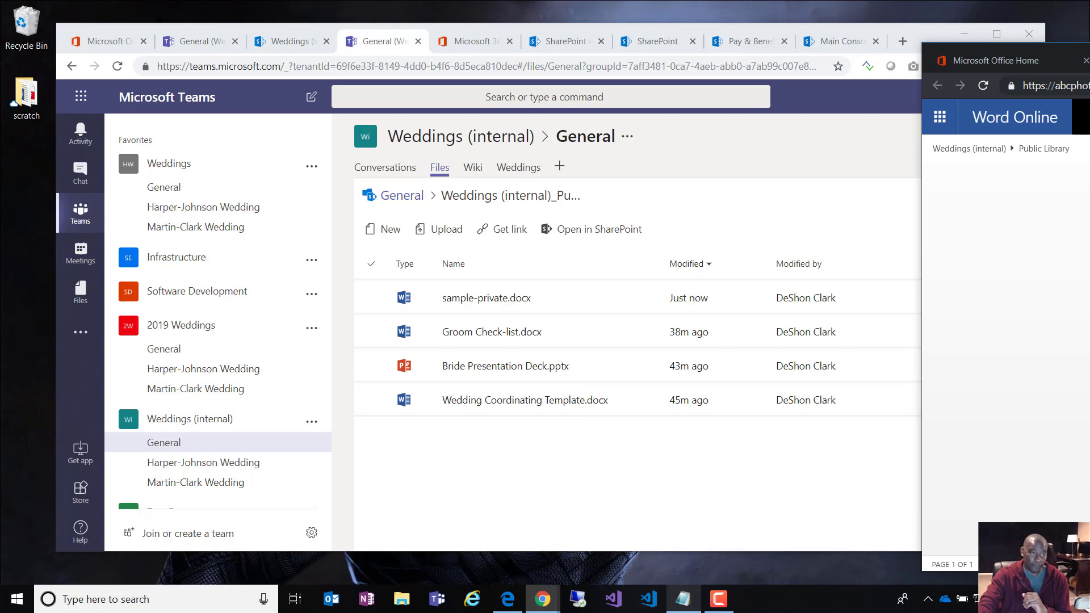
click(525, 355)
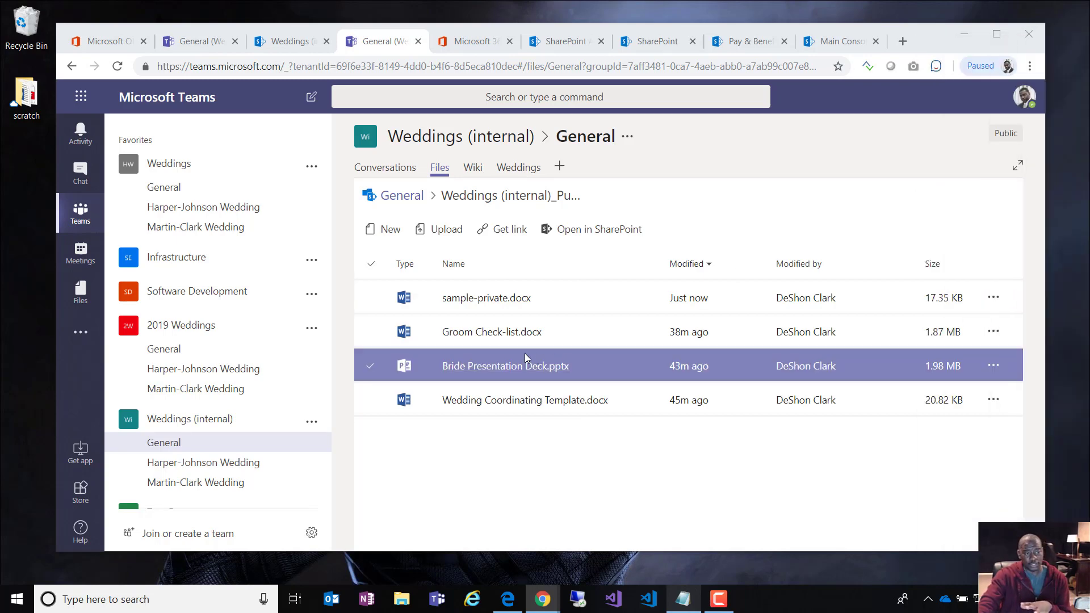
click(402, 195)
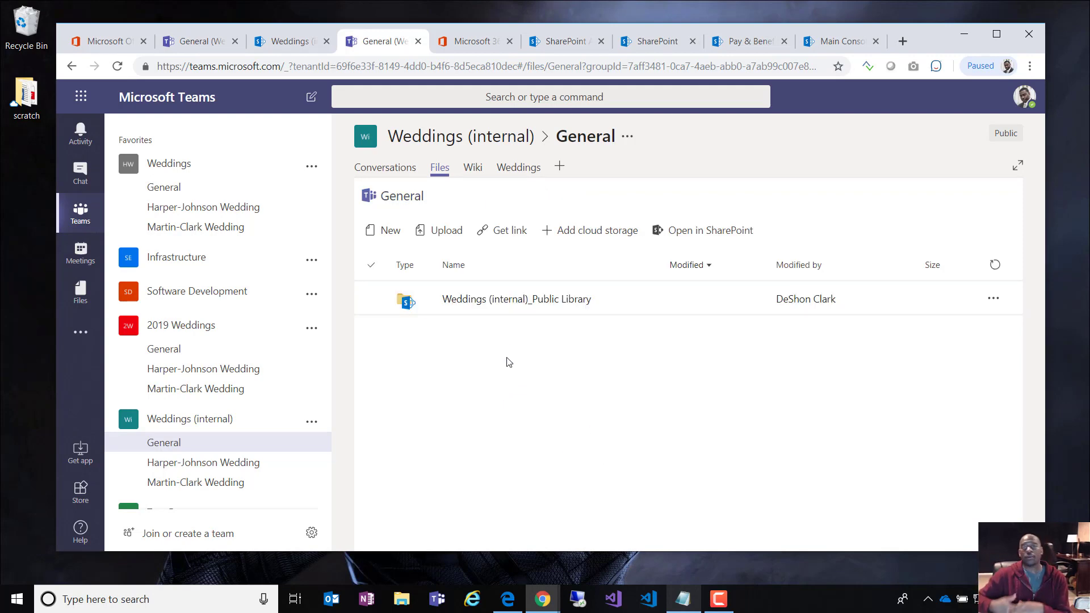
click(515, 304)
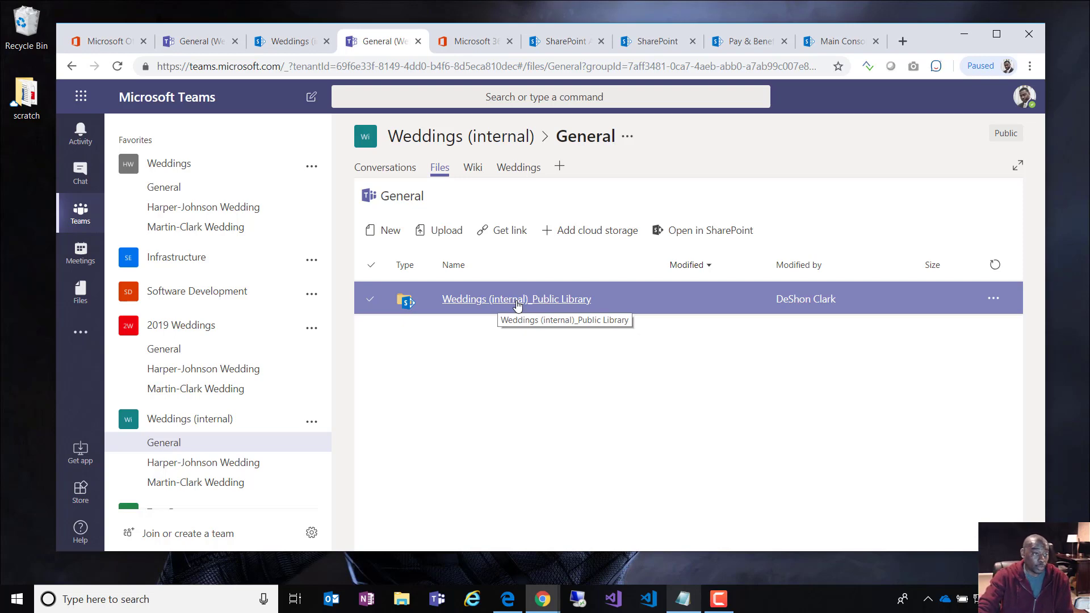
click(516, 305)
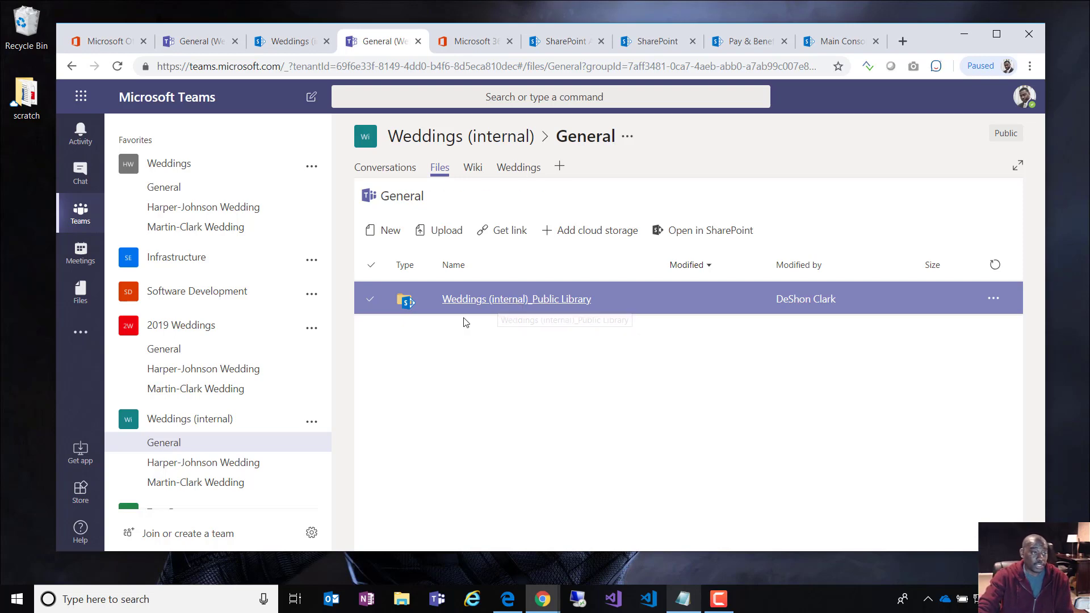
Step: Create a Sample 123 folder in Teams, then view the Public Library in the second user's browser
click(392, 233)
click(429, 259)
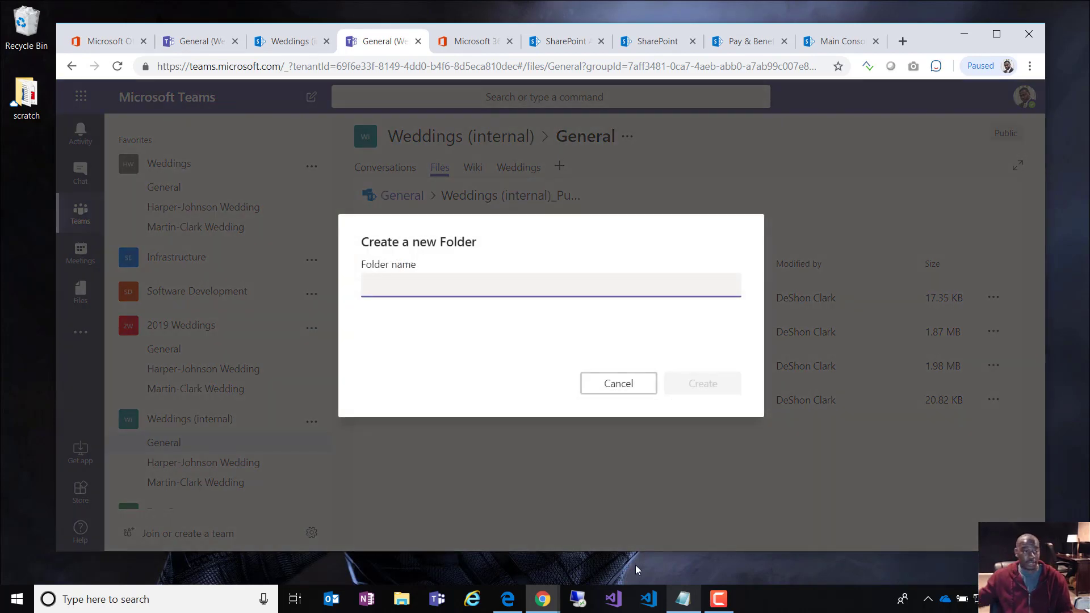
text(Sample )
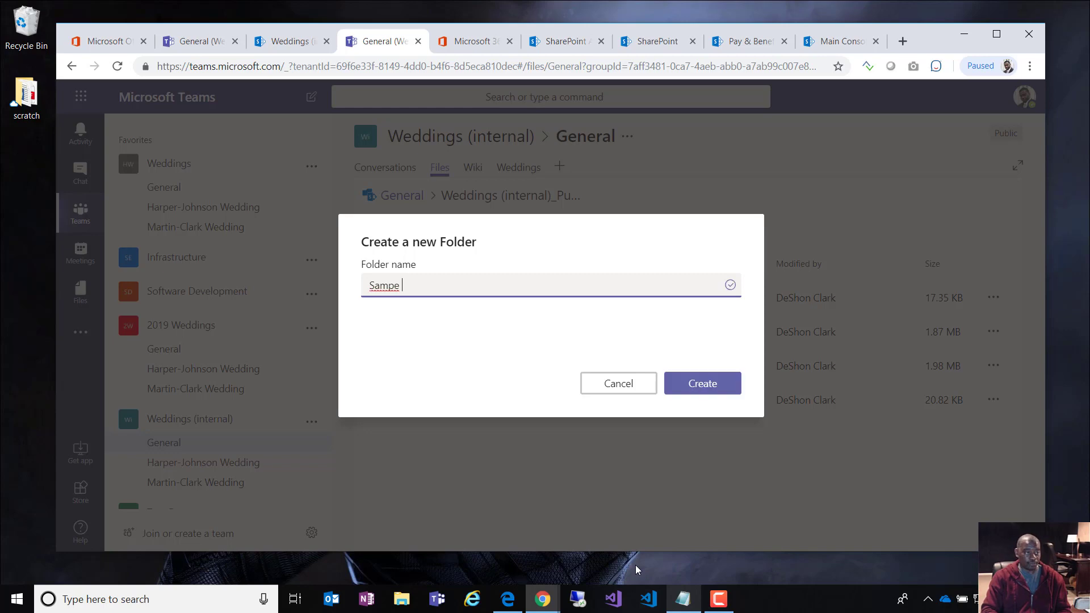
text(123)
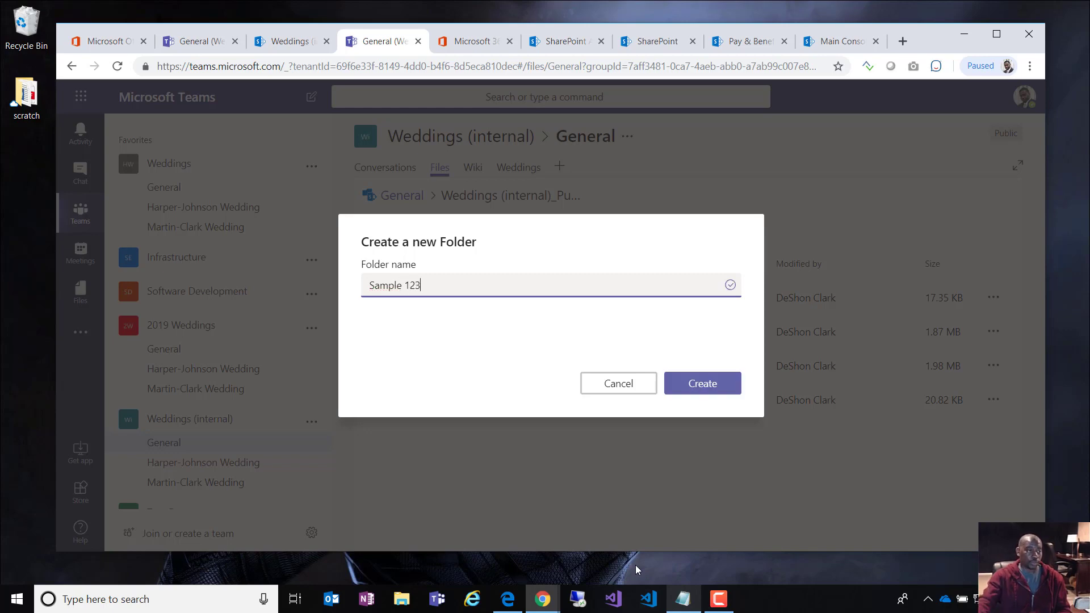
click(712, 384)
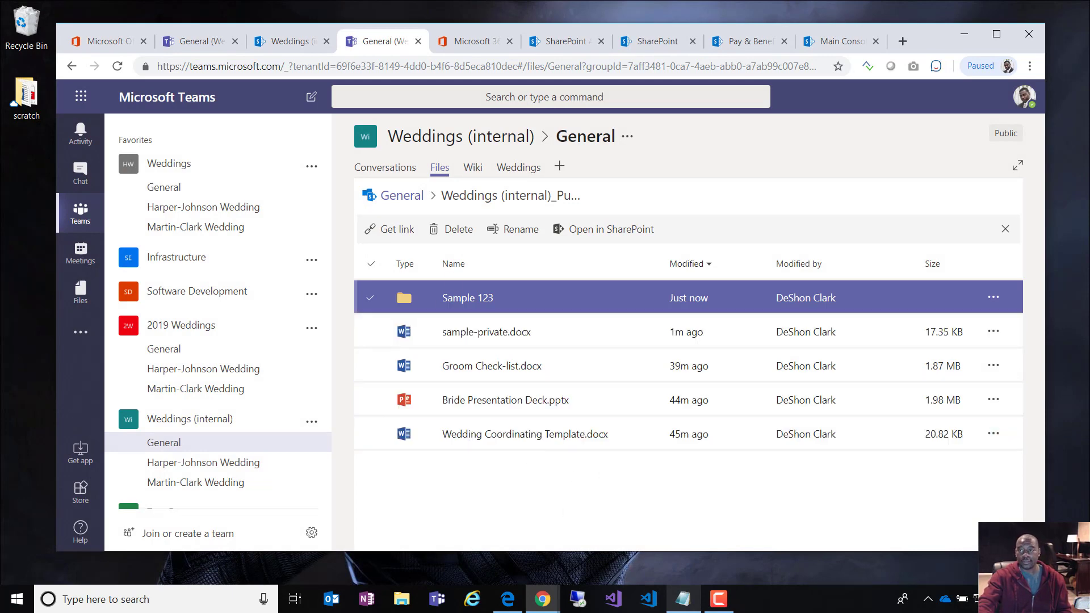
drag(1089, 133, 919, 74)
click(267, 165)
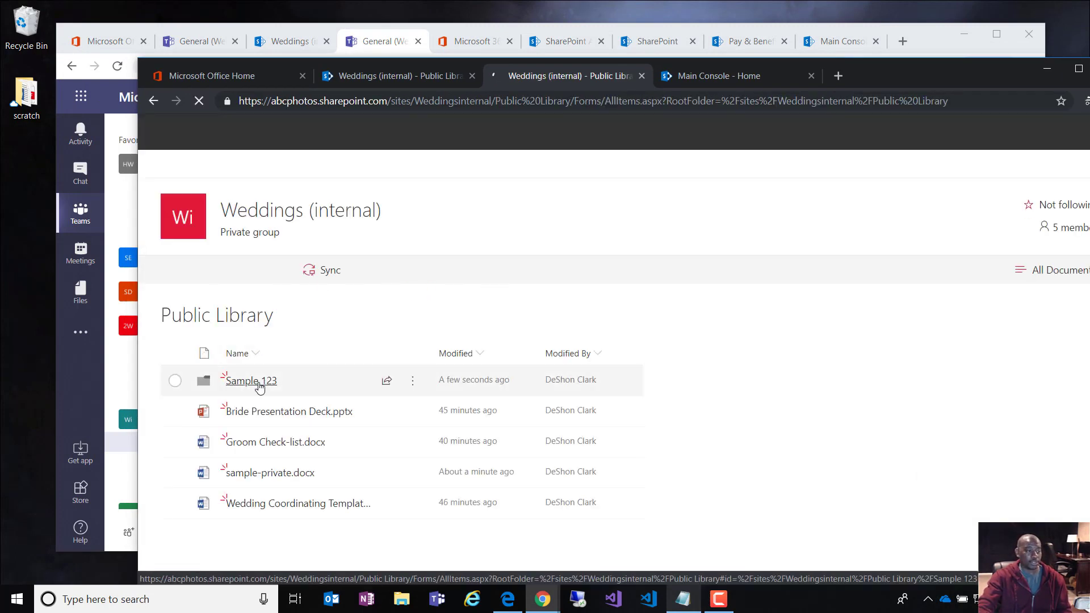
Step: Open and reload the Sample 123 folder in the second user's browser, confirming it's empty
click(260, 383)
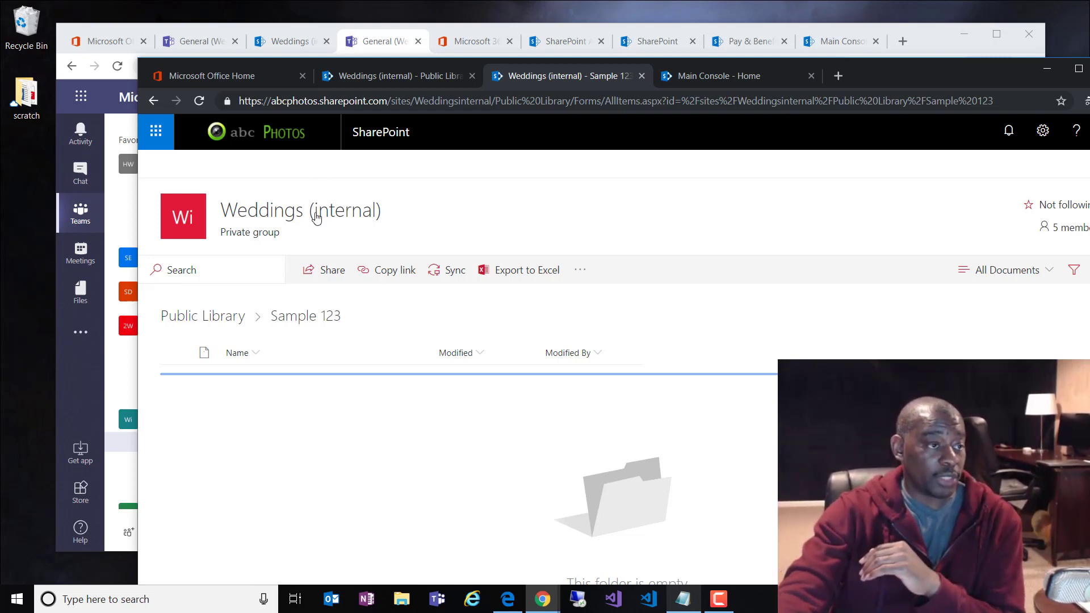
mouse_move(309, 221)
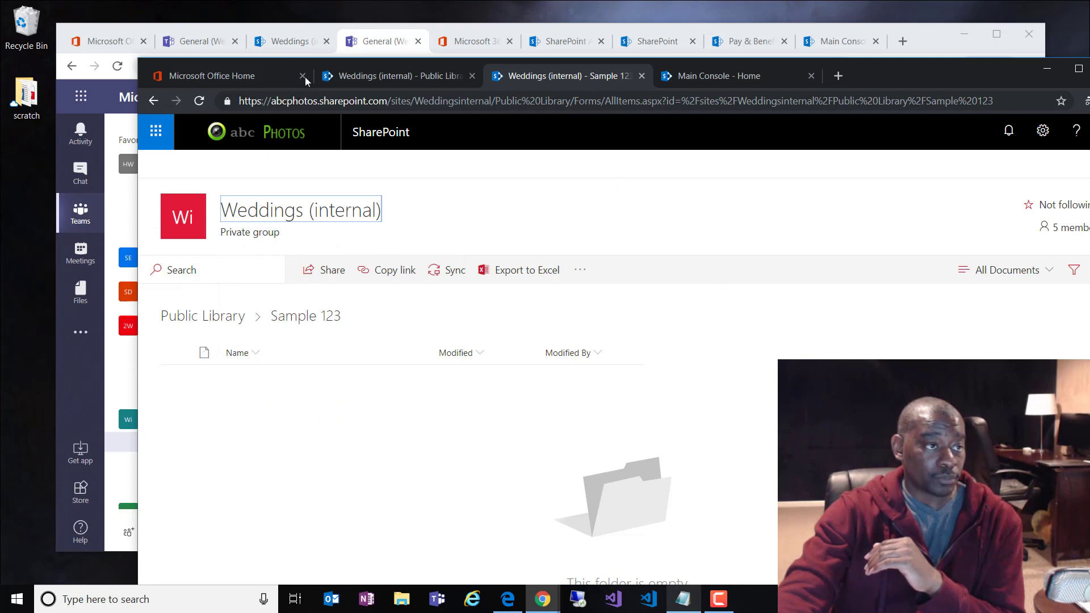
click(199, 101)
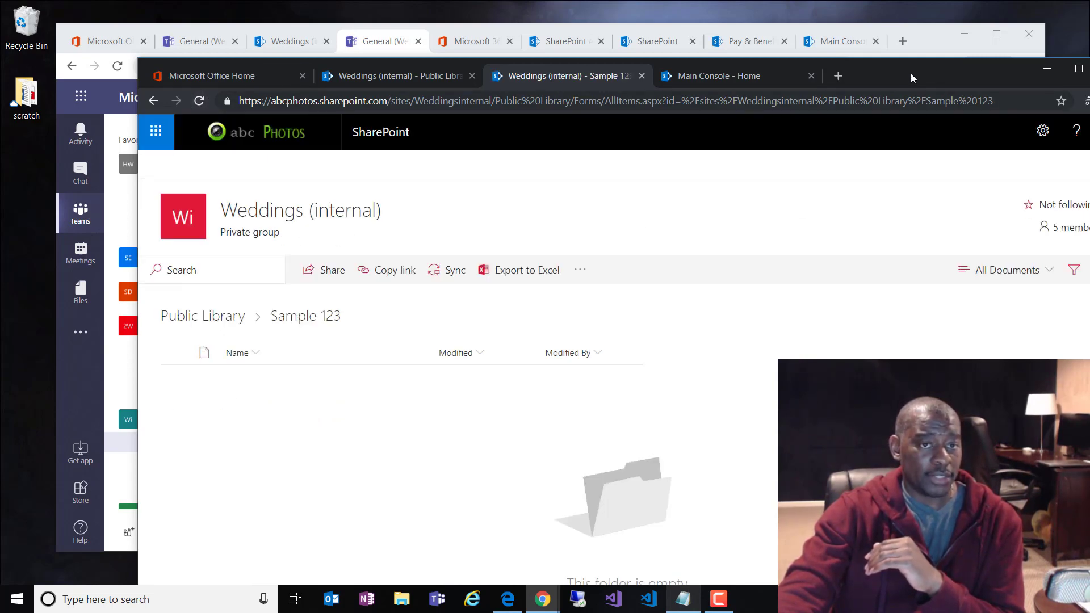
drag(910, 74, 1089, 93)
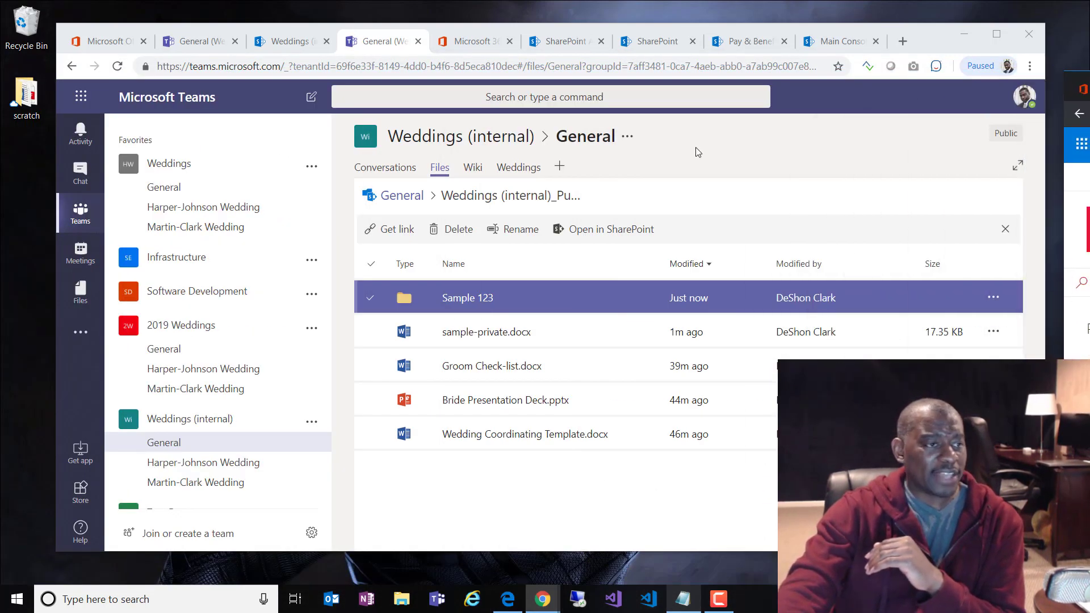
Step: Switch to the owner's Weddings Public Library tab showing Sample 123, then return the second user's window
click(289, 44)
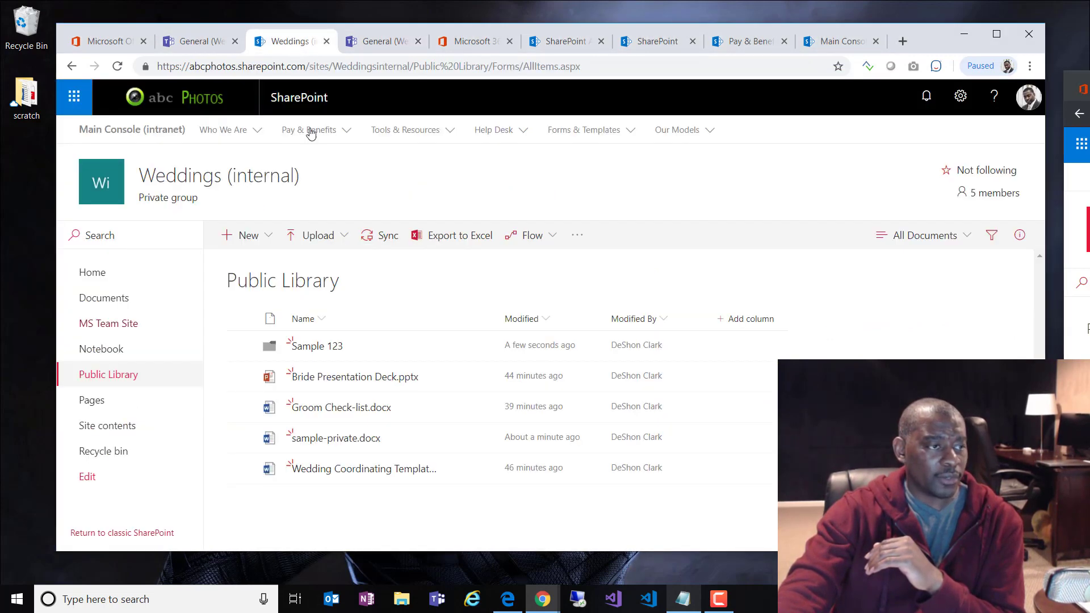
click(675, 132)
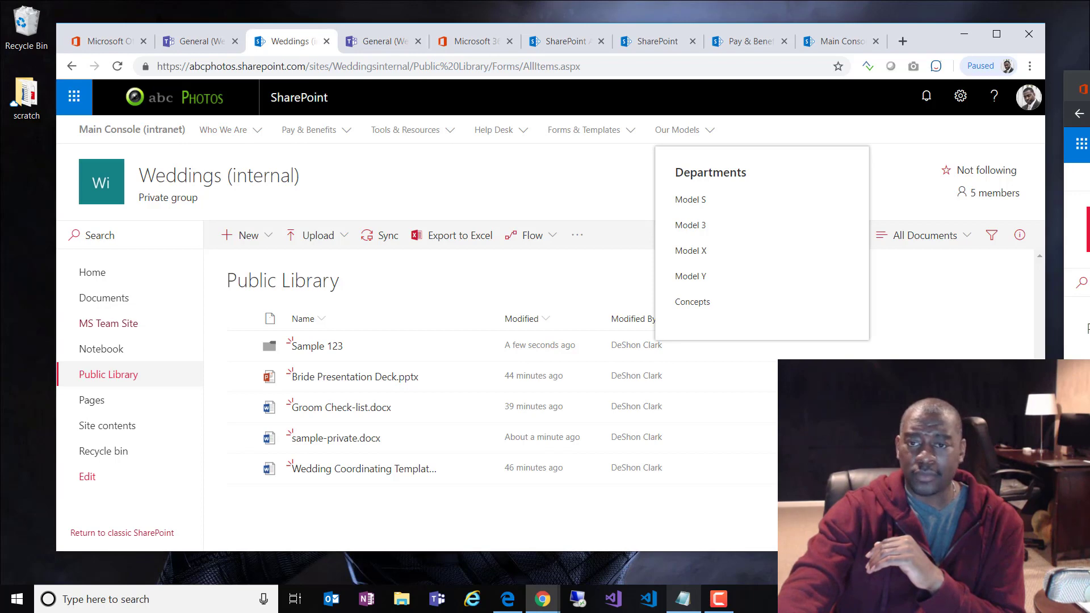
drag(1089, 84, 641, 50)
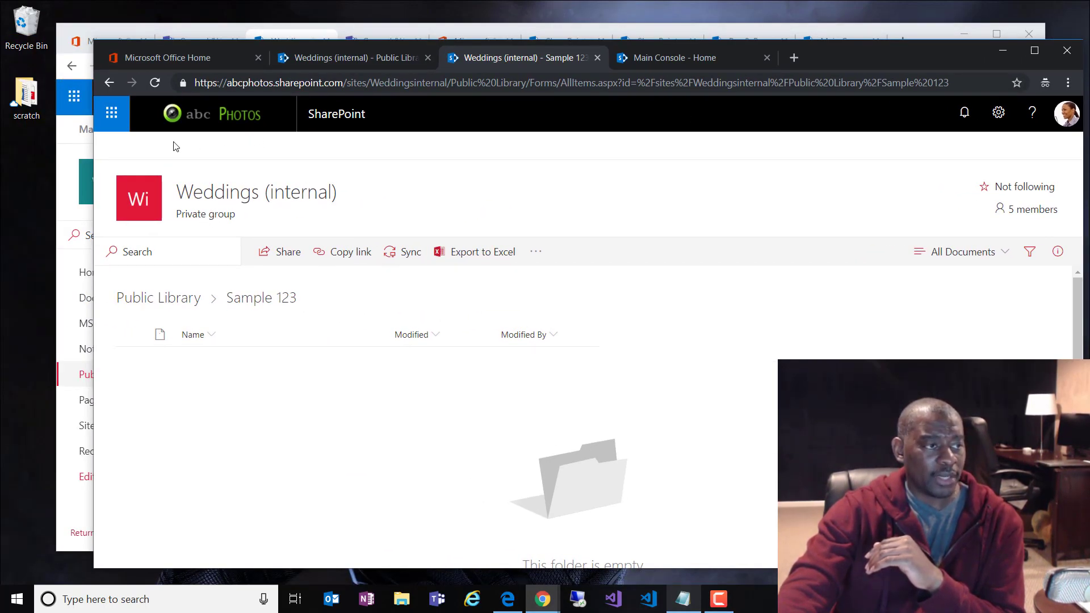
Step: Open the site Settings menu and dismiss it without changing anything
click(998, 112)
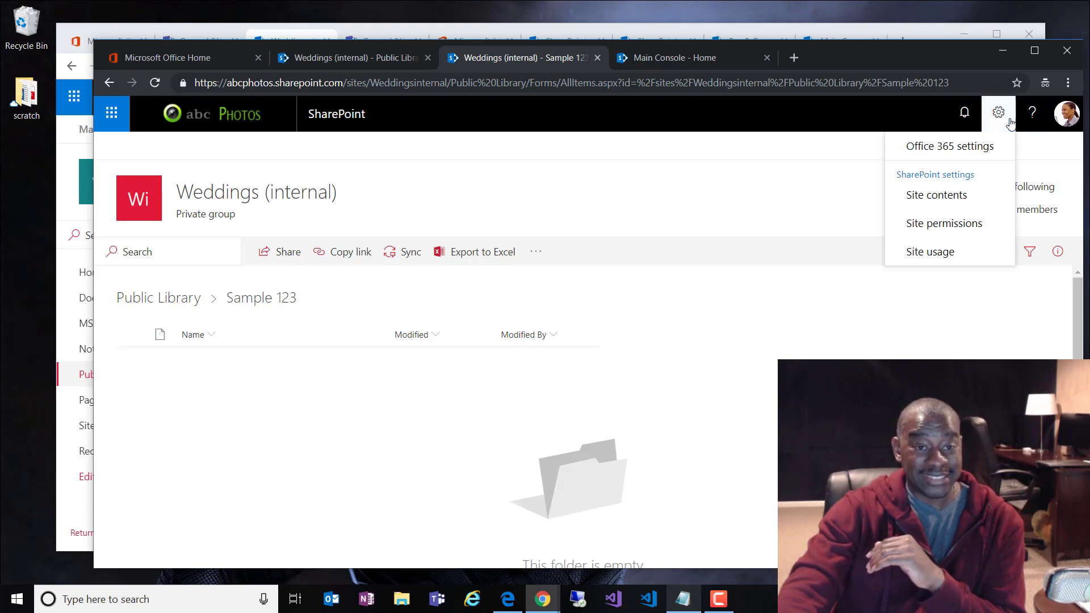
click(755, 165)
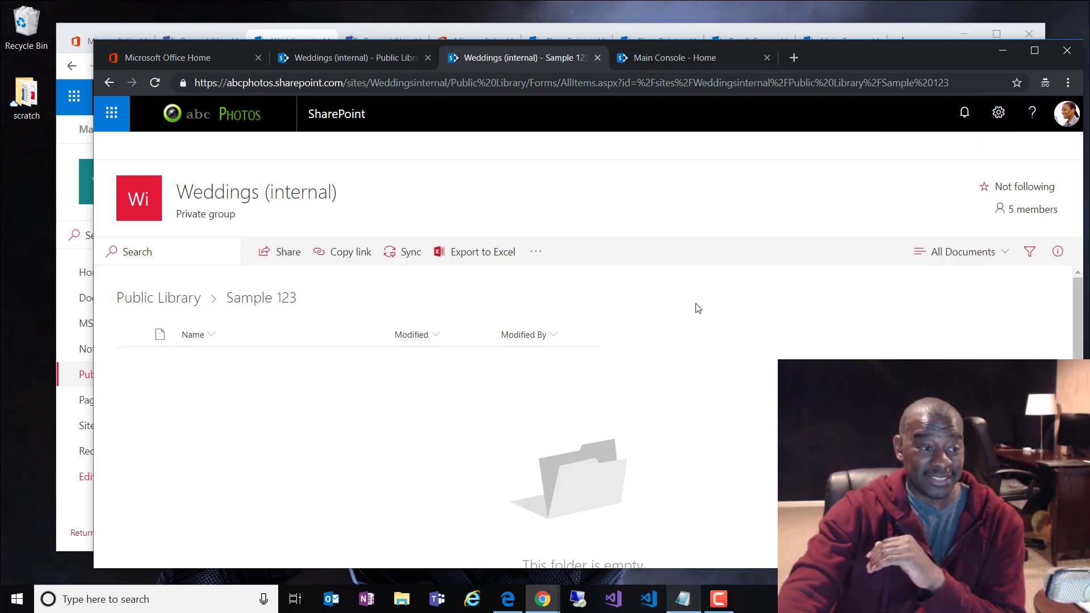